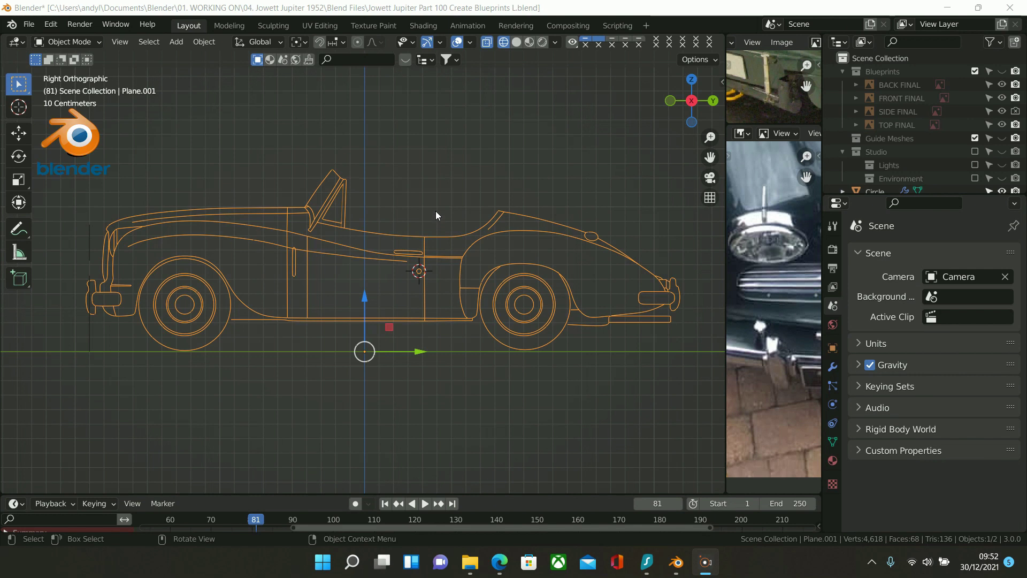
- Make the Blueprints collection visible in the viewport behind the car's side outline
left_click(563, 421)
left_click(558, 335)
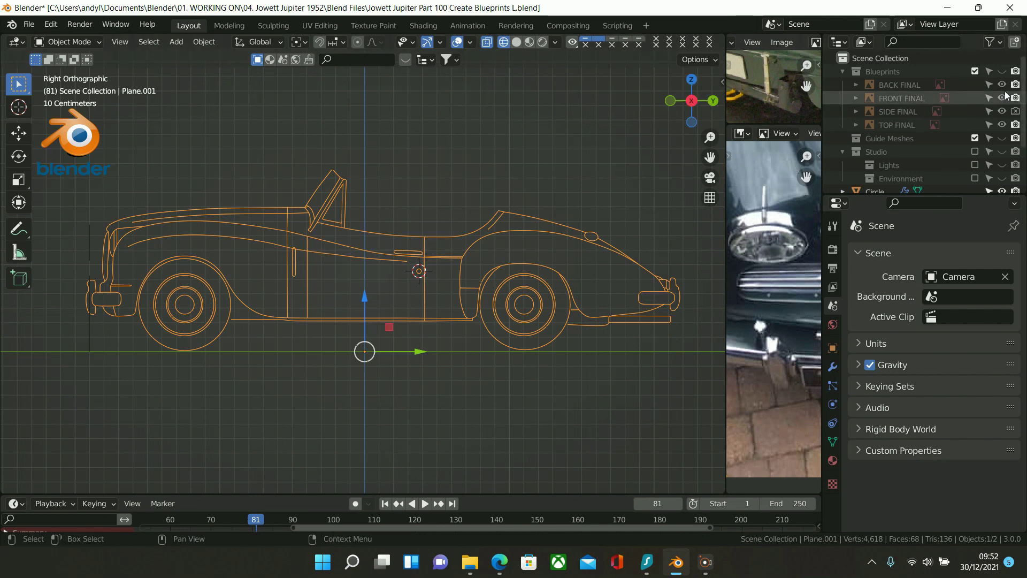
left_click(1002, 72)
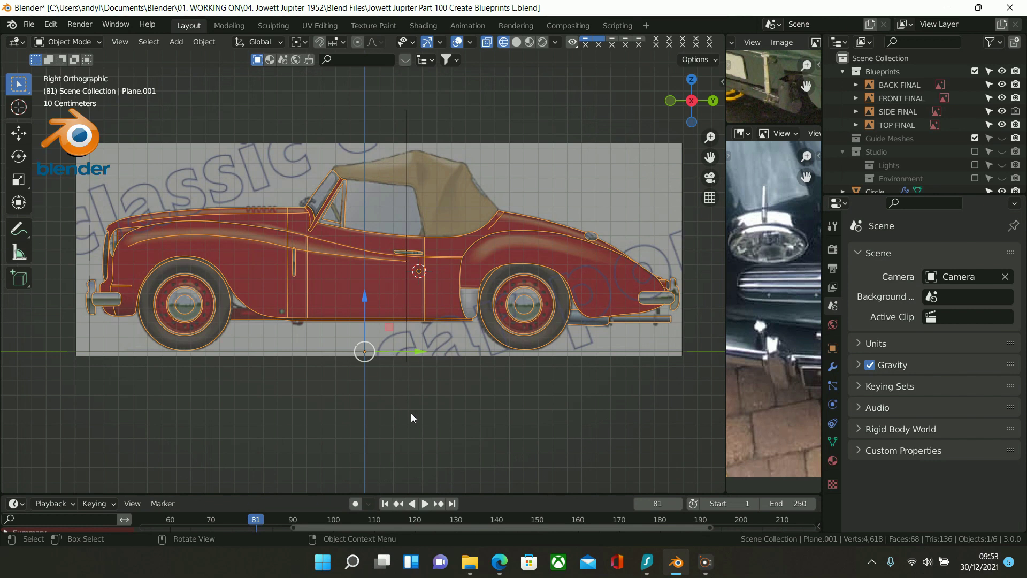
- Switch to the front orthographic view and select the Circle outline mesh over the front blueprint
key("KP_1")
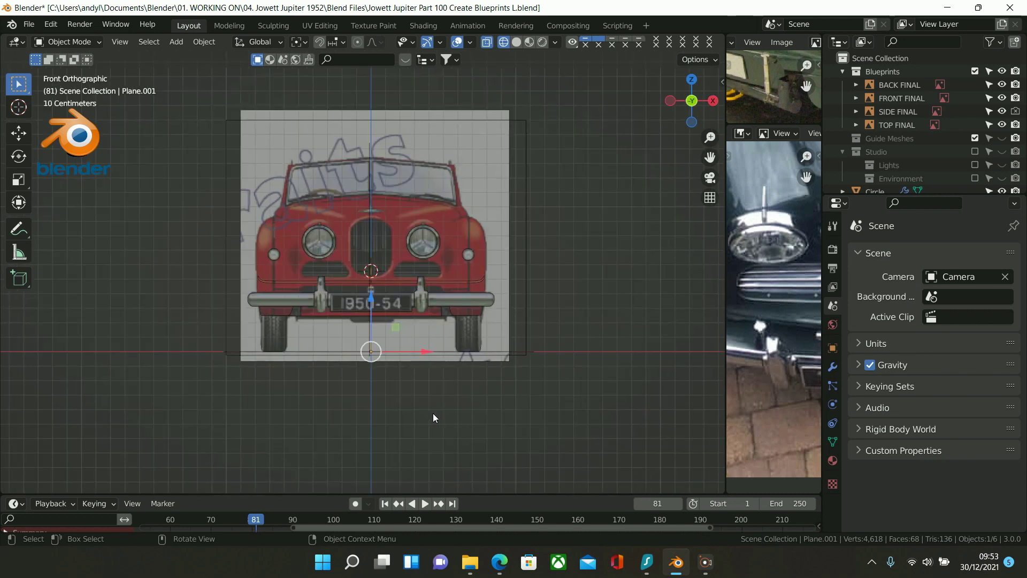
left_click(442, 263)
left_click(469, 281)
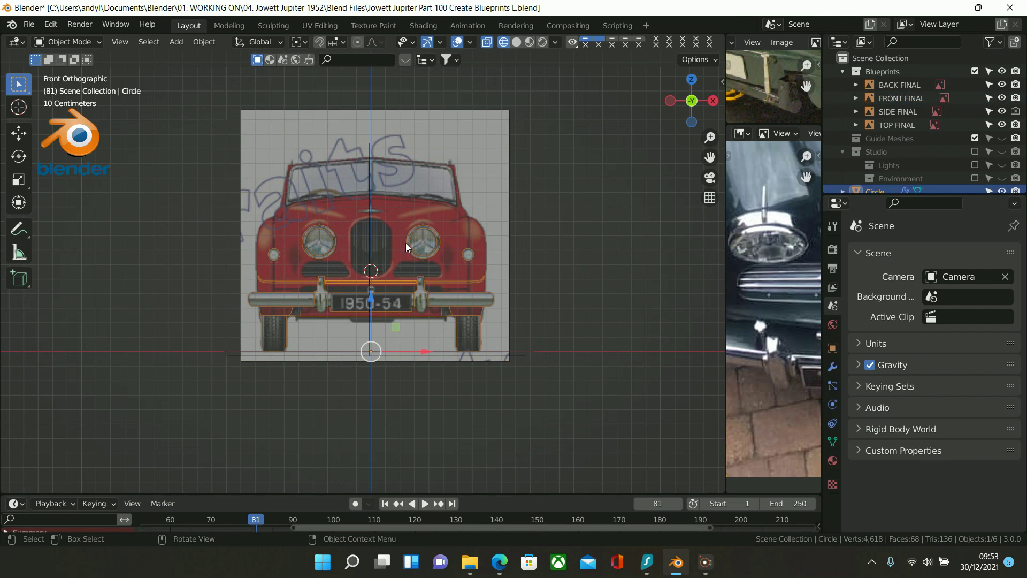
scroll(469, 230, "up", 2)
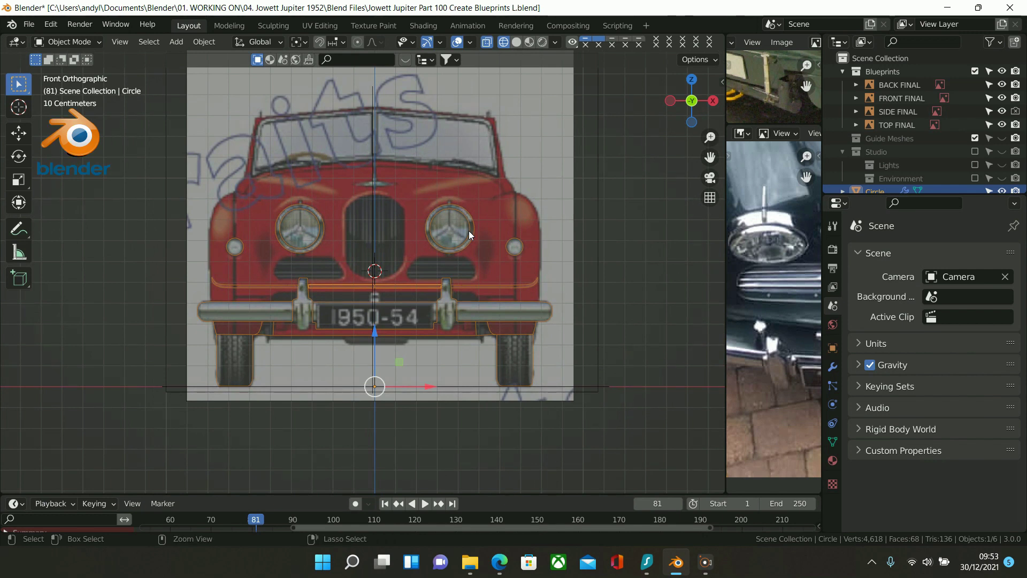
- Examine the back blueprint in the back view and the top blueprint in the top view
key("ctrl+KP_1")
middle_click_drag(469, 230, 477, 294, "shift")
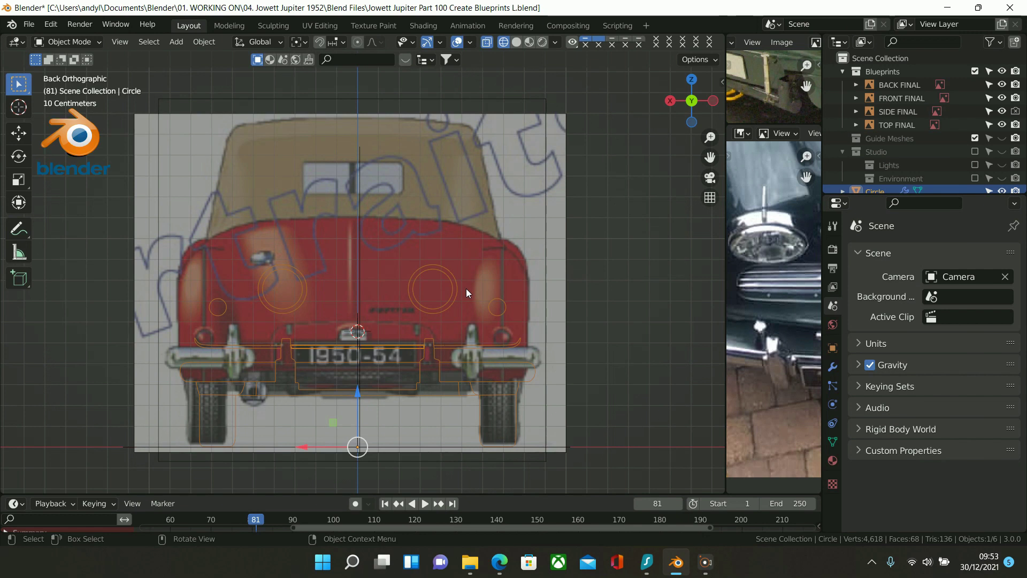
key("KP_7")
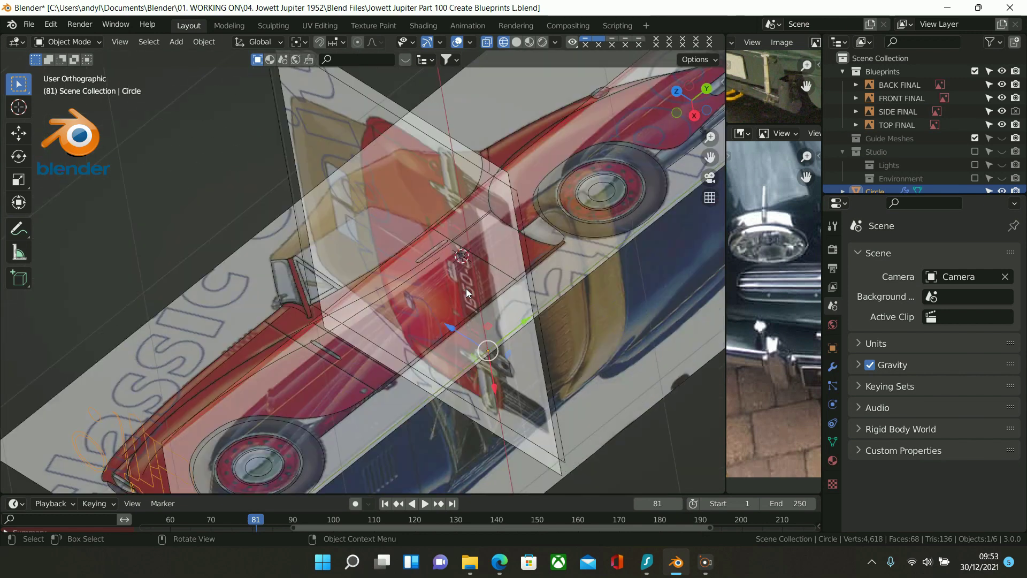
scroll(467, 292, "down", 1)
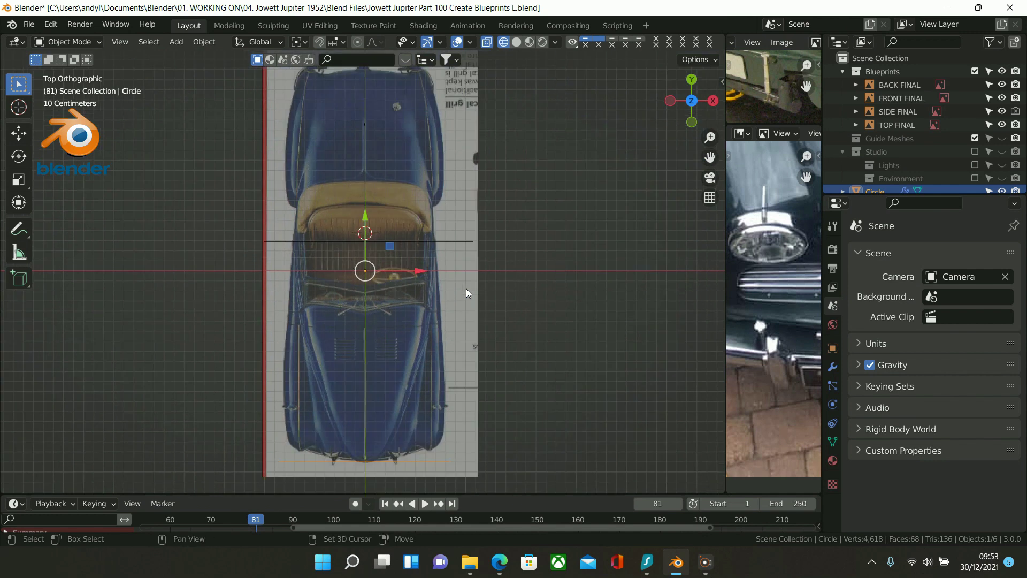
middle_click_drag(467, 296, 468, 317, "shift")
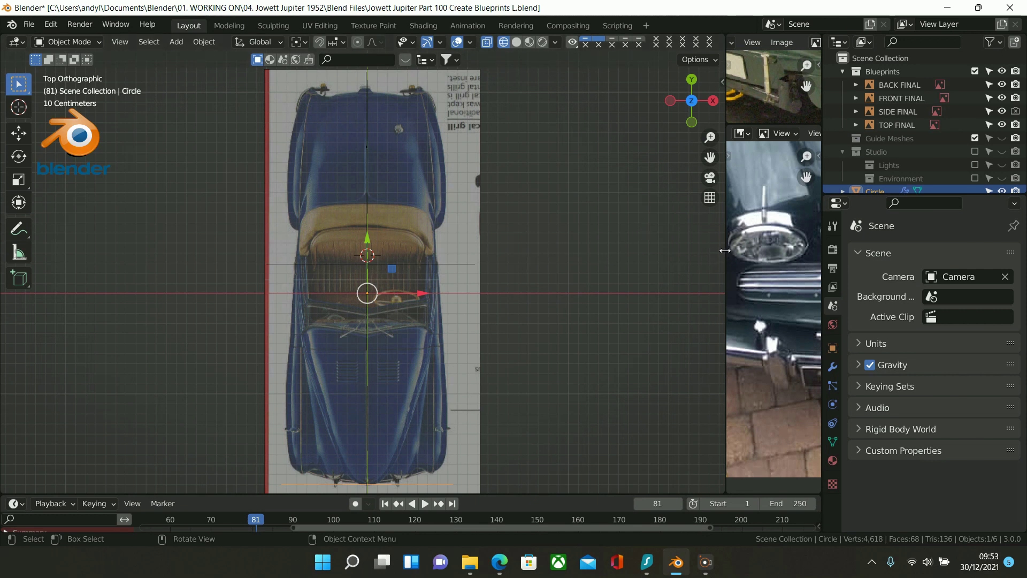
- Widen the image editors by shrinking the 3D viewport, and enlarge the upper one to show the whole ch17_20018.jpg photo
left_click_drag(726, 265, 191, 268)
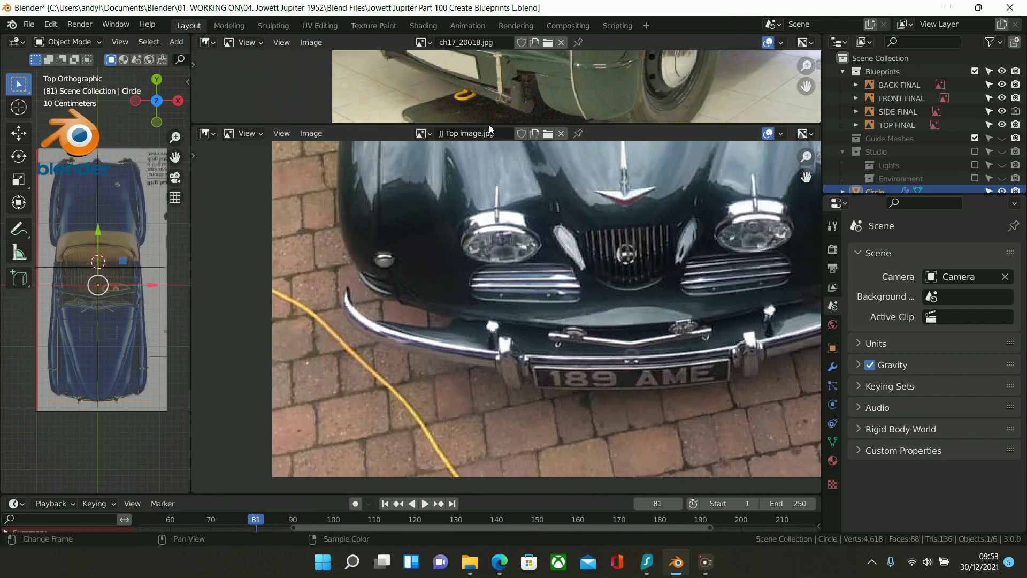
left_click_drag(489, 124, 489, 421)
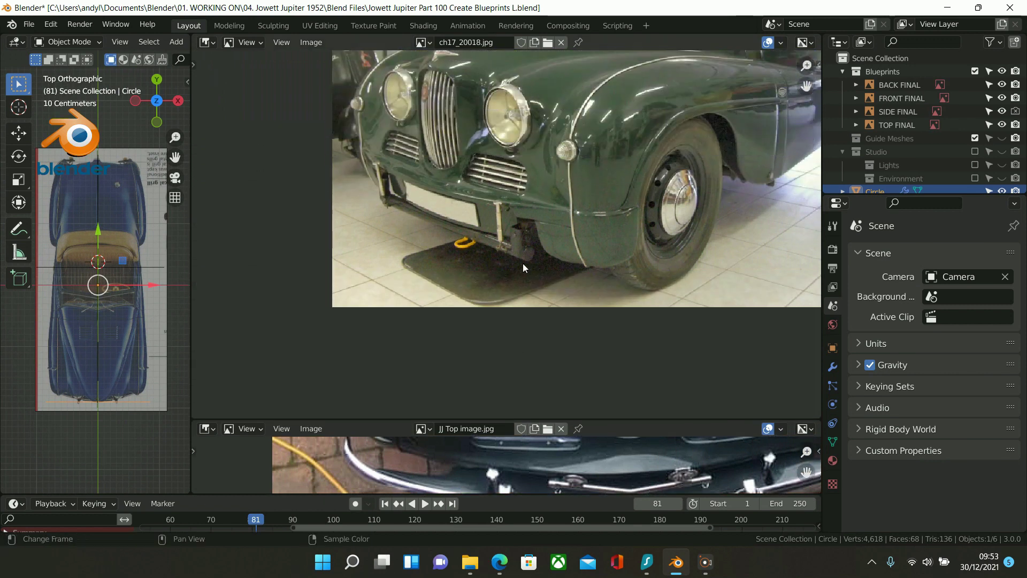
middle_click_drag(518, 223, 423, 343, "ctrl")
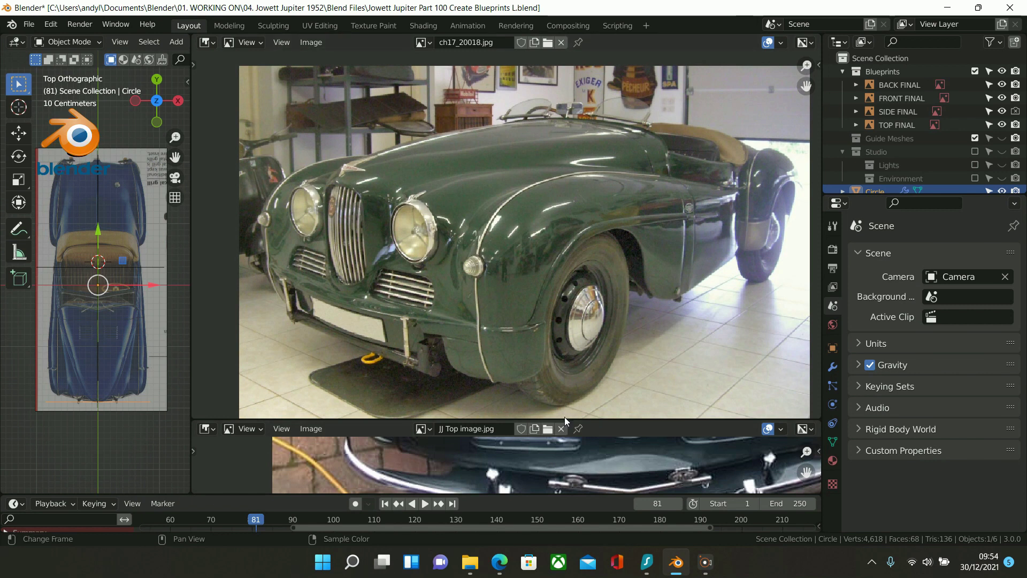
- Enlarge the lower image editor to nearly full height and fit the whole JJ Top image.jpg in it
left_click_drag(566, 421, 571, 36)
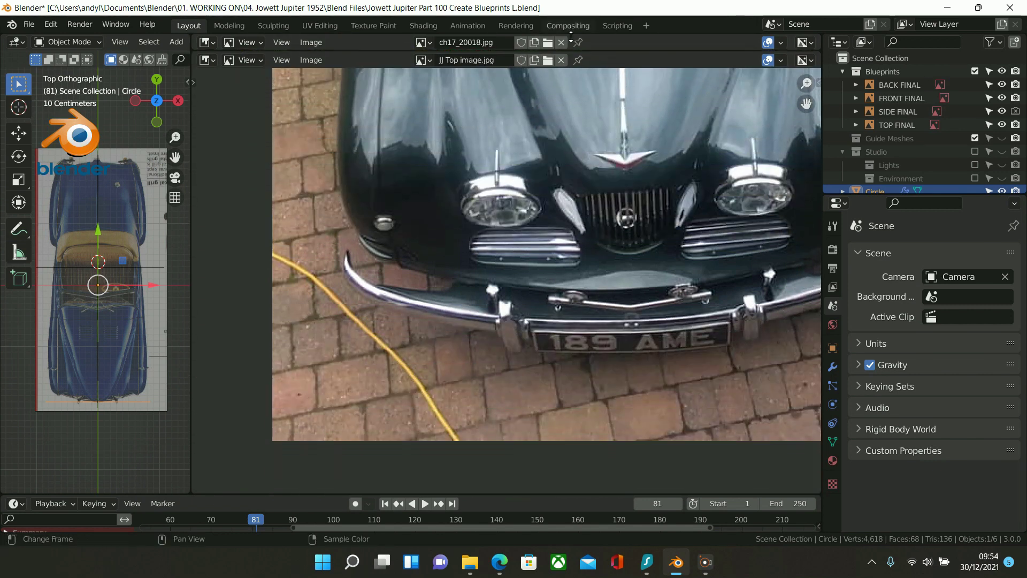
scroll(561, 179, "down", 2)
scroll(545, 353, "down", 2)
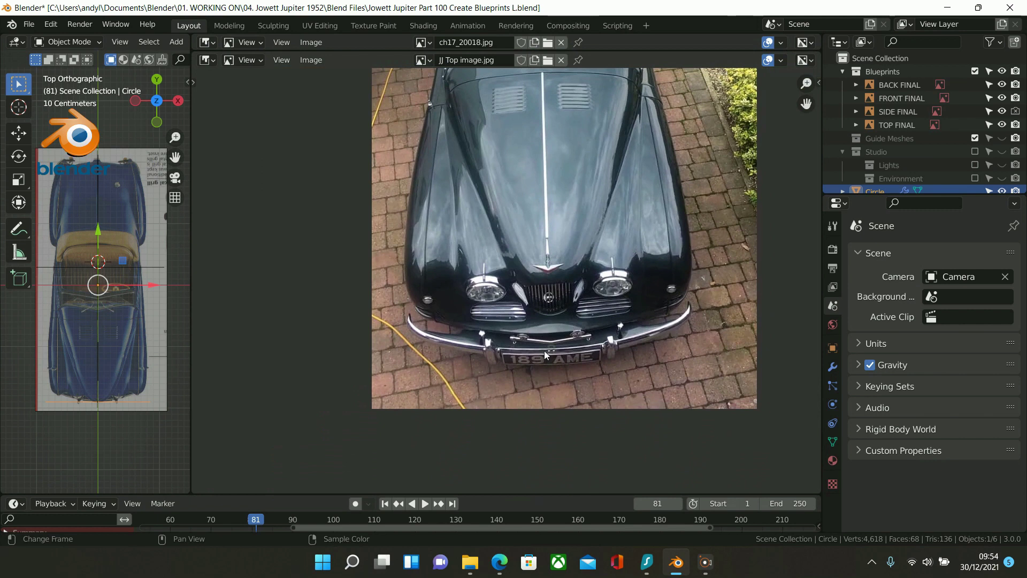
scroll(545, 351, "up", 2)
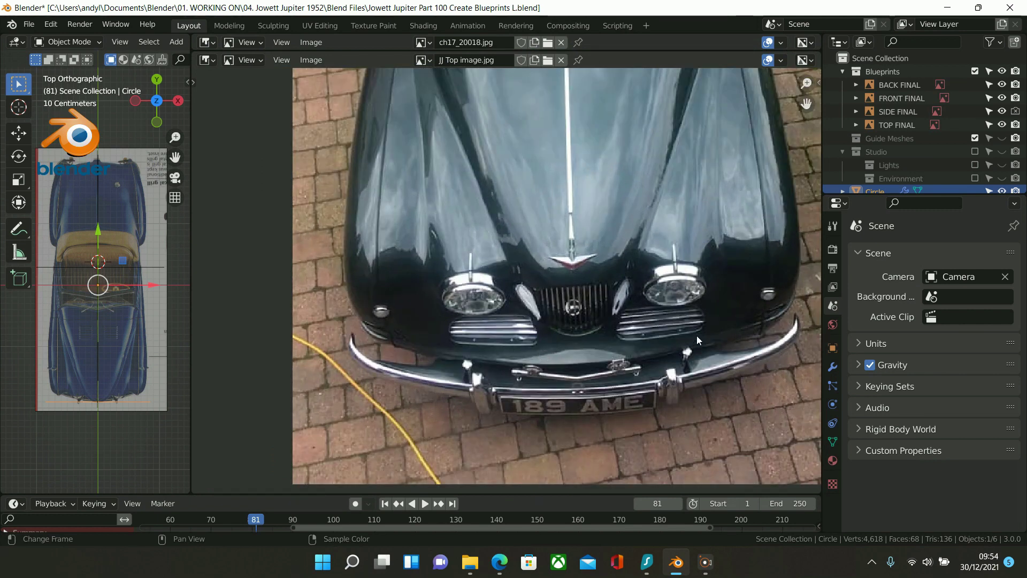
scroll(697, 336, "down", 2)
middle_click_drag(697, 335, 648, 409)
scroll(647, 417, "down", 2)
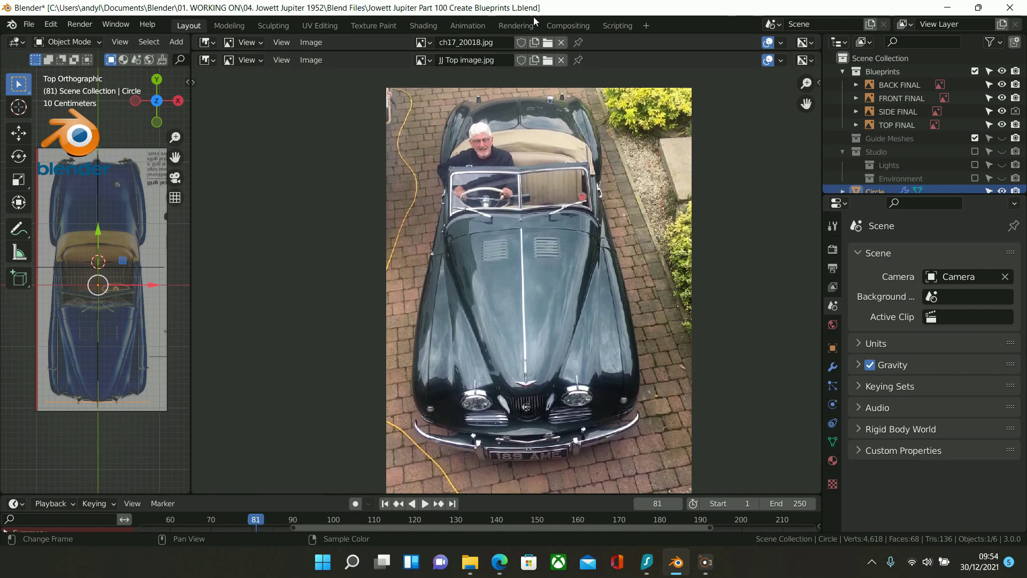
- Open the reference photos ch17_20018.jpg and JowettJupiter2.jpg one after the other in the lower image editor
left_click(547, 61)
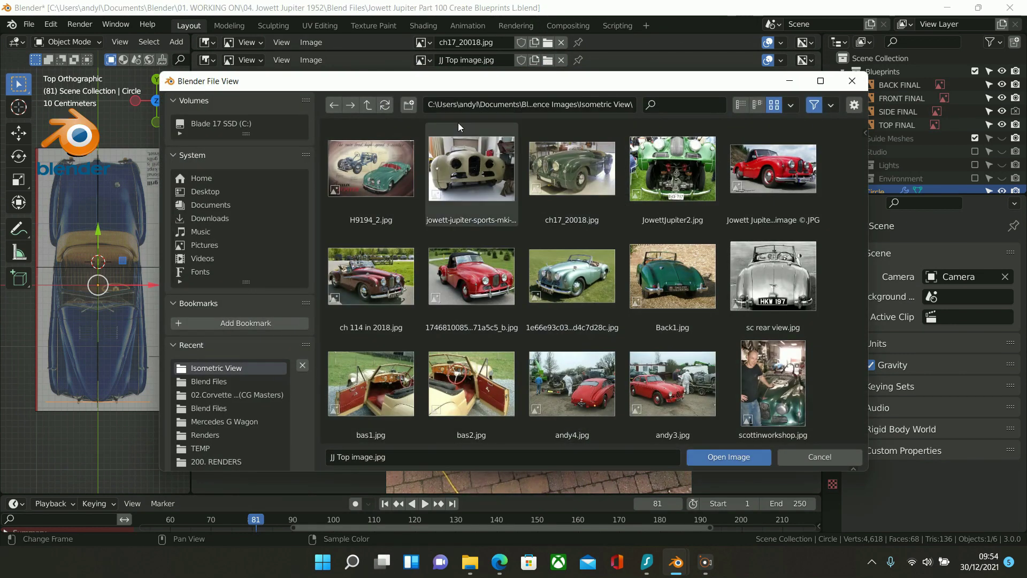
double_click(573, 174)
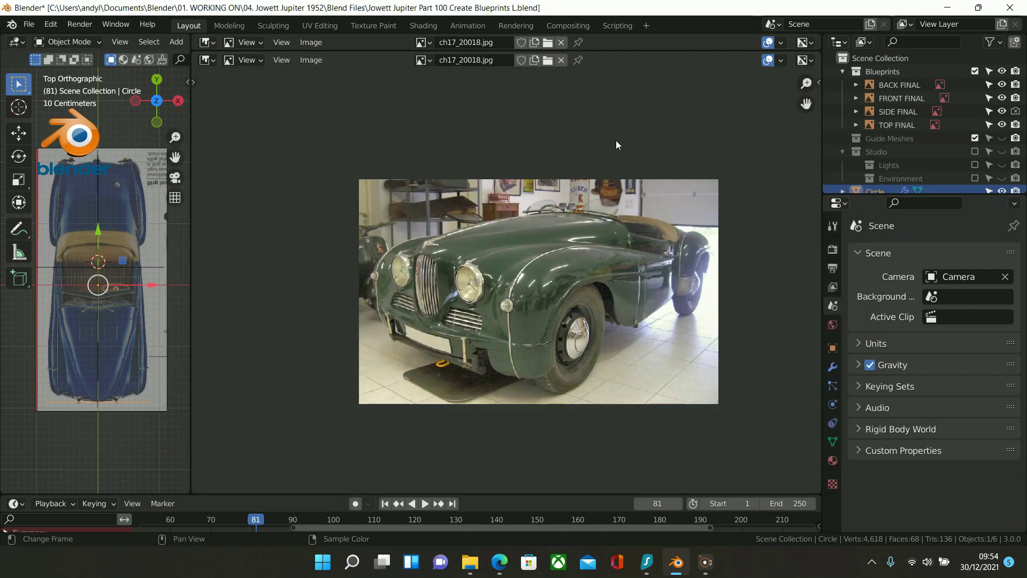
left_click(547, 59)
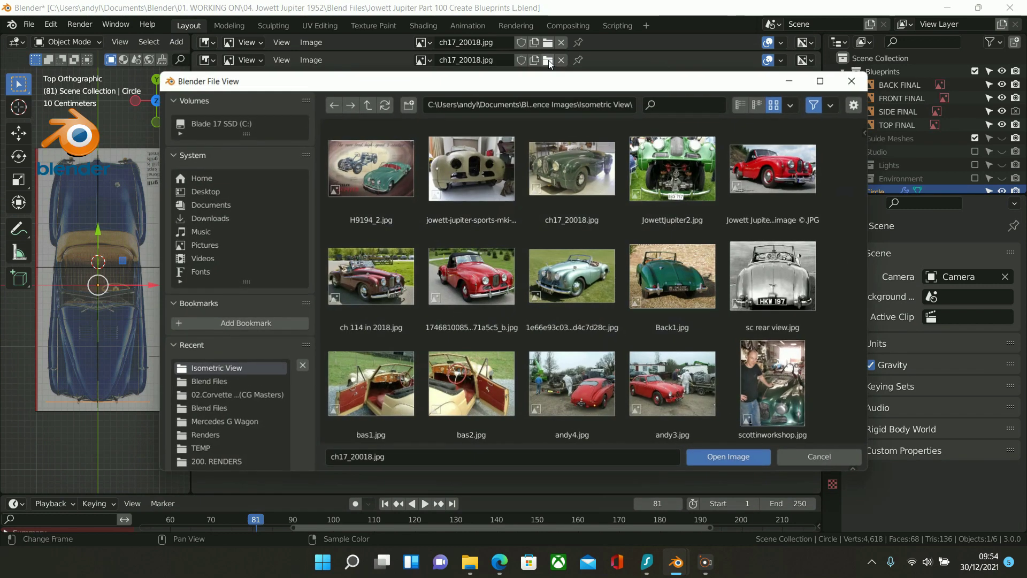
left_click(685, 163)
double_click(686, 162)
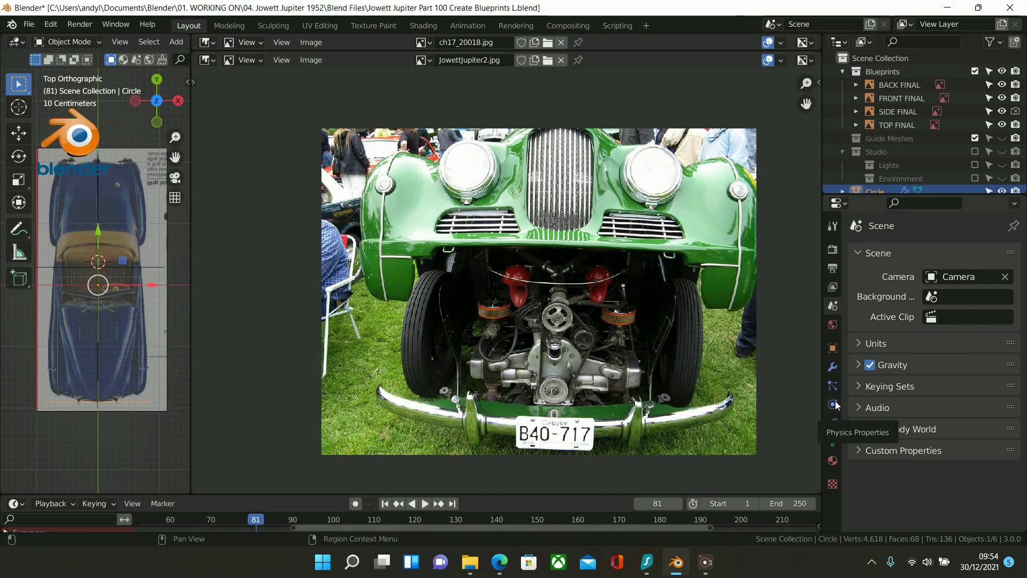
- Open the red Jowett Jupiter 1950 (10) photo, followed by ch 114 in 2018.jpg, in the large image editor
left_click(551, 61)
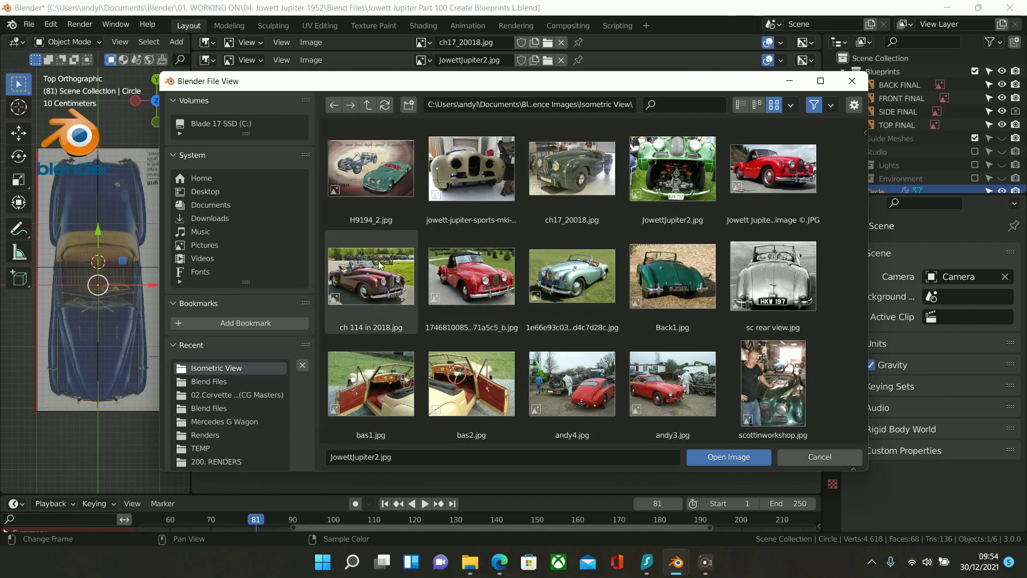
double_click(771, 159)
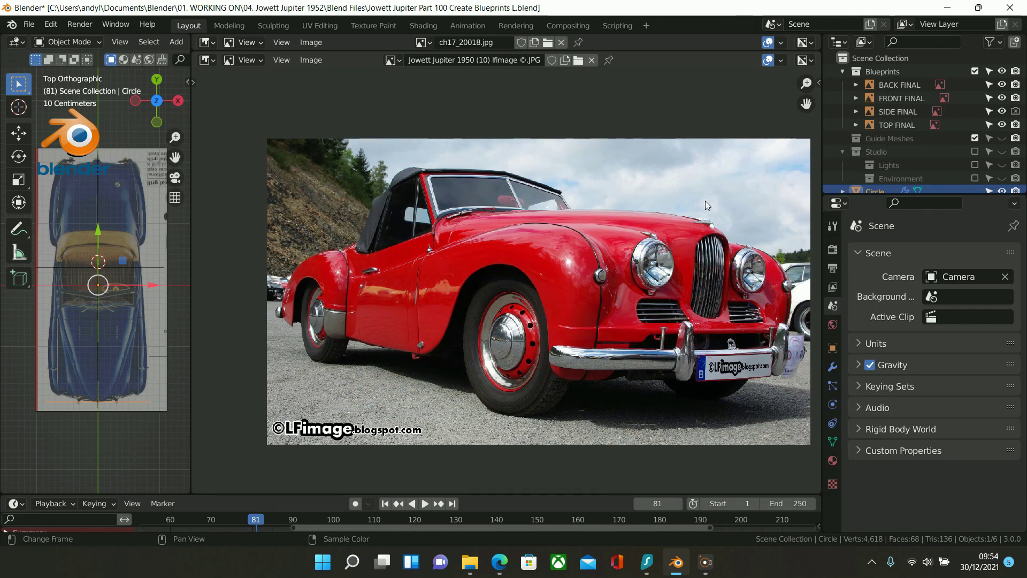
left_click(579, 61)
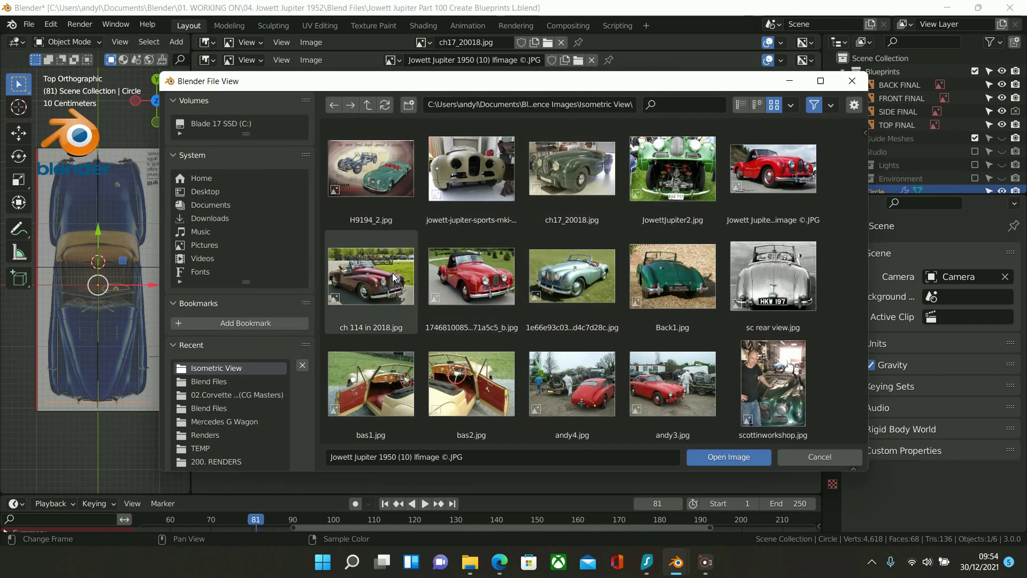
double_click(368, 273)
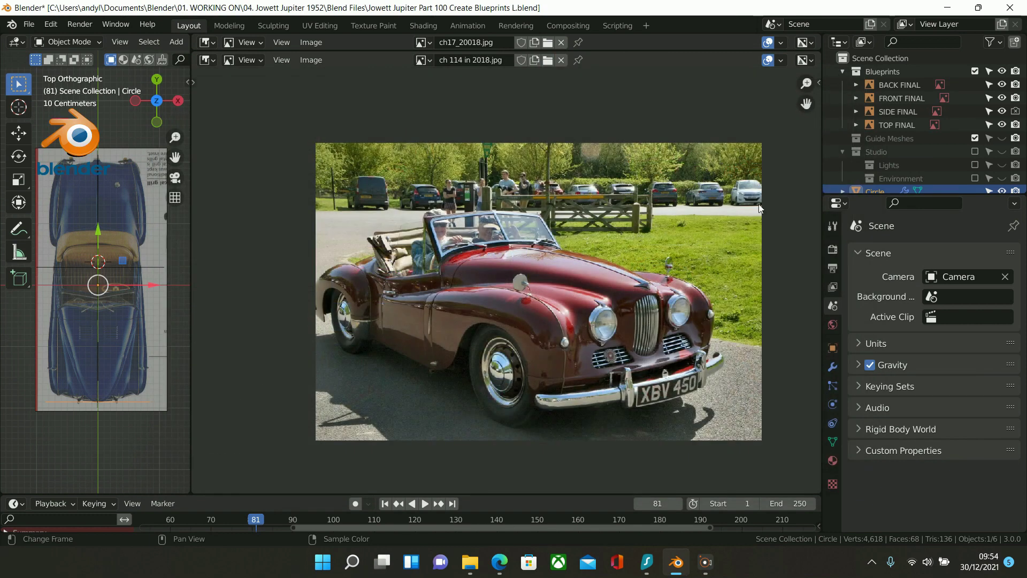
left_click(551, 63)
left_click(462, 259)
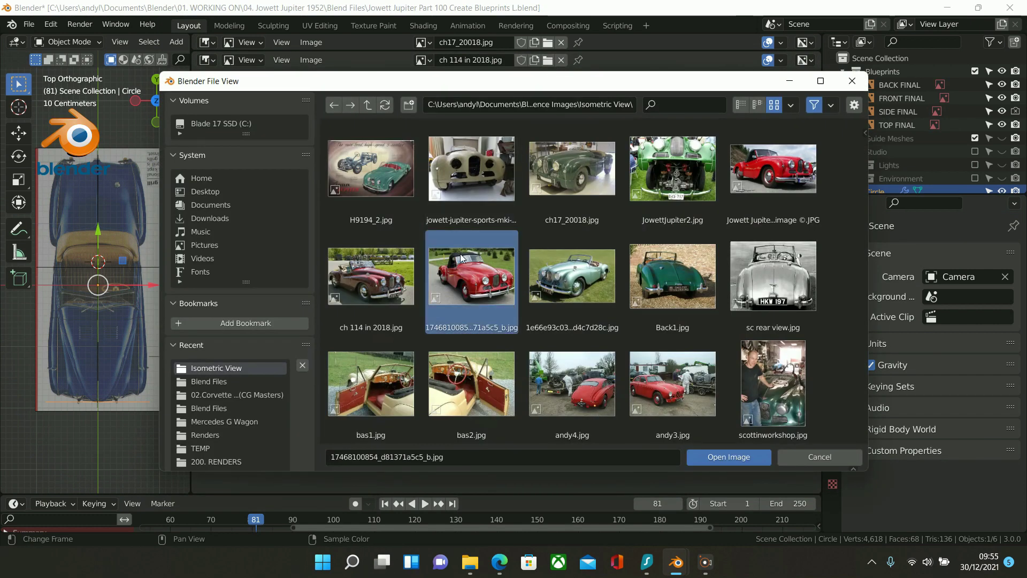
double_click(462, 259)
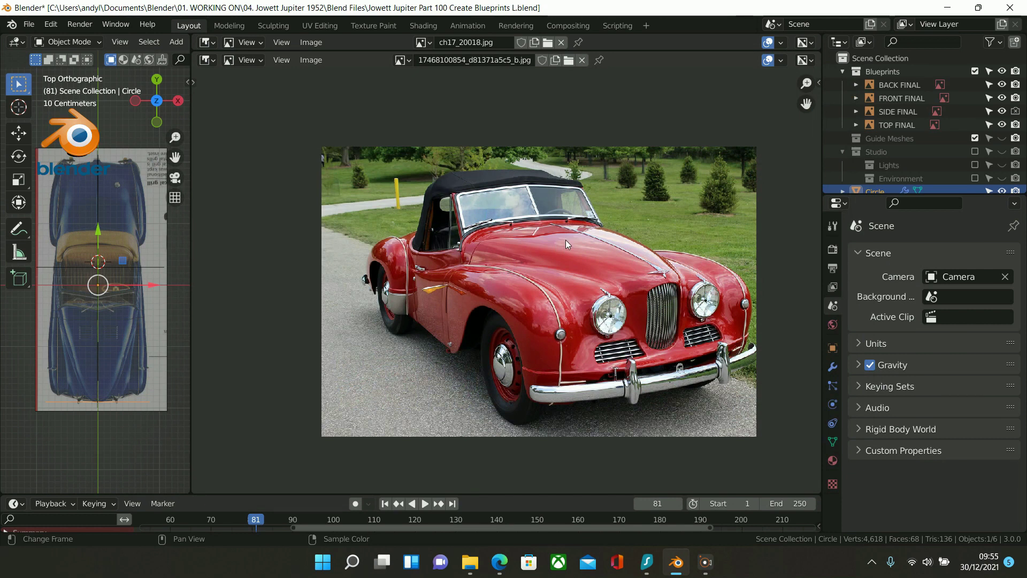
left_click(569, 62)
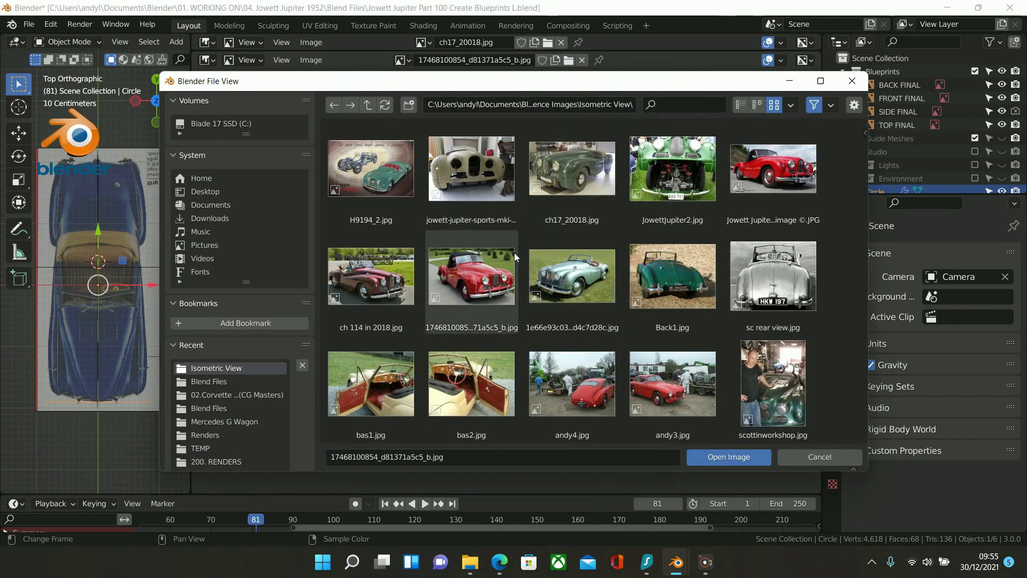
double_click(580, 276)
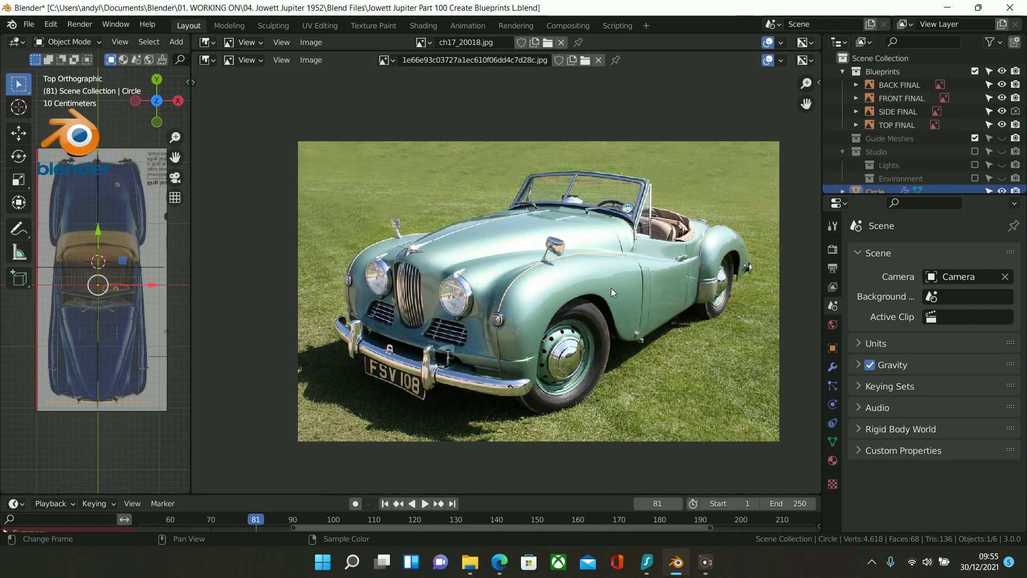
- Open the rear-view reference photos Back1.jpg and sc rear view.jpg in turn in the large image editor
left_click(583, 64)
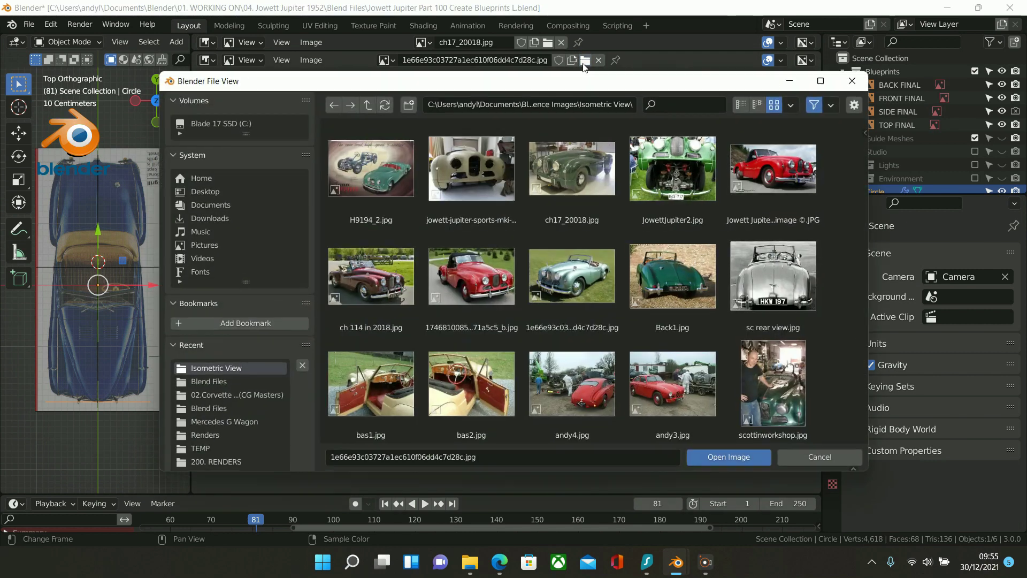
double_click(659, 268)
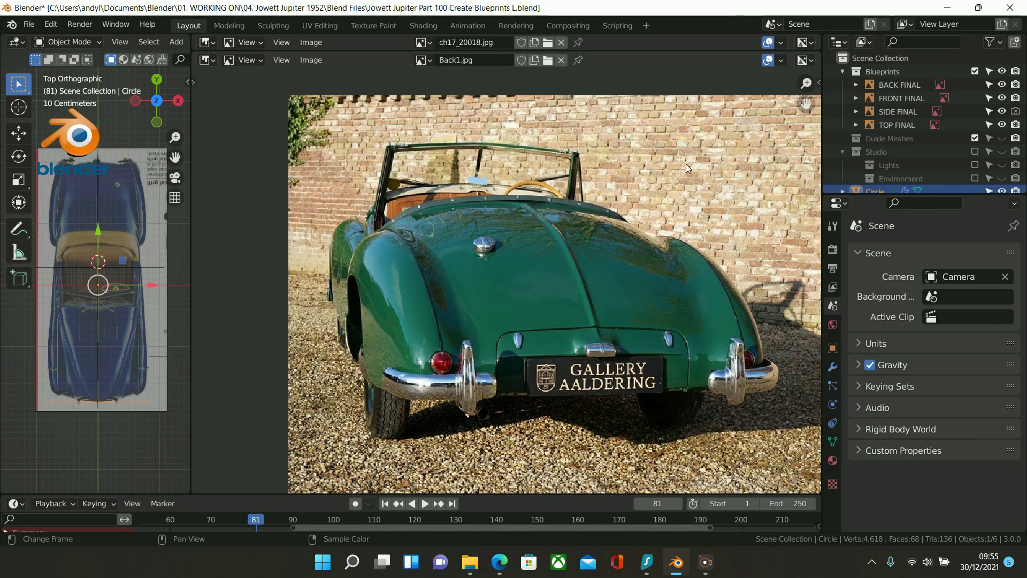
left_click(551, 59)
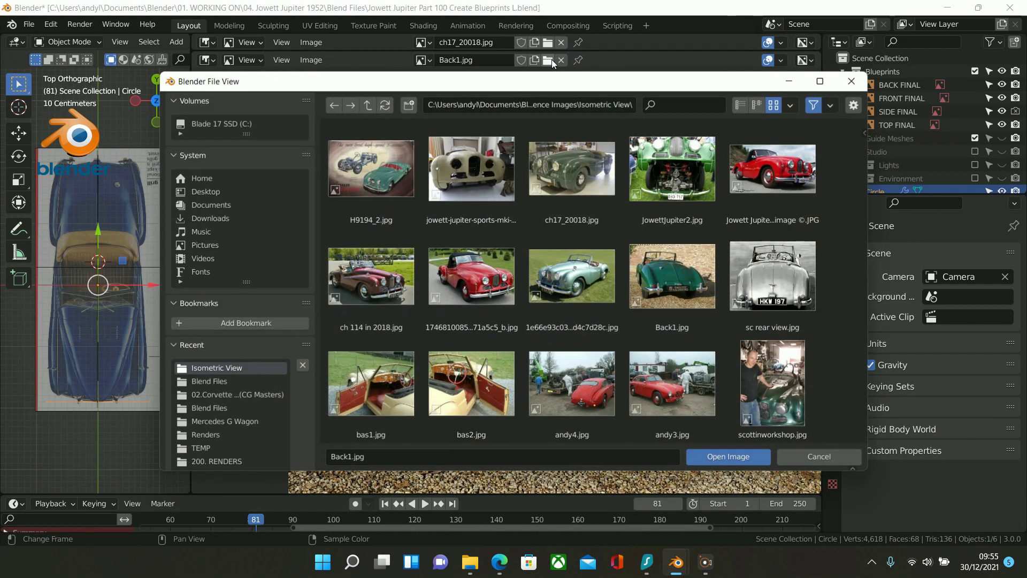
double_click(735, 258)
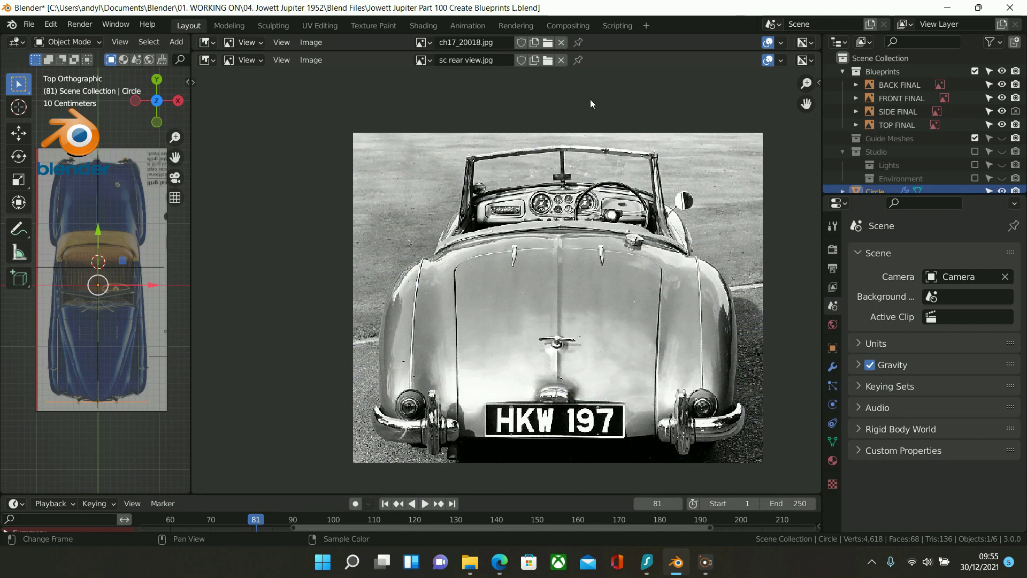
- Open the interior reference photo bas1.jpg in the large image editor and examine it enlarged
left_click(550, 62)
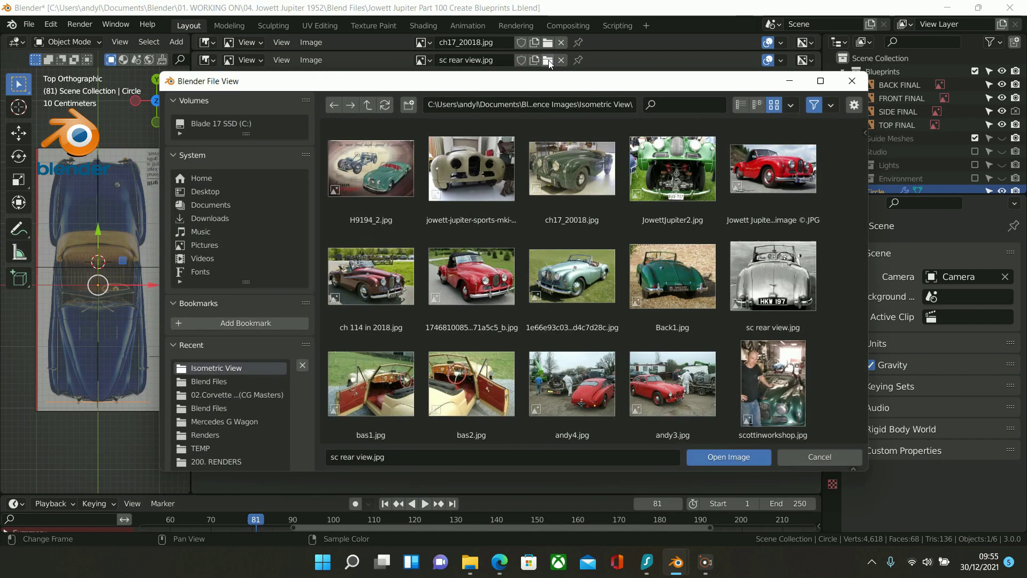
scroll(589, 173, "down", 2)
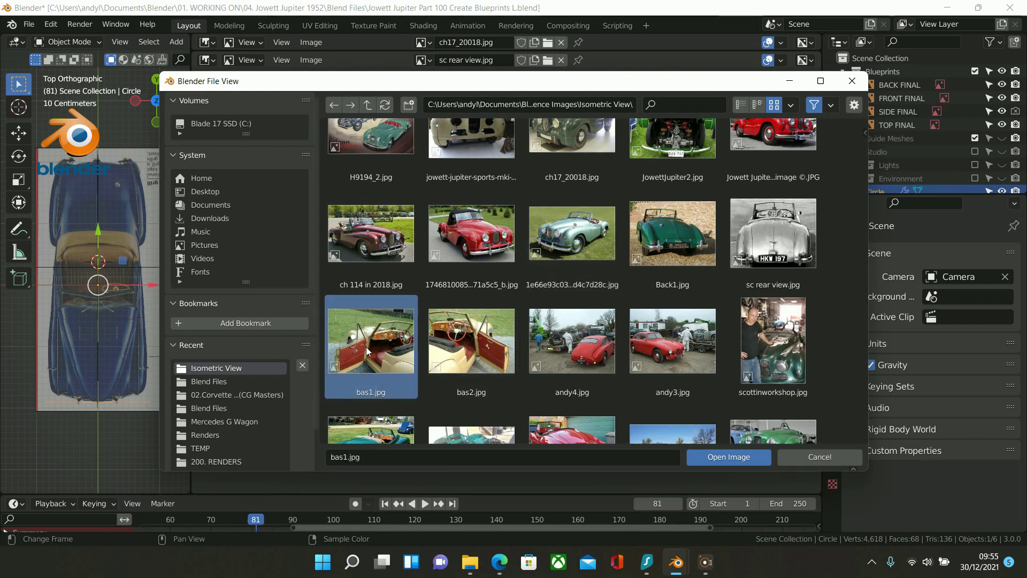
double_click(366, 347)
scroll(627, 297, "up", 2)
middle_click_drag(643, 299, 561, 270)
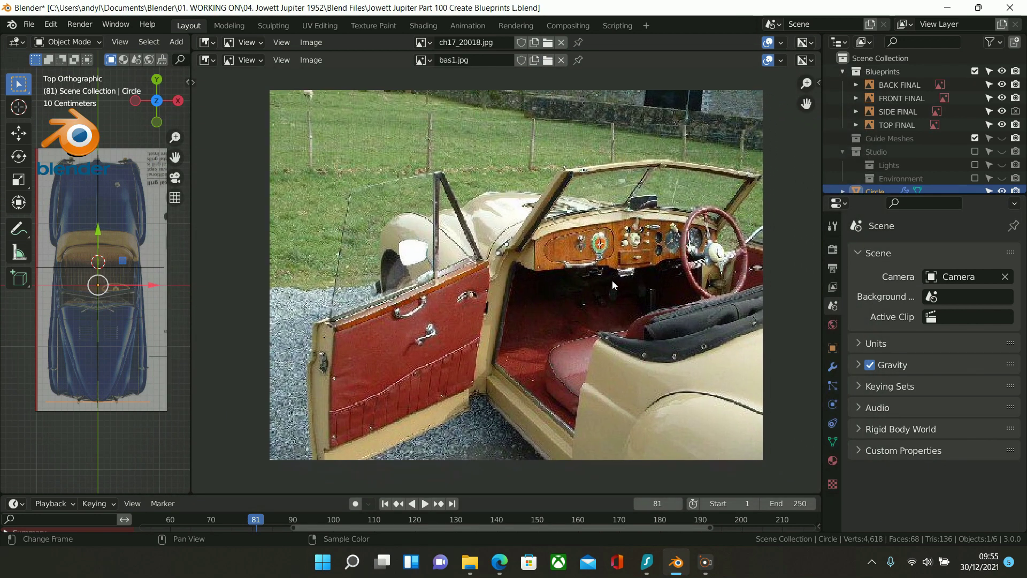
- Open the interior photo bas2.jpg, followed by the green car photo jona1.jpg, in the large image editor
left_click(548, 61)
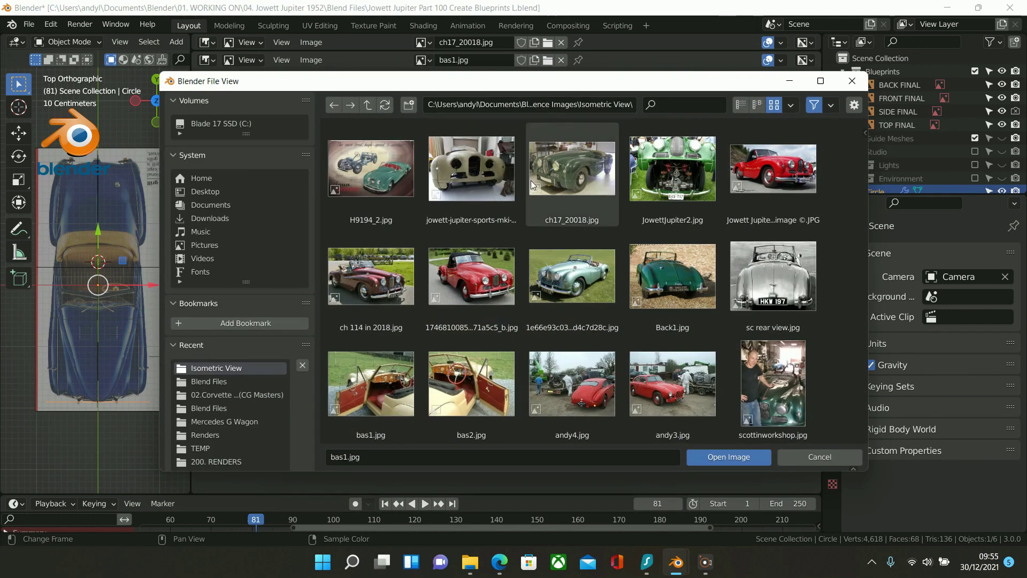
scroll(527, 198, "down", 1)
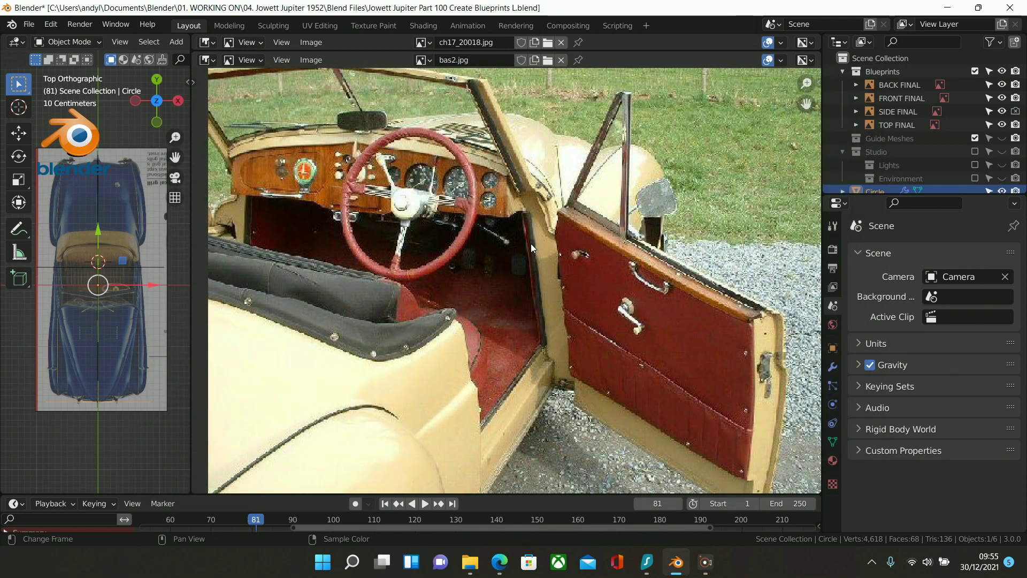
left_click(553, 62)
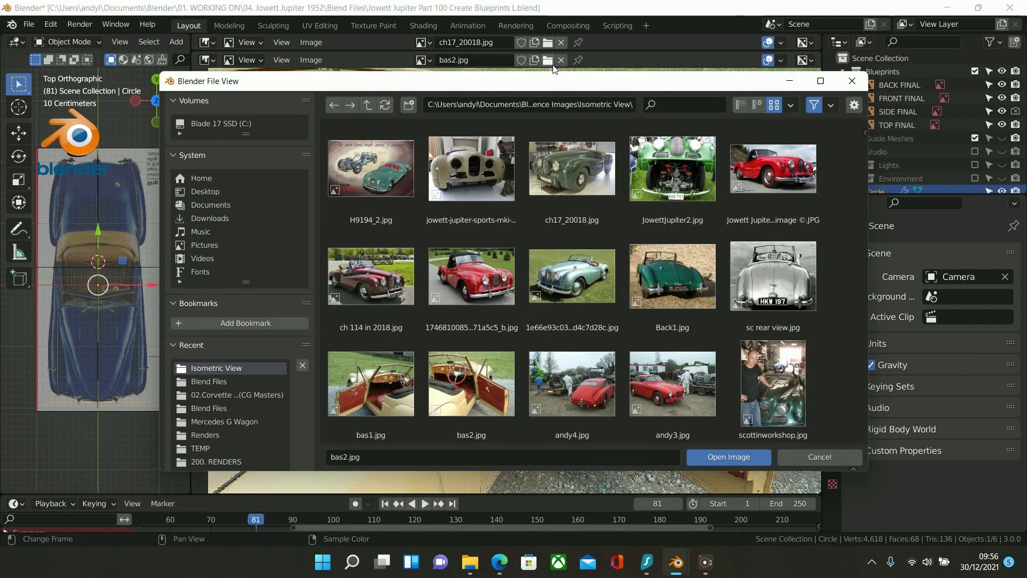
scroll(564, 181, "down", 2)
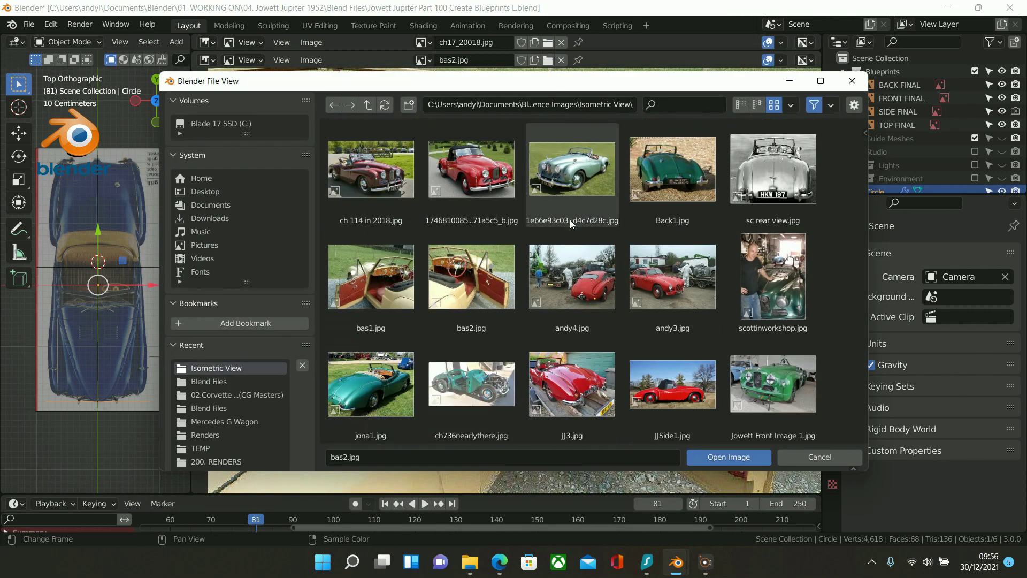
scroll(570, 220, "down", 2)
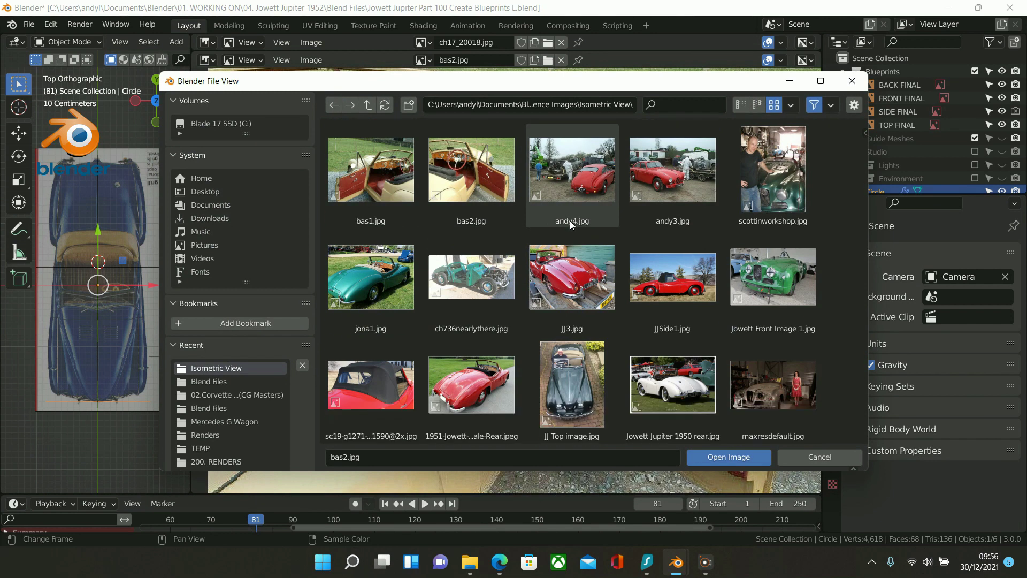
double_click(384, 282)
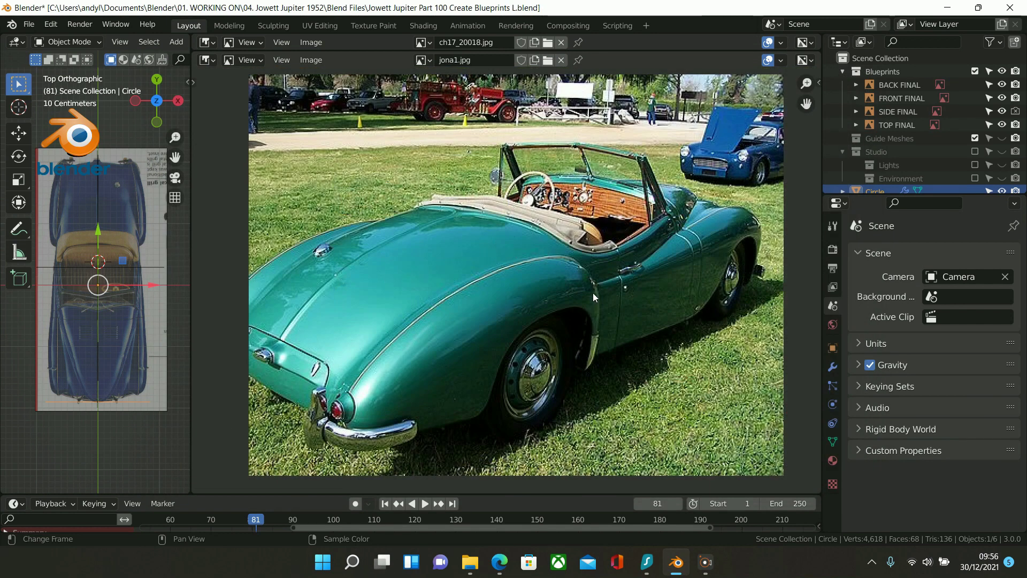
- Open the stripped chassis photo ch736nearlythere.jpg in the large image editor and view the whole picture
left_click(548, 61)
scroll(568, 182, "down", 5)
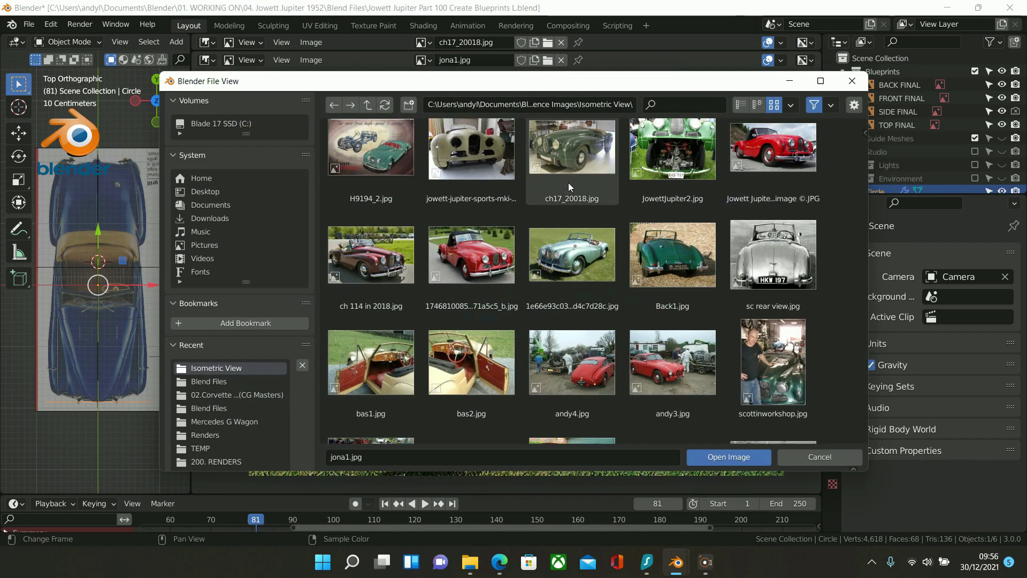
scroll(568, 196, "down", 1)
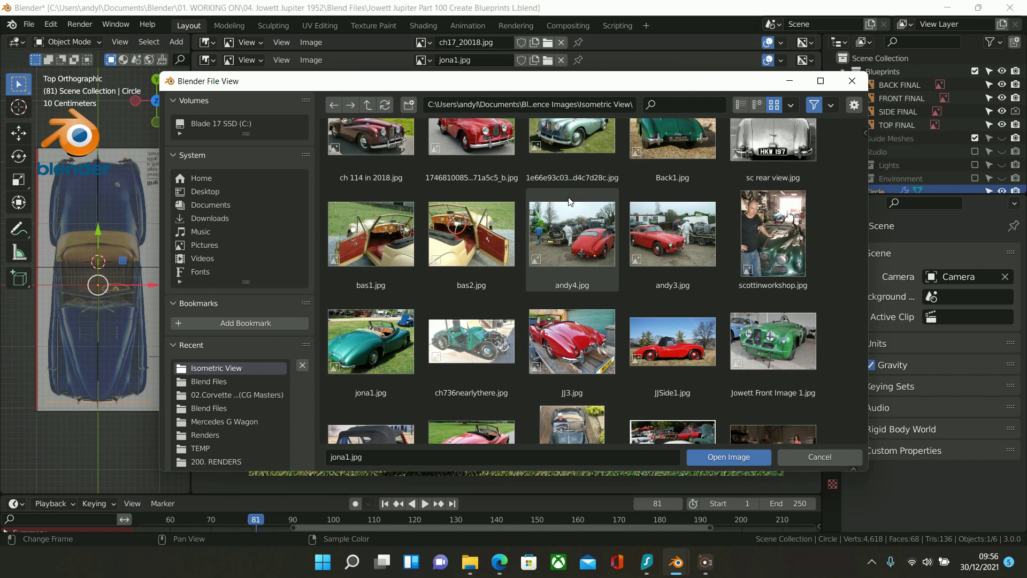
left_click(471, 347)
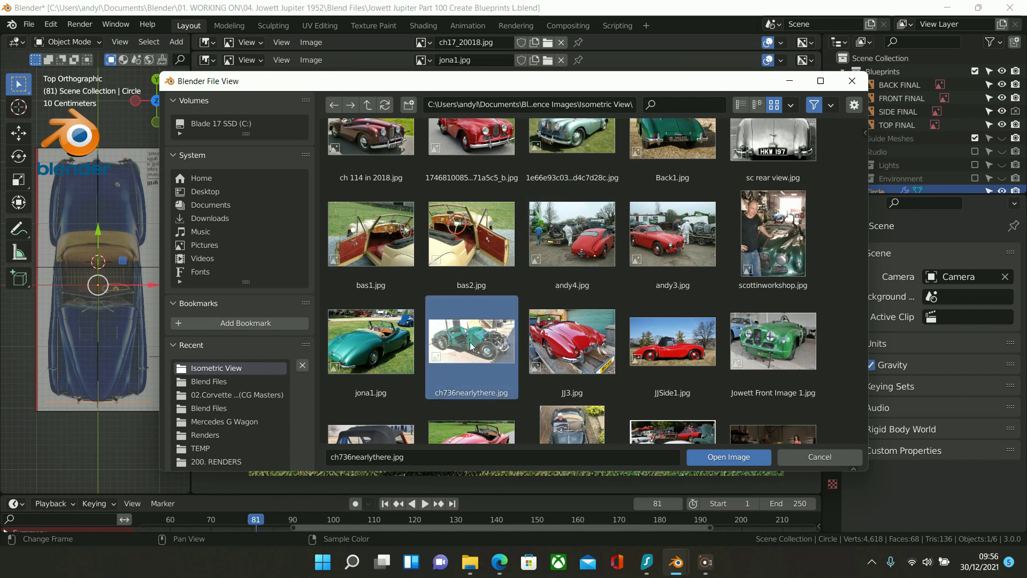
double_click(471, 347)
scroll(550, 290, "down", 2)
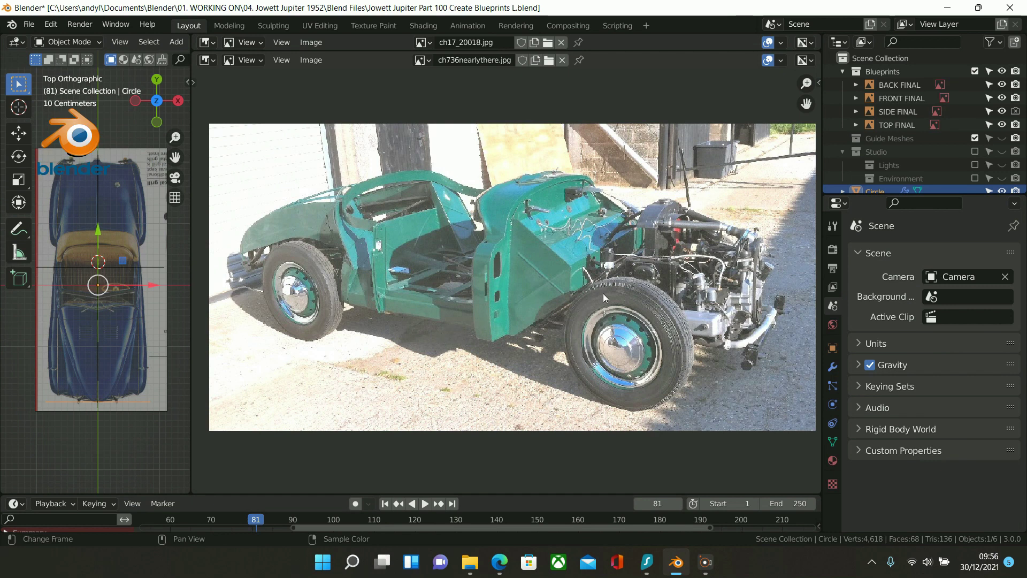
- Open the side-view photo JJSide1.jpg in the large image editor and fit the whole car in view
left_click(548, 60)
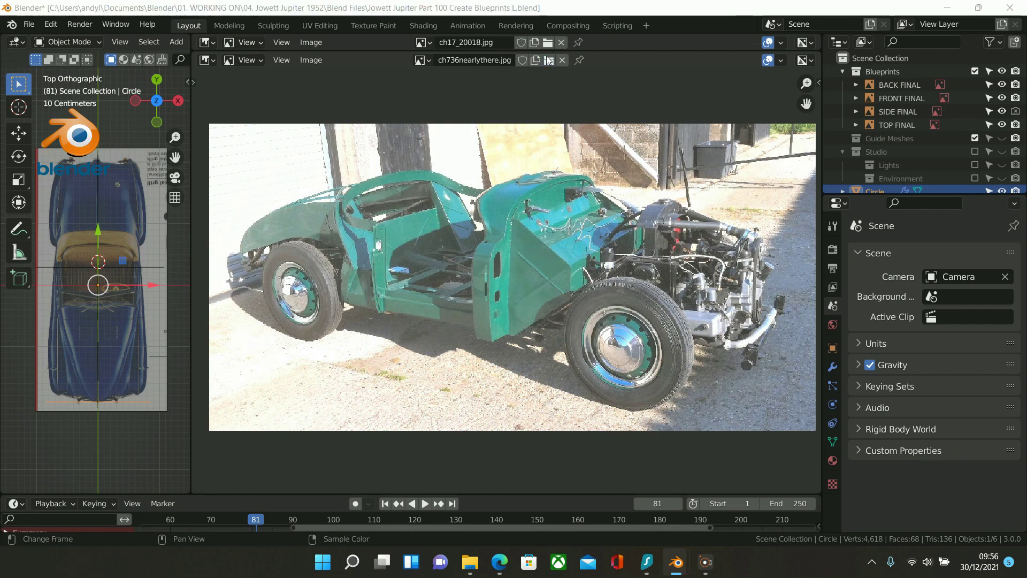
scroll(596, 197, "down", 2)
scroll(597, 198, "down", 2)
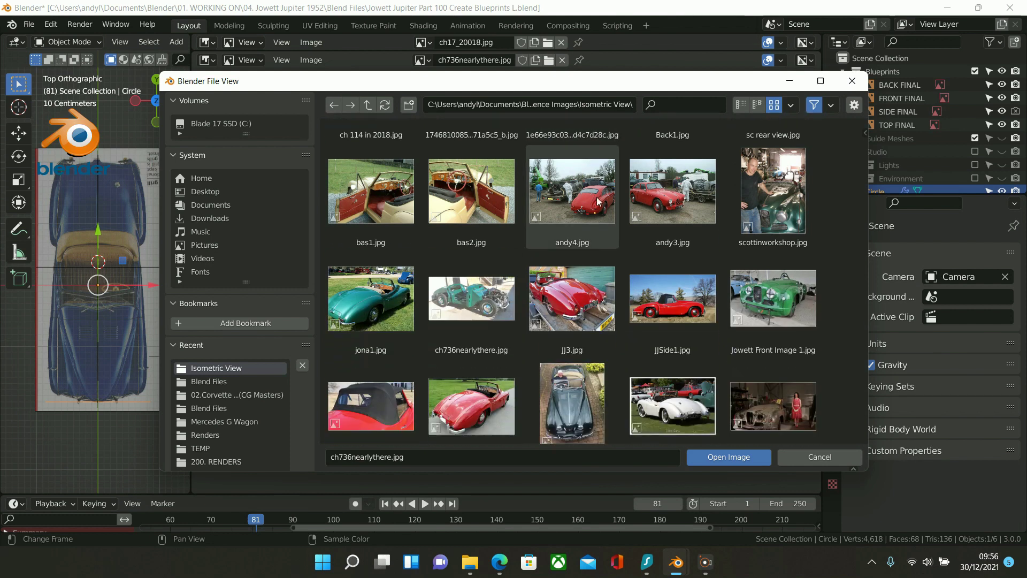
scroll(598, 201, "down", 1)
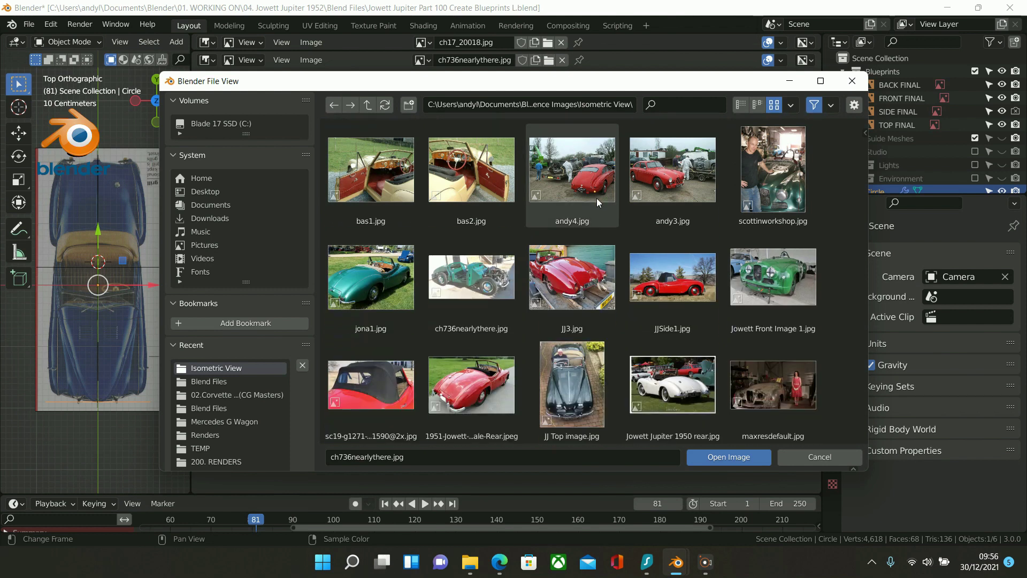
double_click(675, 281)
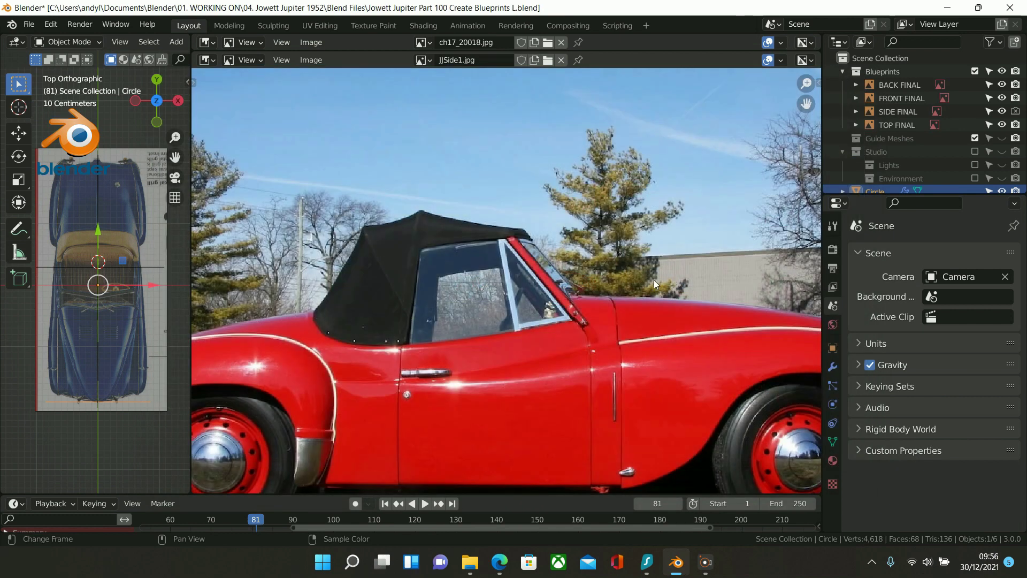
key("Home")
middle_click_drag(604, 280, 634, 266)
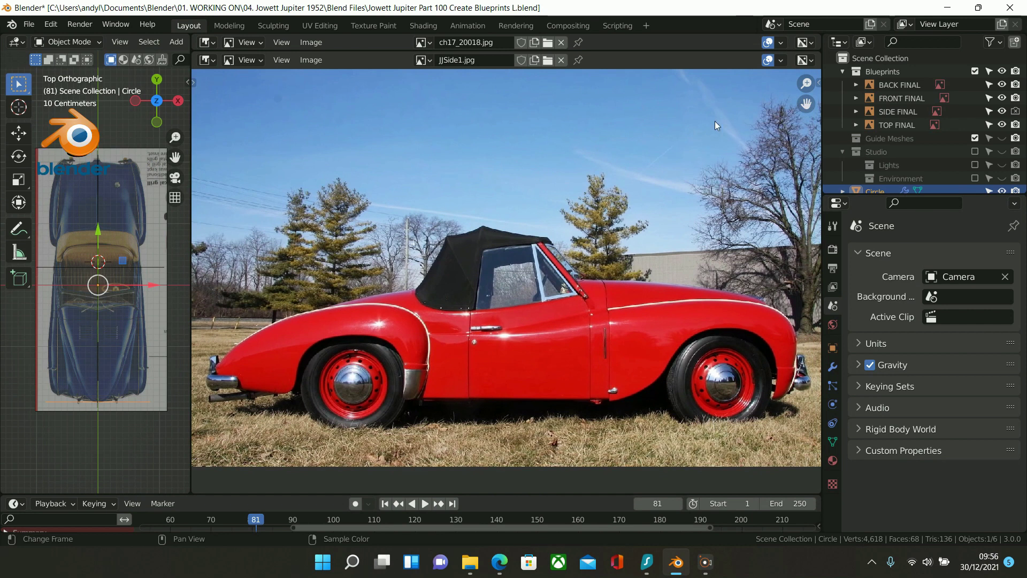
- Open the green race car photo Jowett Front Image 1.jpg in the large image editor and examine it enlarged
left_click(548, 60)
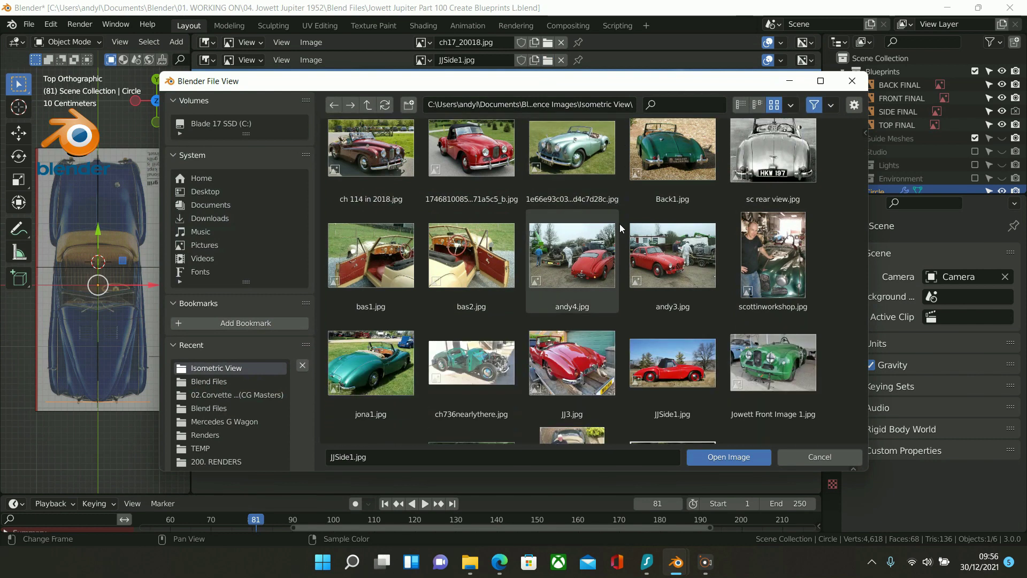
double_click(770, 317)
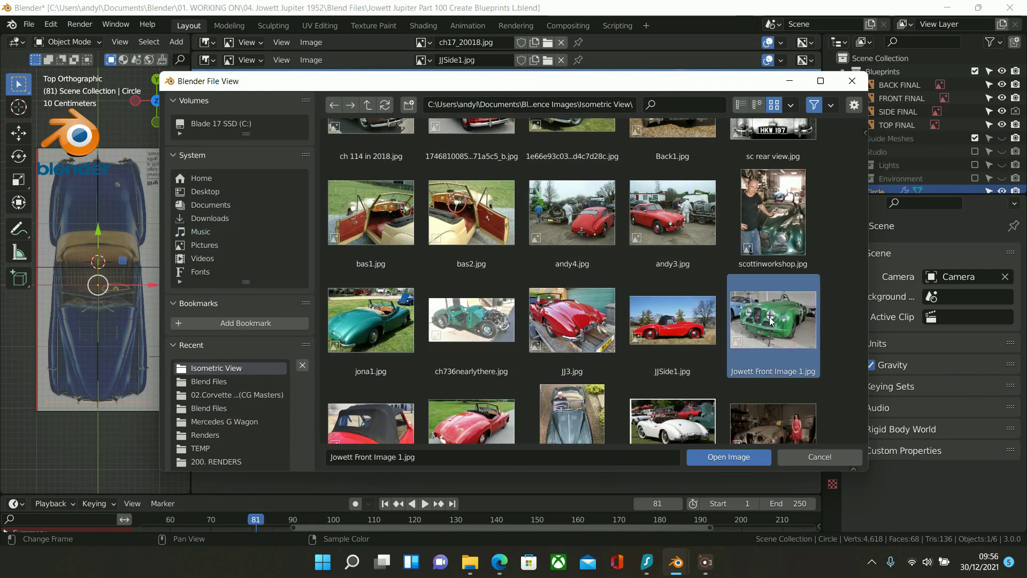
scroll(622, 288, "up", 3)
middle_click_drag(623, 288, 543, 320)
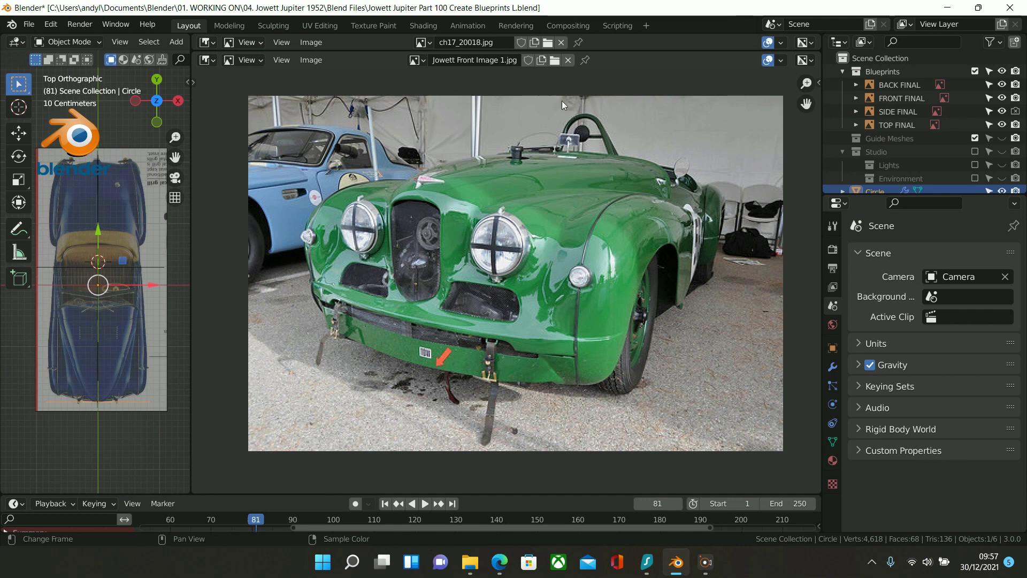
left_click(554, 61)
scroll(613, 242, "down", 3)
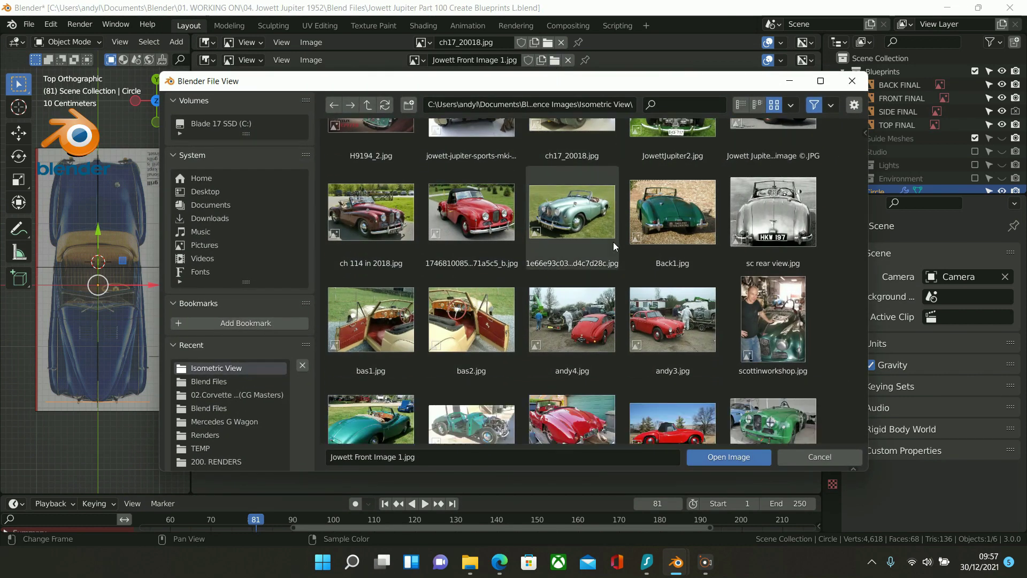
scroll(613, 244, "down", 5)
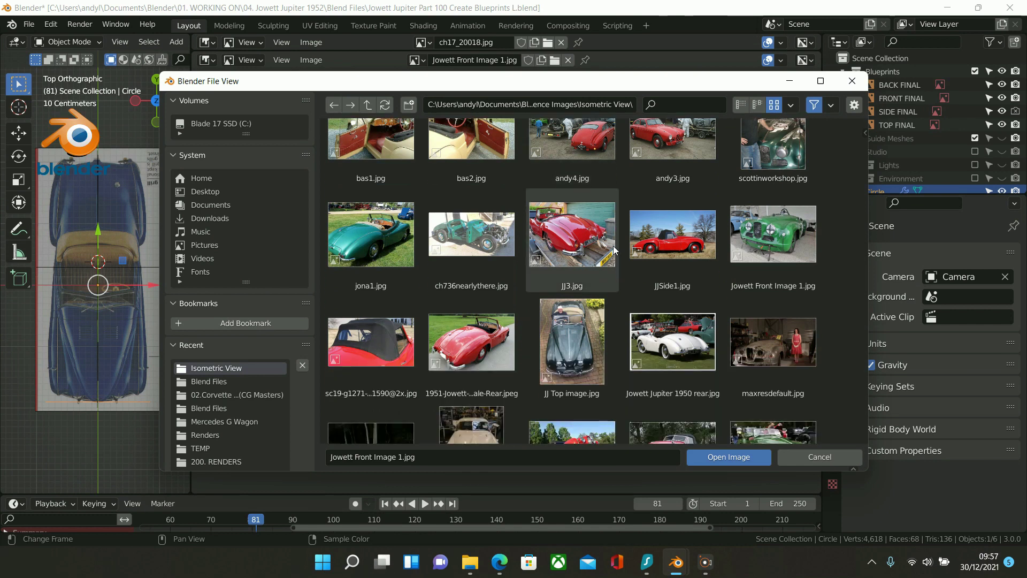
double_click(355, 373)
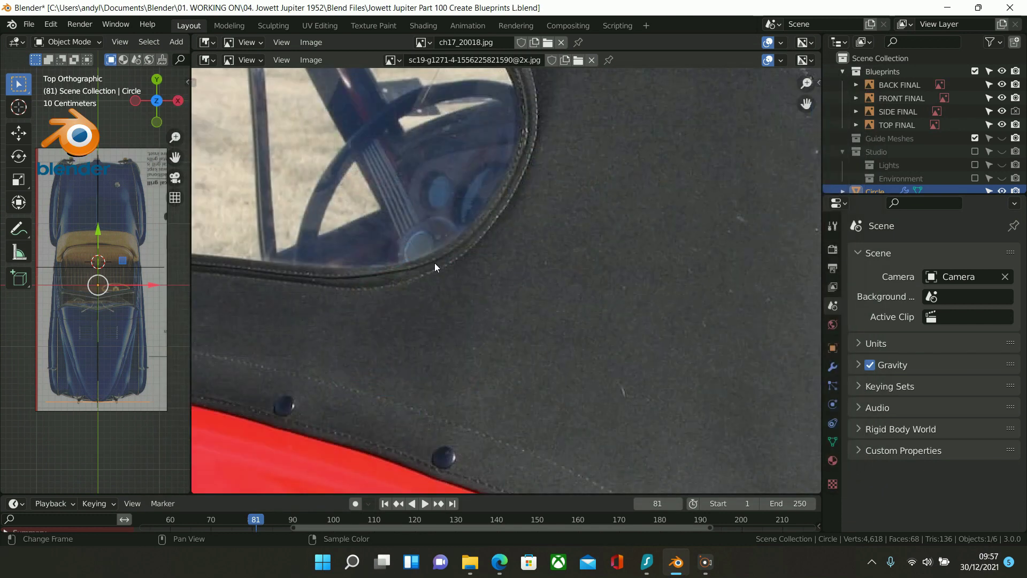
scroll(436, 262, "down", 5)
key("Home")
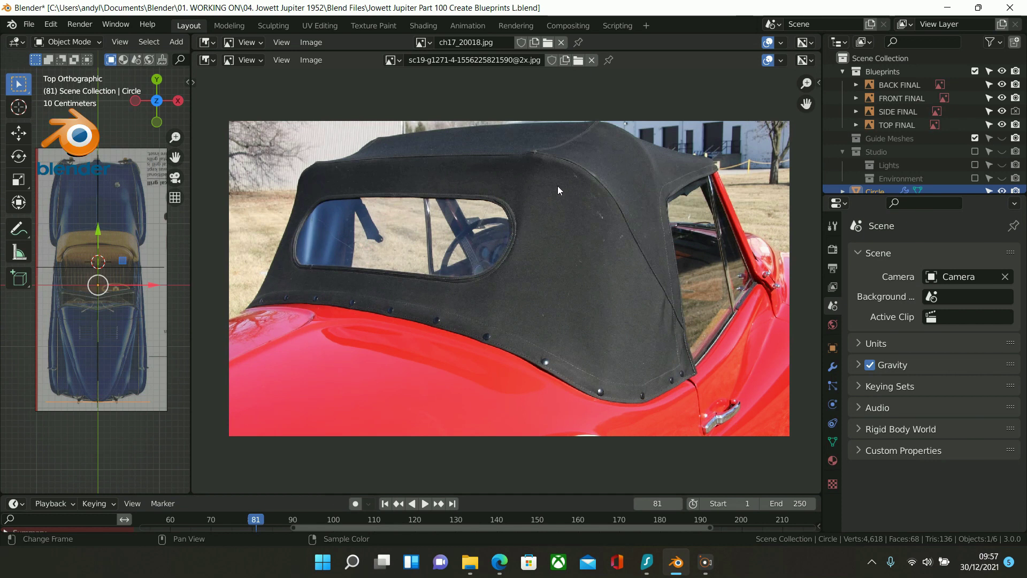
left_click(578, 61)
scroll(565, 248, "down", 4)
scroll(566, 253, "down", 6)
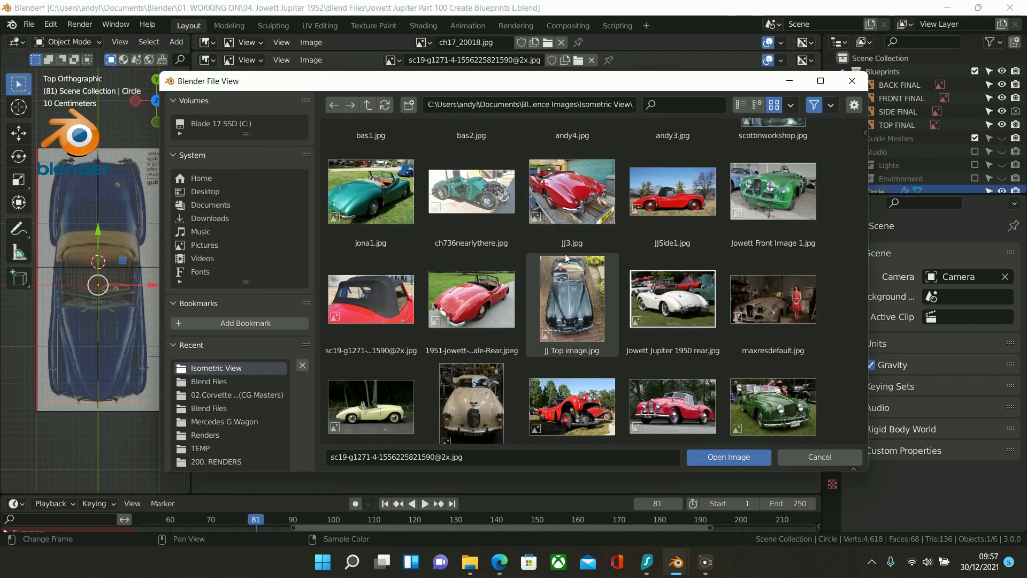
left_click(570, 299)
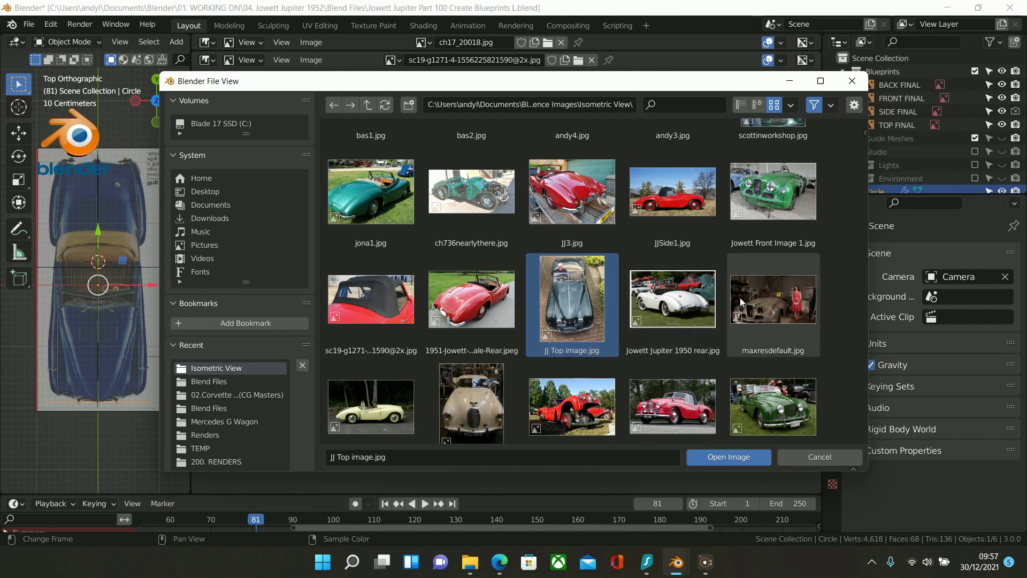
scroll(596, 295, "down", 3)
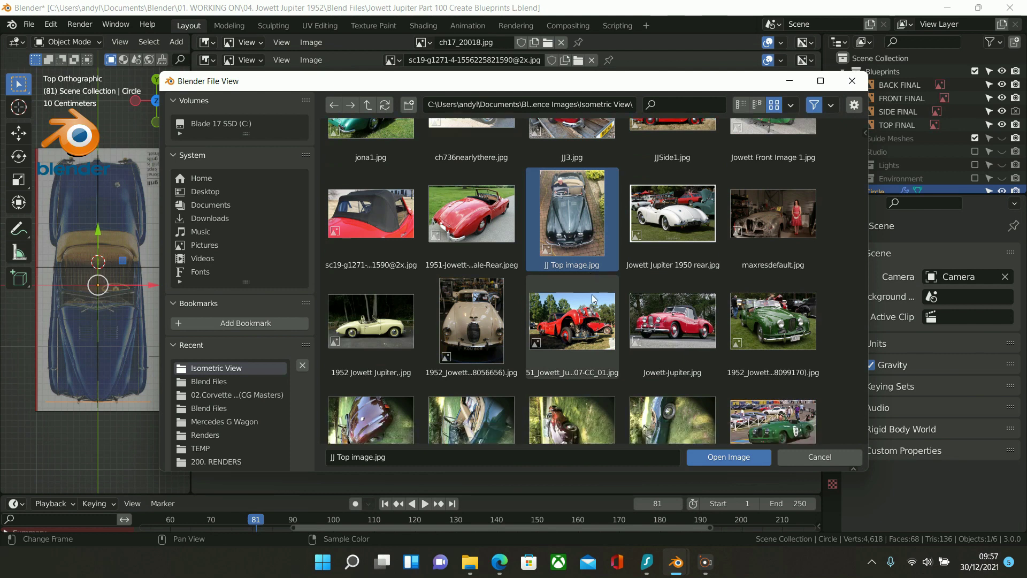
double_click(589, 327)
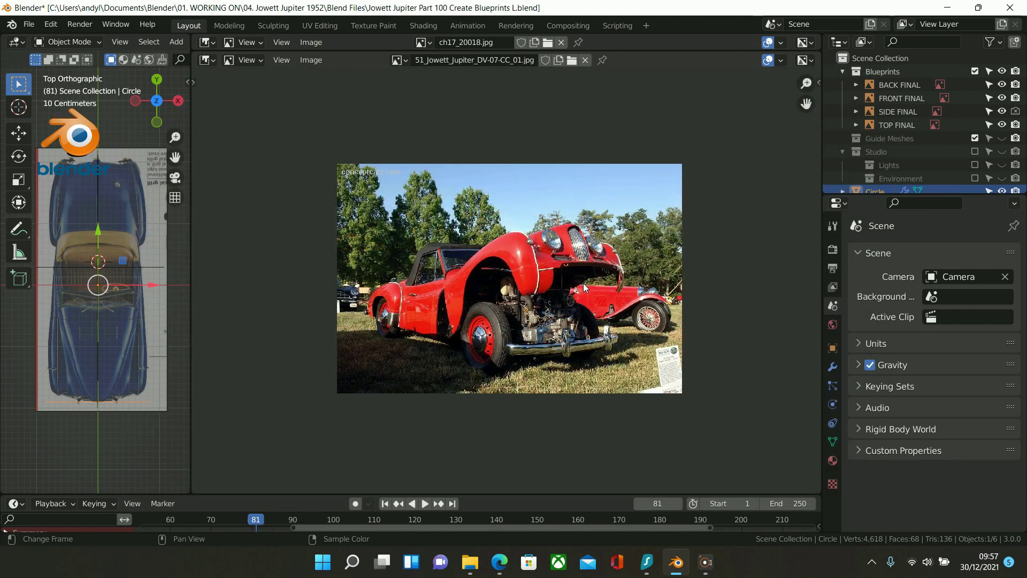
scroll(584, 288, "up", 4)
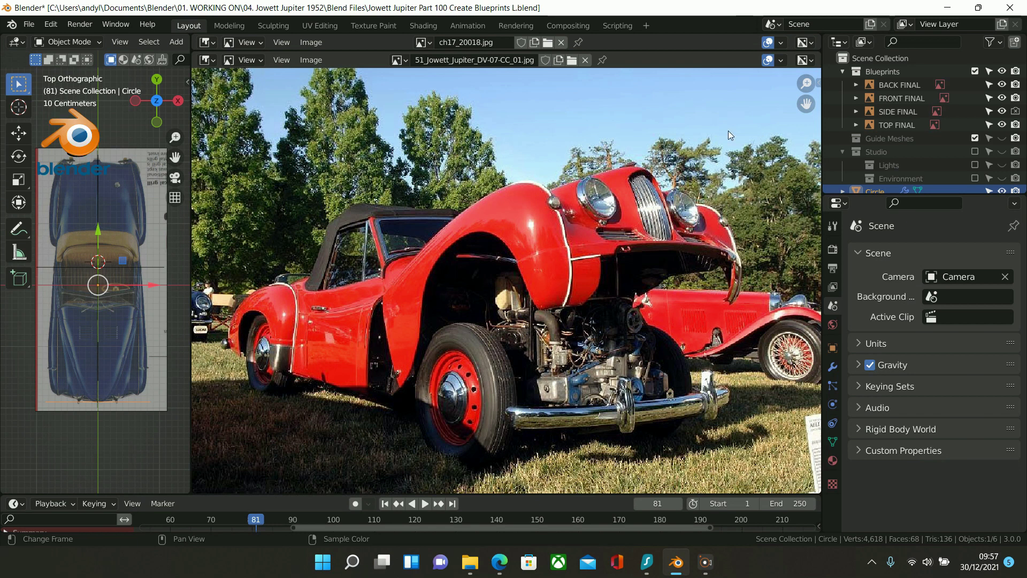
- Open the racing photo Jowett Race 1.jpg in the large image editor and examine the green car enlarged
left_click(573, 62)
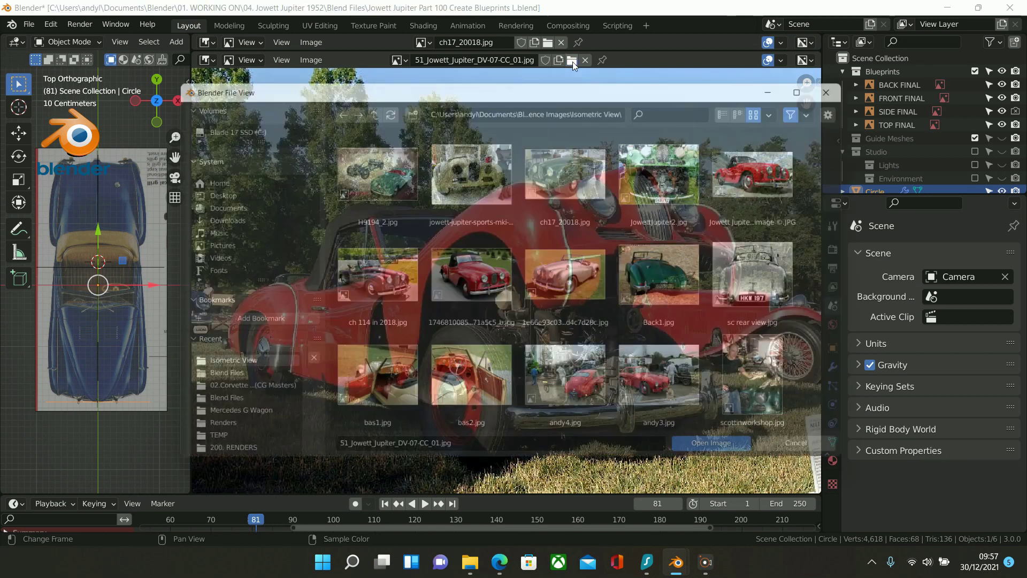
scroll(593, 159, "down", 5)
scroll(613, 251, "down", 5)
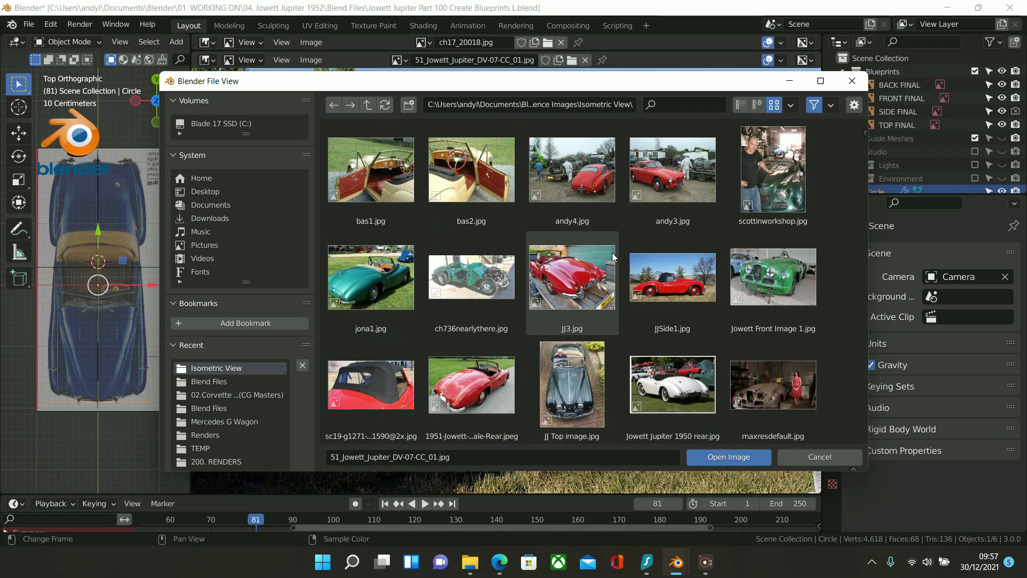
scroll(613, 257, "down", 2)
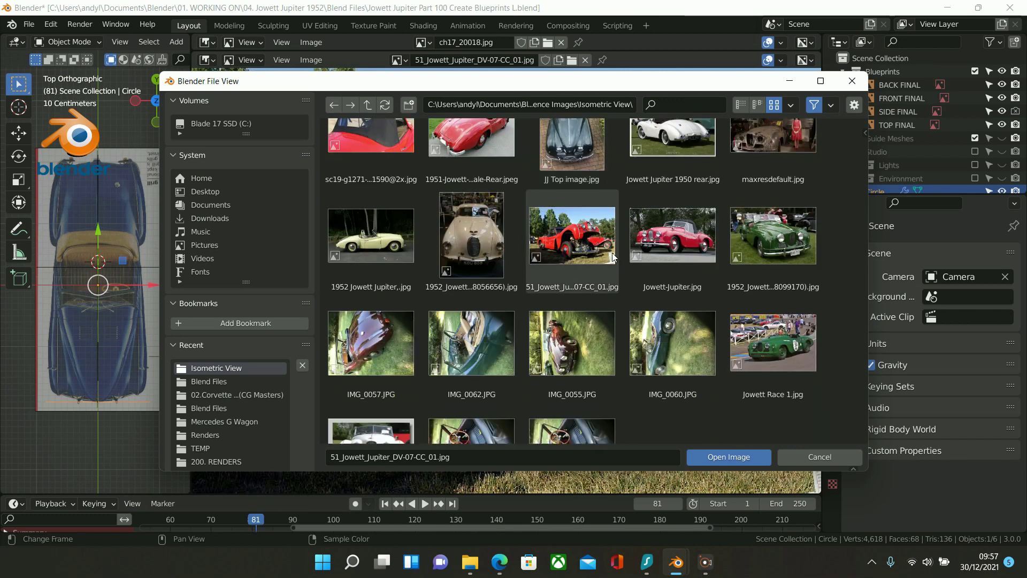
scroll(614, 257, "down", 1)
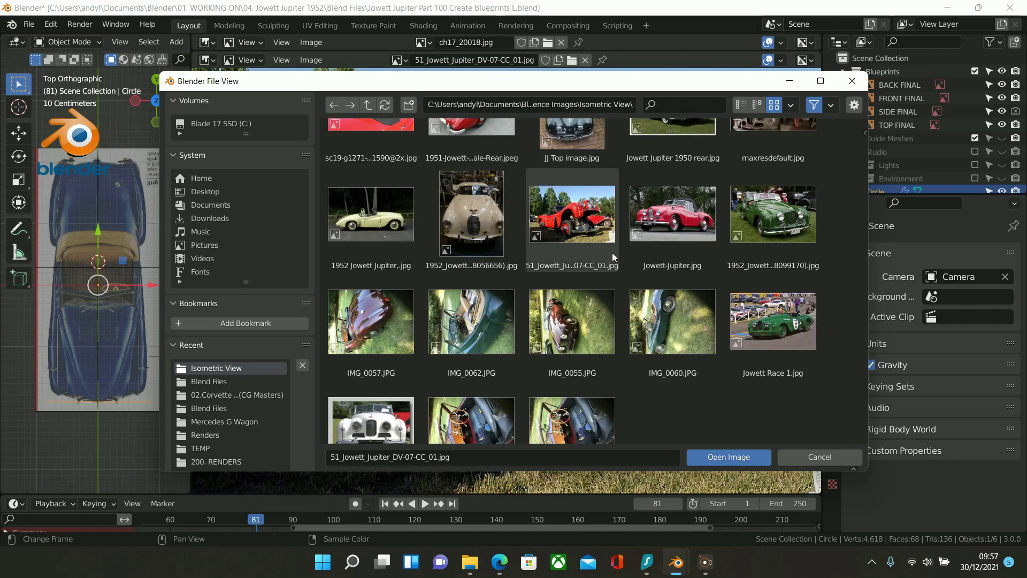
scroll(612, 252, "down", 1)
scroll(612, 252, "down", 1)
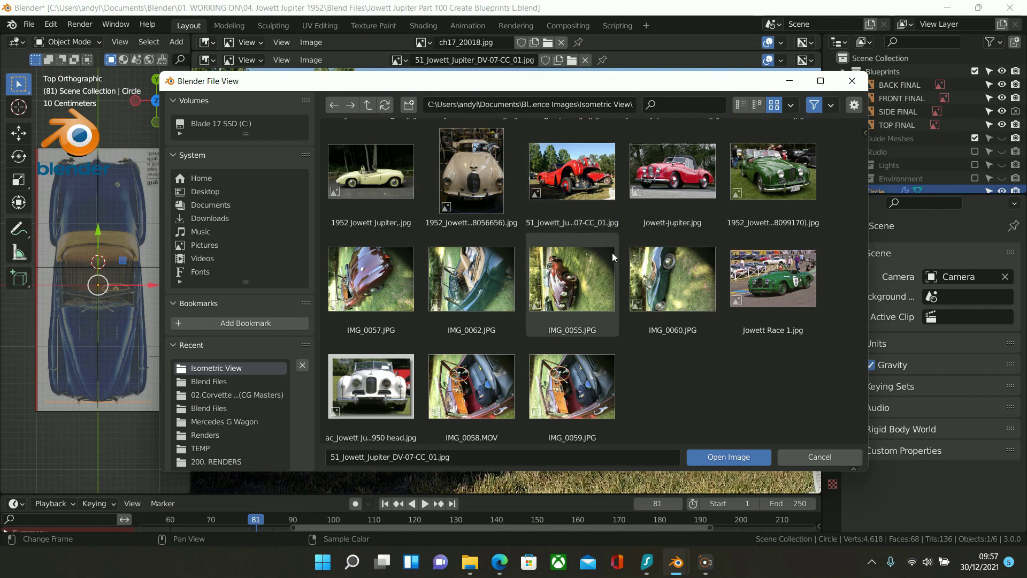
double_click(756, 268)
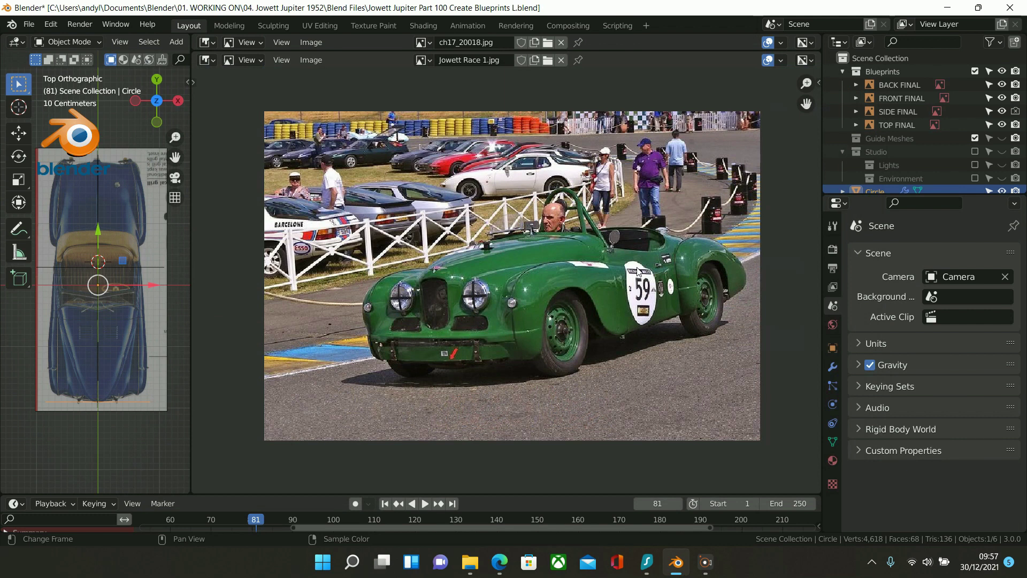
scroll(638, 270, "up", 3)
middle_click_drag(650, 275, 634, 286)
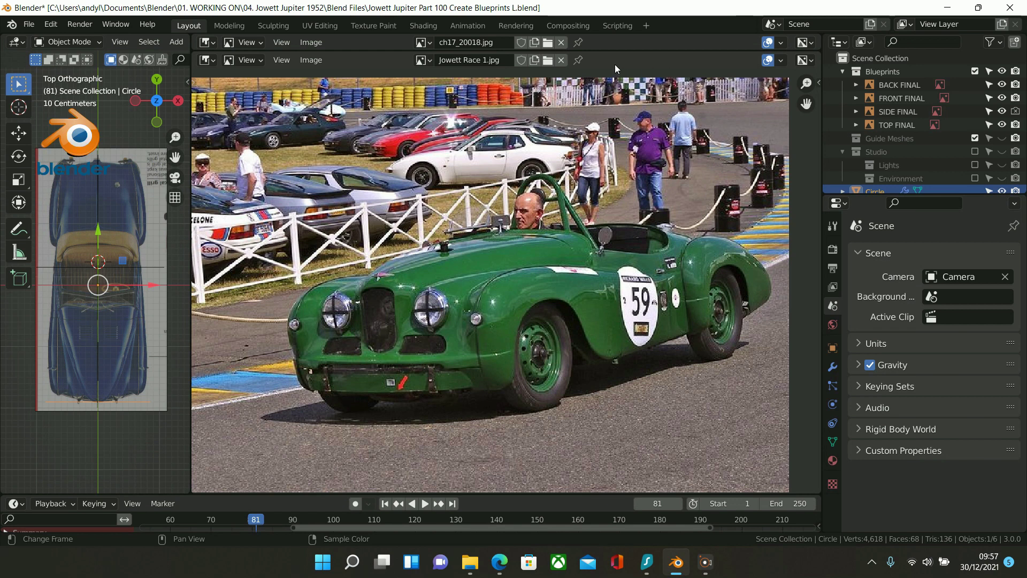
- Open the cockpit clip IMG_0058.MOV from the Isometric View folder in the large image editor and fit the whole frame in view
left_click(547, 60)
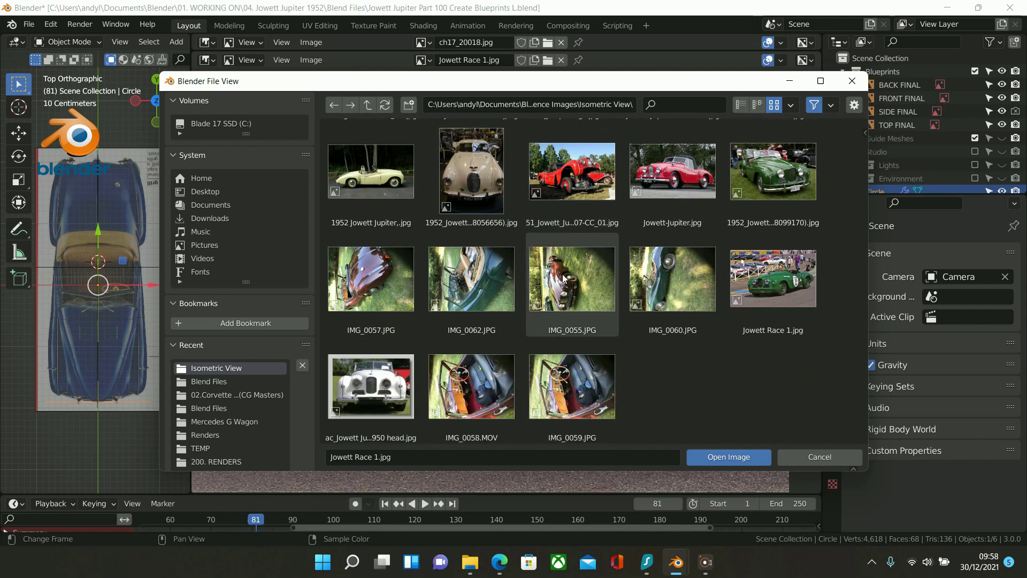
left_click(483, 397)
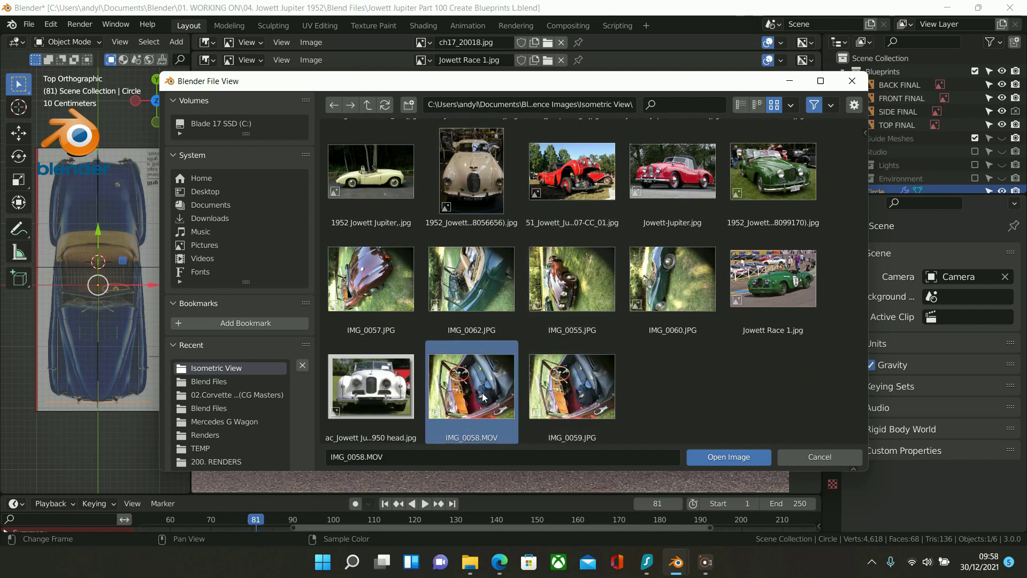
double_click(483, 397)
scroll(513, 310, "down", 6)
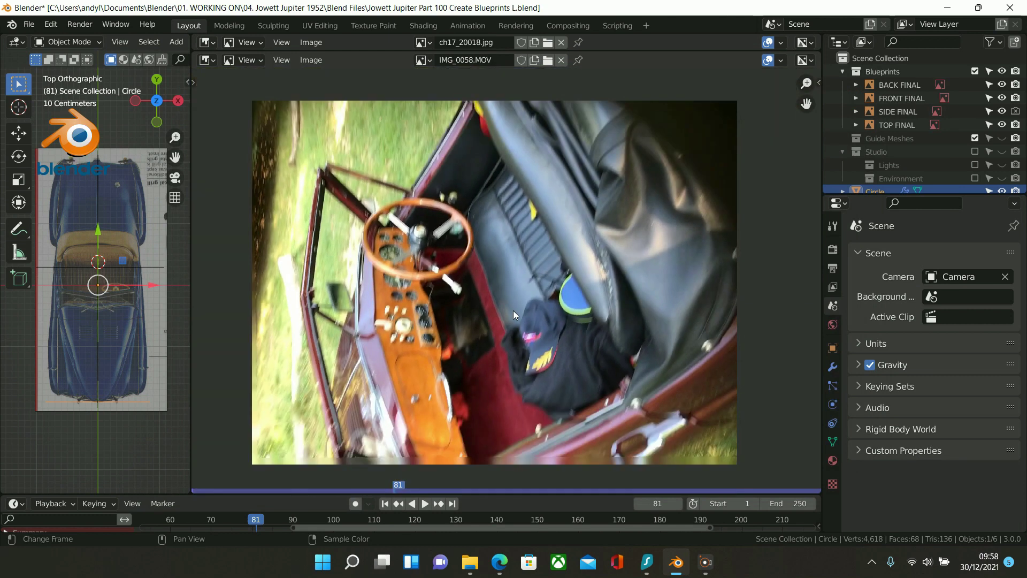
scroll(512, 310, "up", 1)
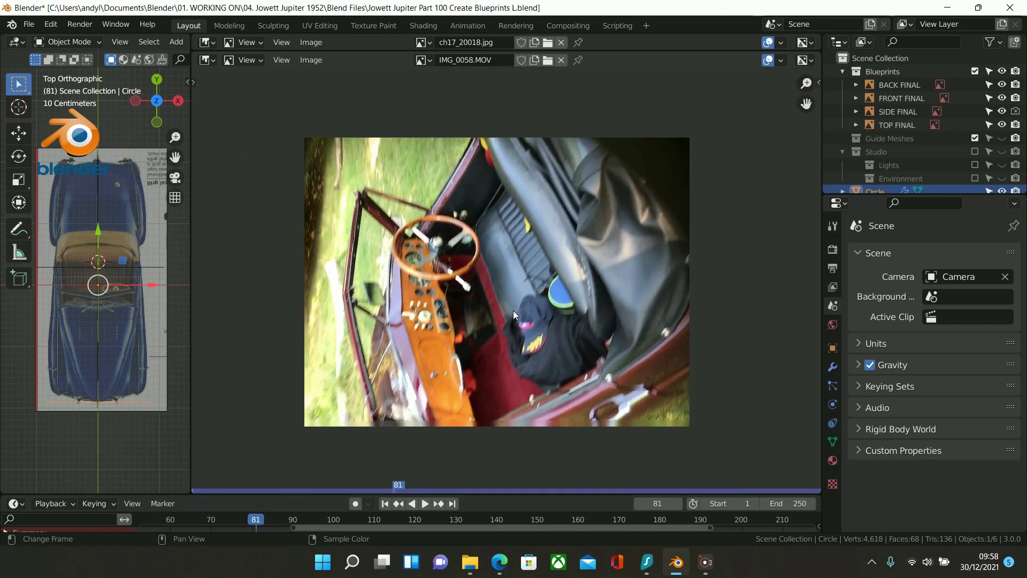
- Open the engine photo lockyreng.jpg from the Engine folder under Reference Images in the large image editor and examine it enlarged
left_click(548, 62)
scroll(570, 232, "down", 3)
scroll(570, 246, "down", 6)
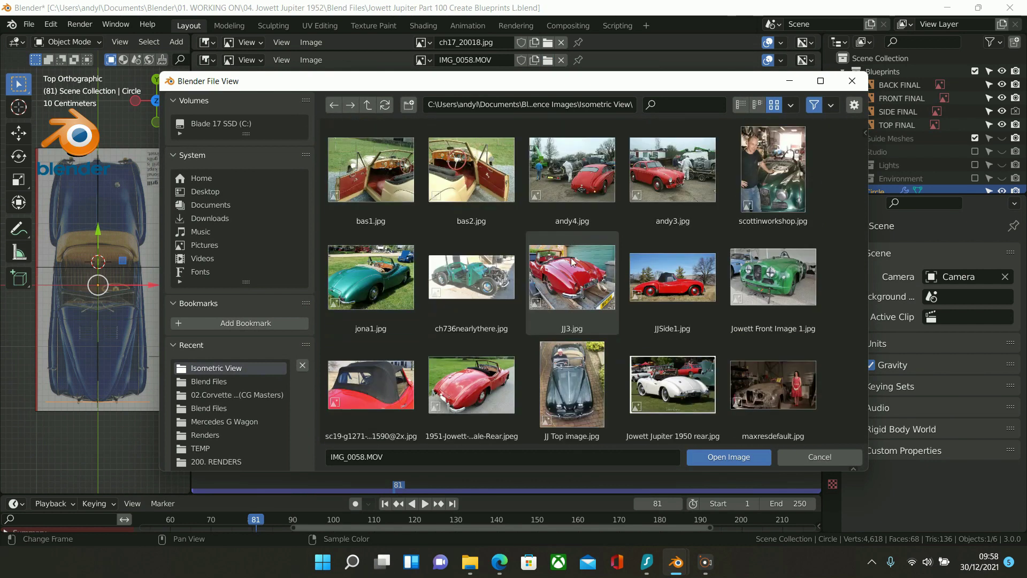
scroll(570, 258, "down", 3)
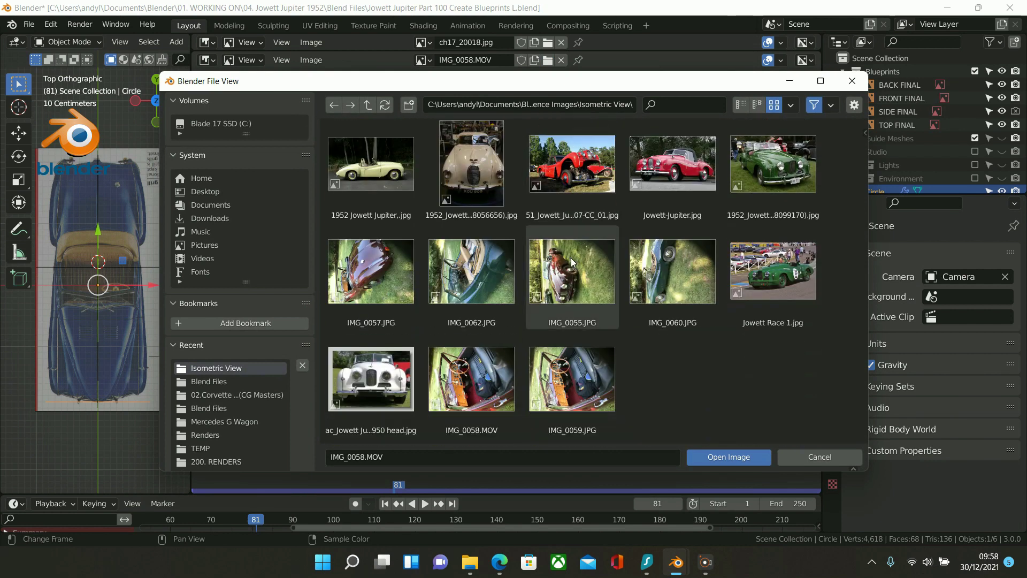
scroll(492, 250, "up", 2)
scroll(490, 240, "up", 3)
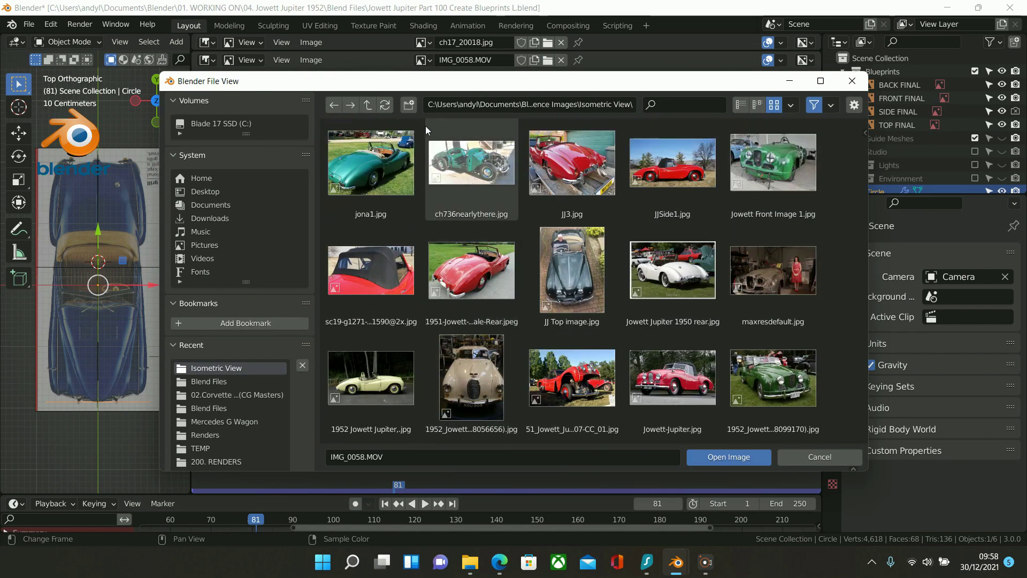
left_click(367, 109)
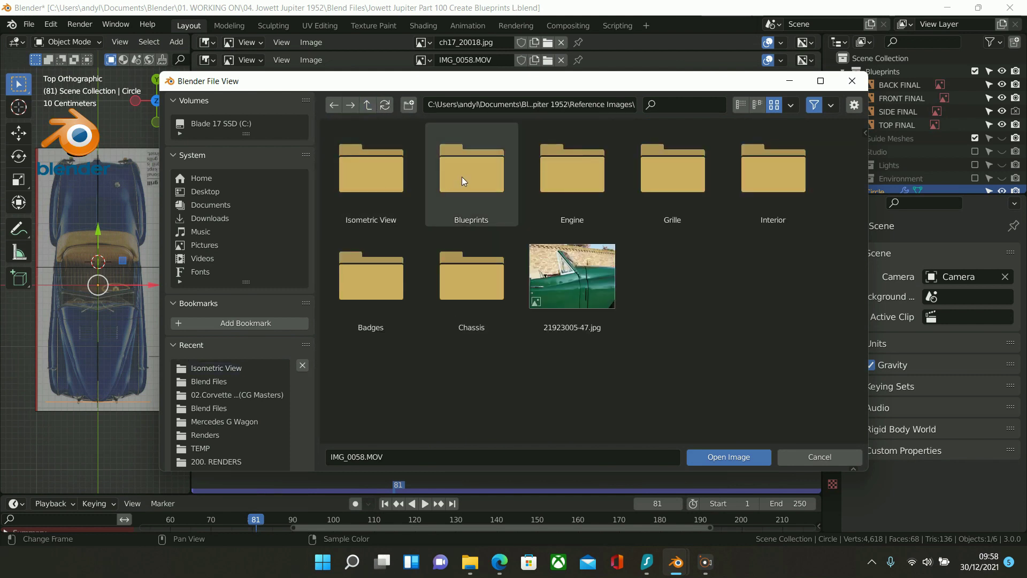
left_click(557, 169)
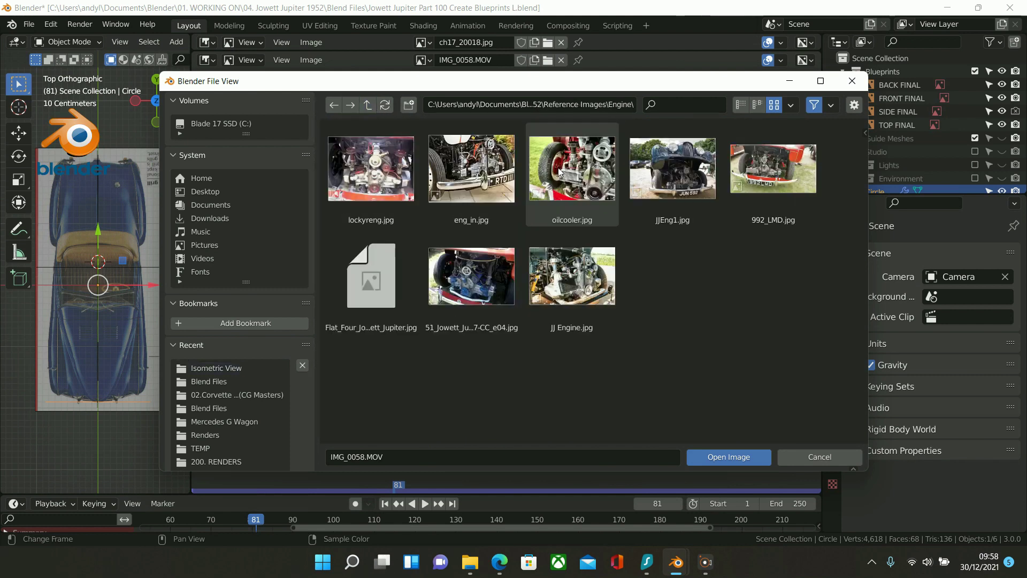
double_click(363, 180)
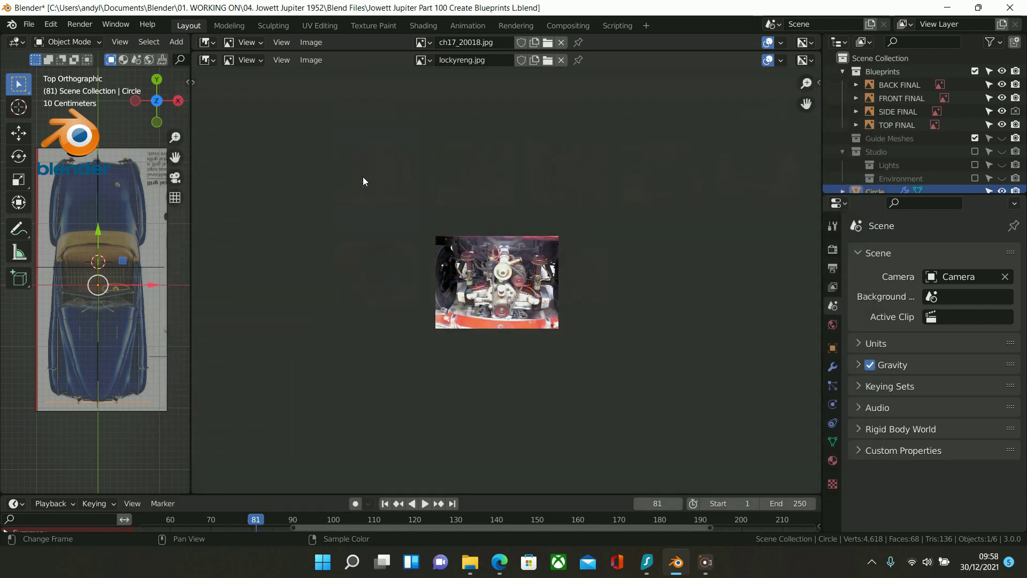
scroll(541, 255, "up", 6)
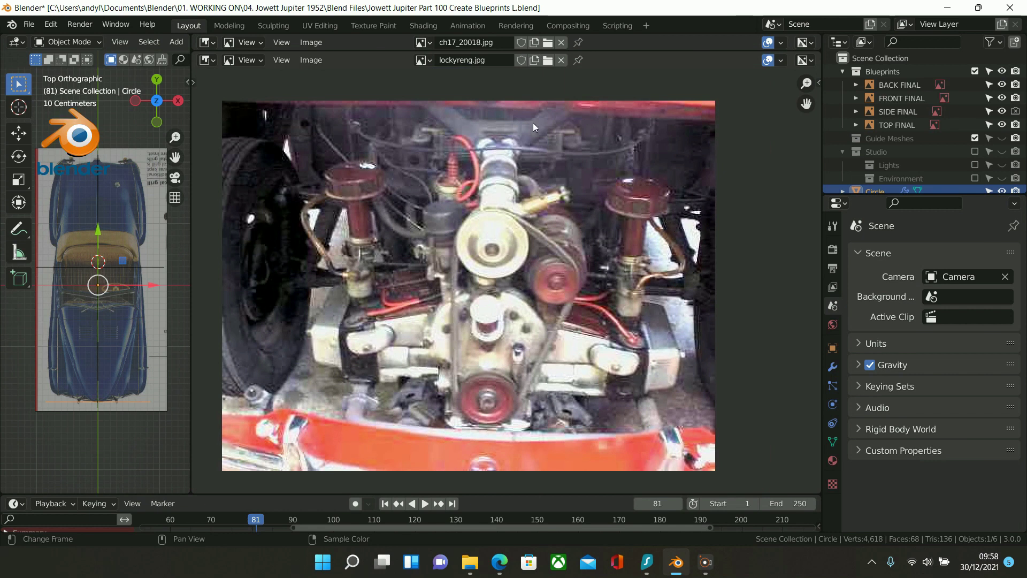
- View the engine photos eng_in.jpg and oilcooler.jpg one after the other in the large image editor
left_click(548, 60)
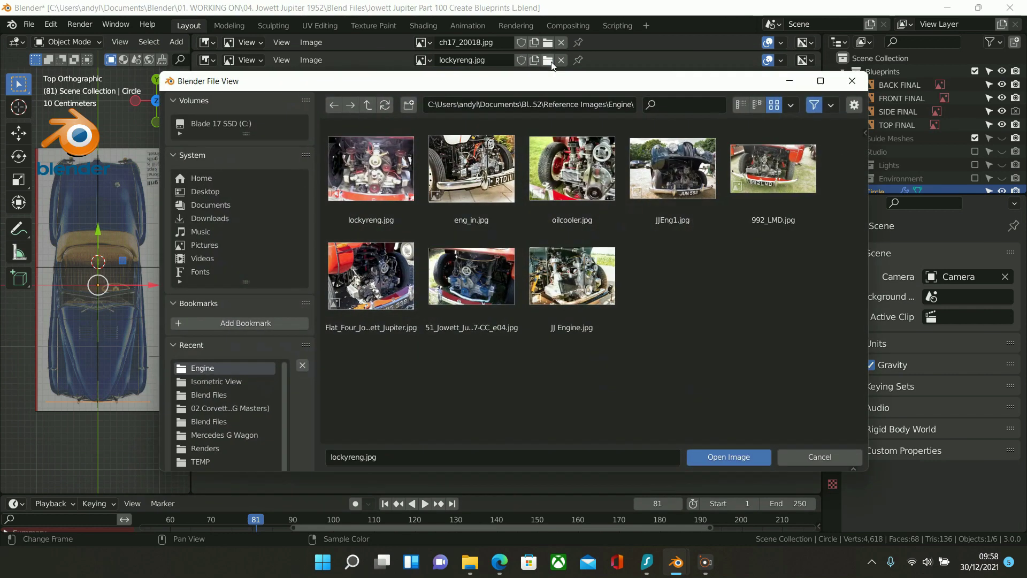
double_click(475, 167)
scroll(551, 233, "up", 1)
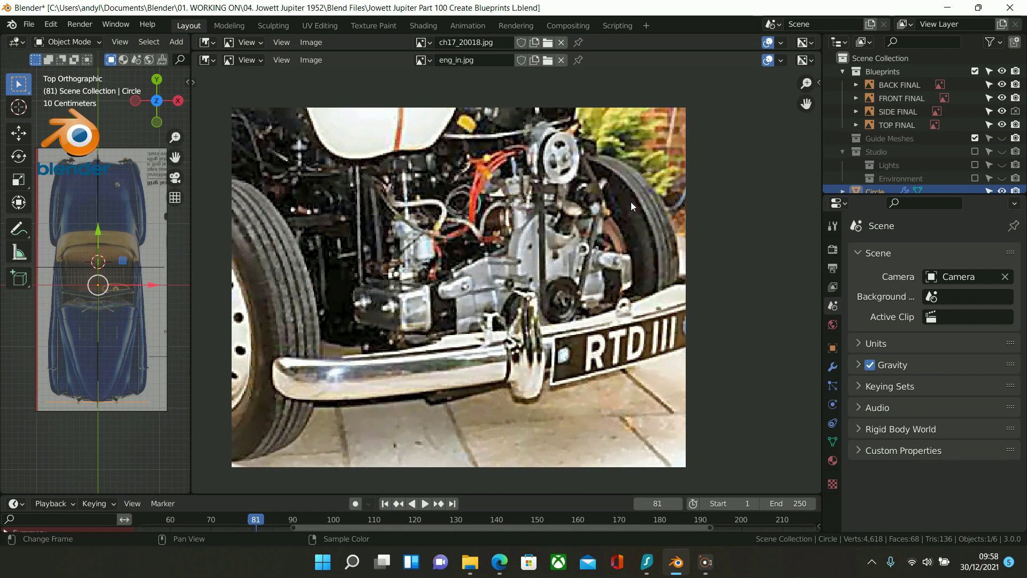
left_click(547, 63)
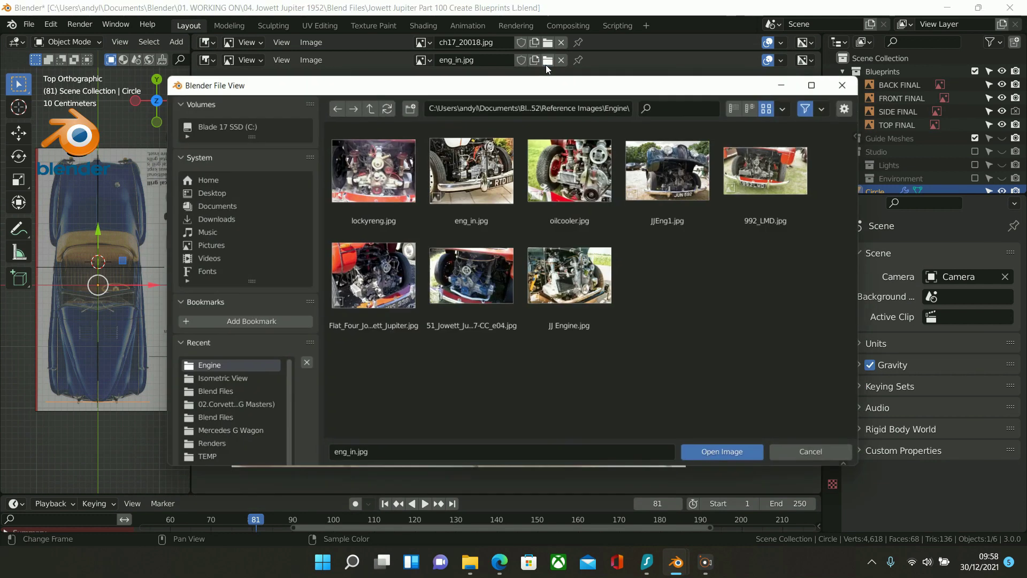
double_click(553, 165)
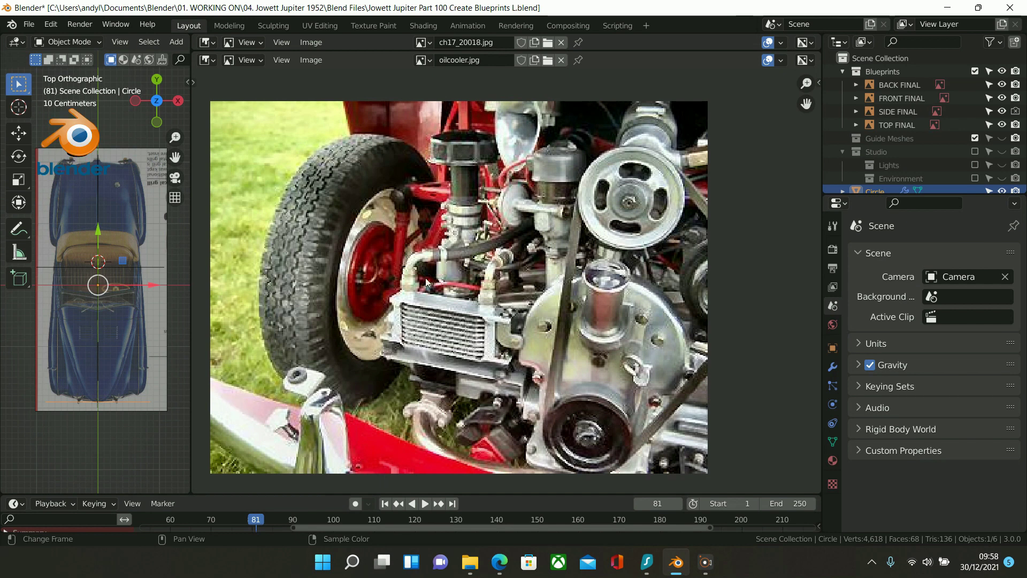
- View the engine bay photos JJEng1.jpg and 992_LMD.jpg one after the other in the large image editor
left_click(550, 61)
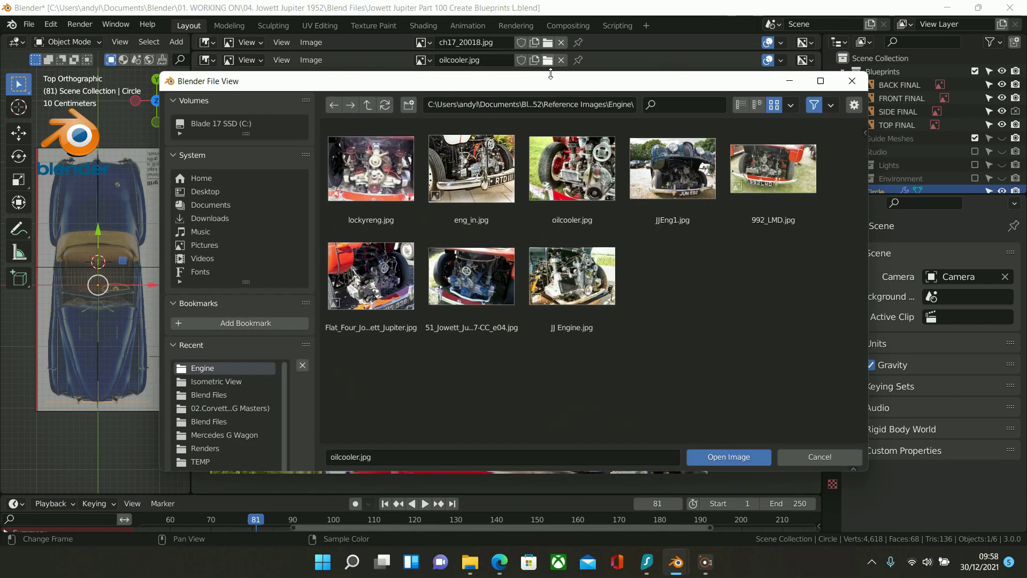
double_click(658, 166)
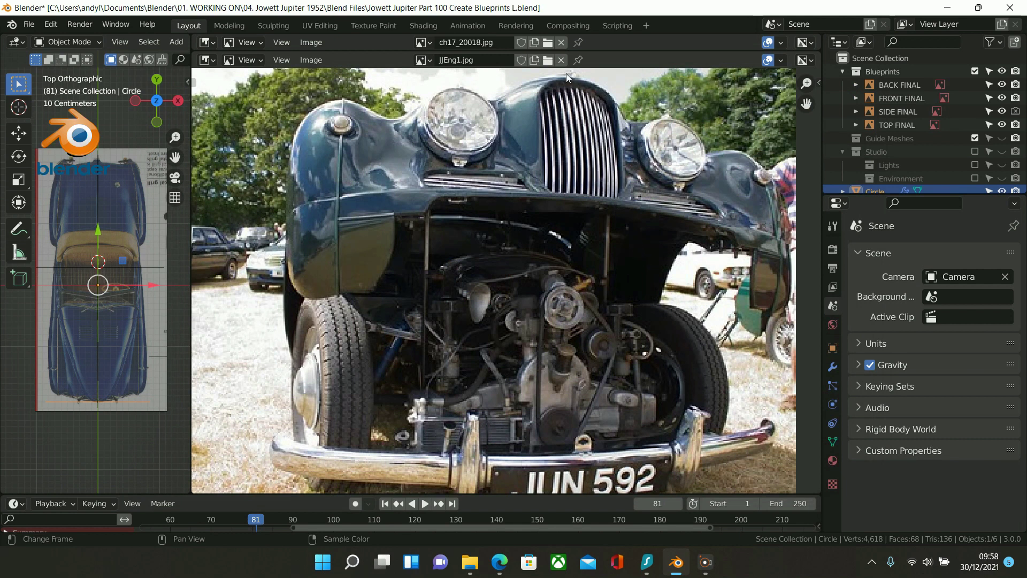
left_click(548, 60)
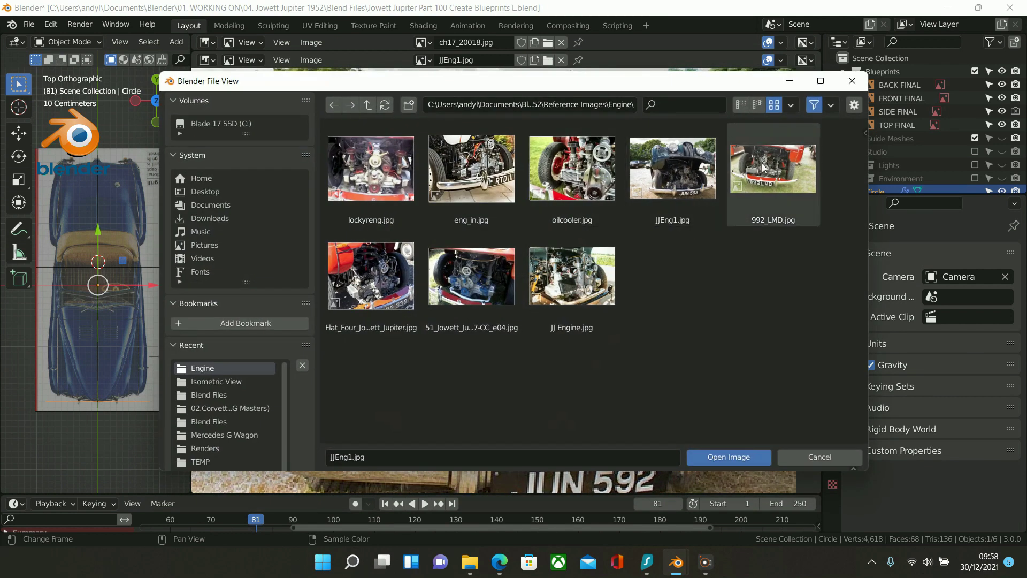
double_click(763, 163)
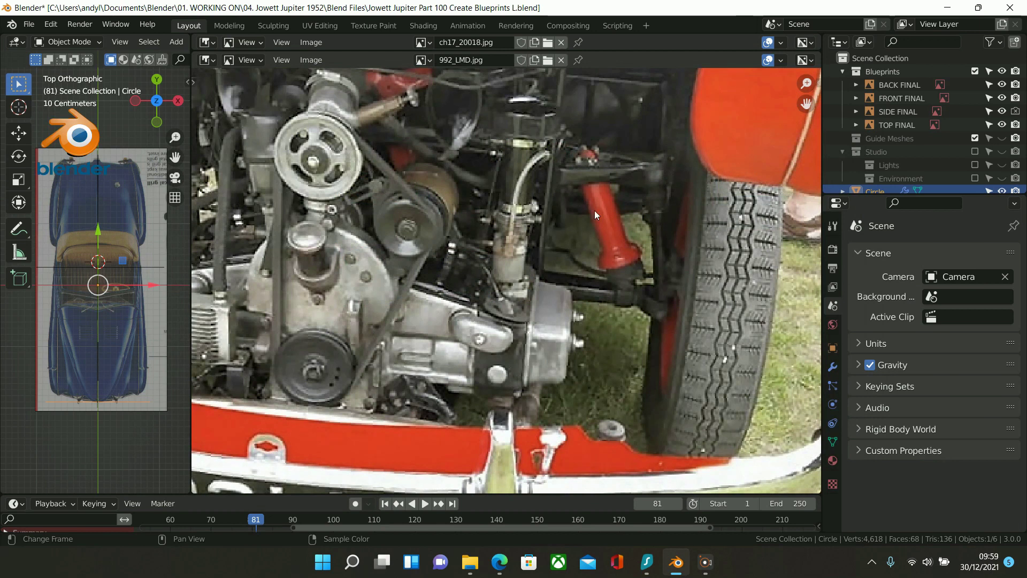
- Open Flat_Four_Jowett_Engine_from_a_Jowett_Jupiter.jpg in the large image editor and examine the whole engine
left_click(547, 60)
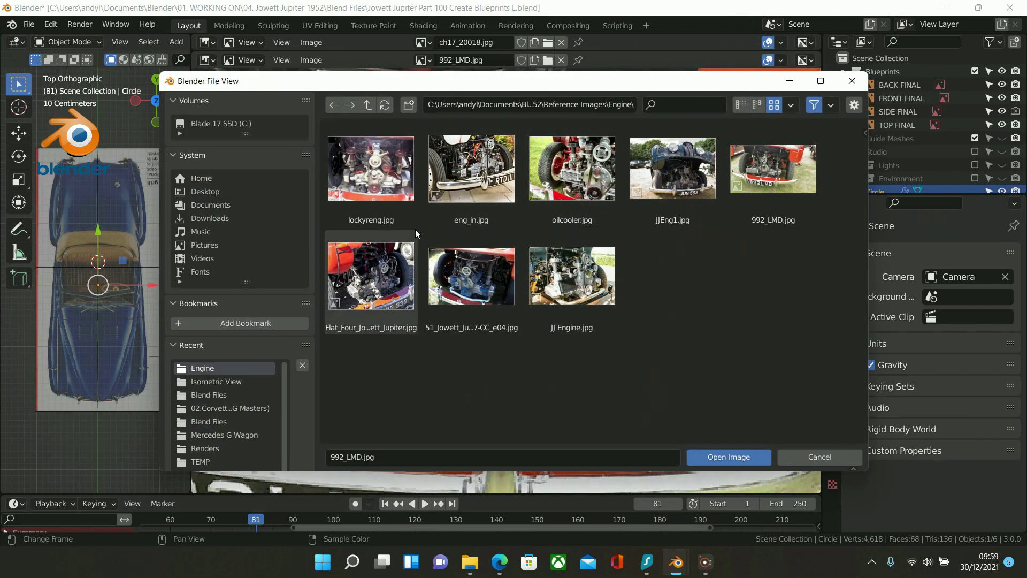
double_click(361, 264)
scroll(441, 249, "down", 8)
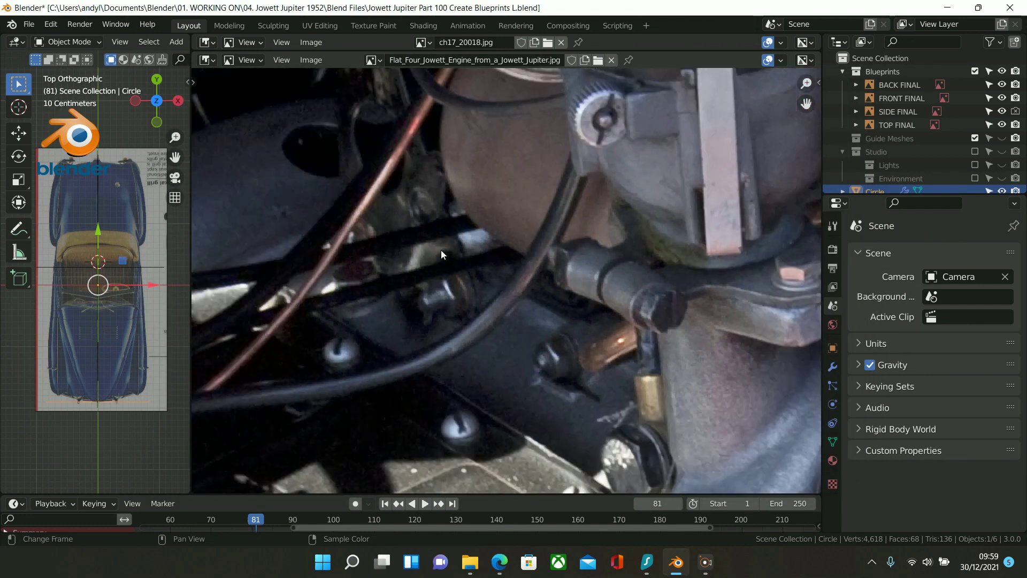
scroll(441, 250, "down", 3)
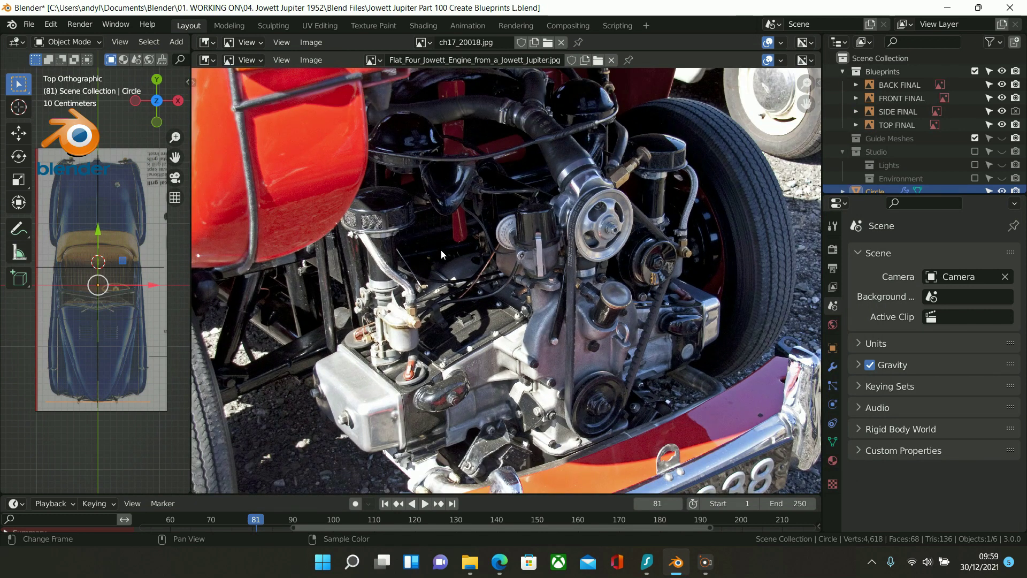
- View the engine photos 51_Jowett_Jupiter_DV-07-CC_e04.jpg and JJ Engine.jpg one after the other in the large image editor
left_click(599, 60)
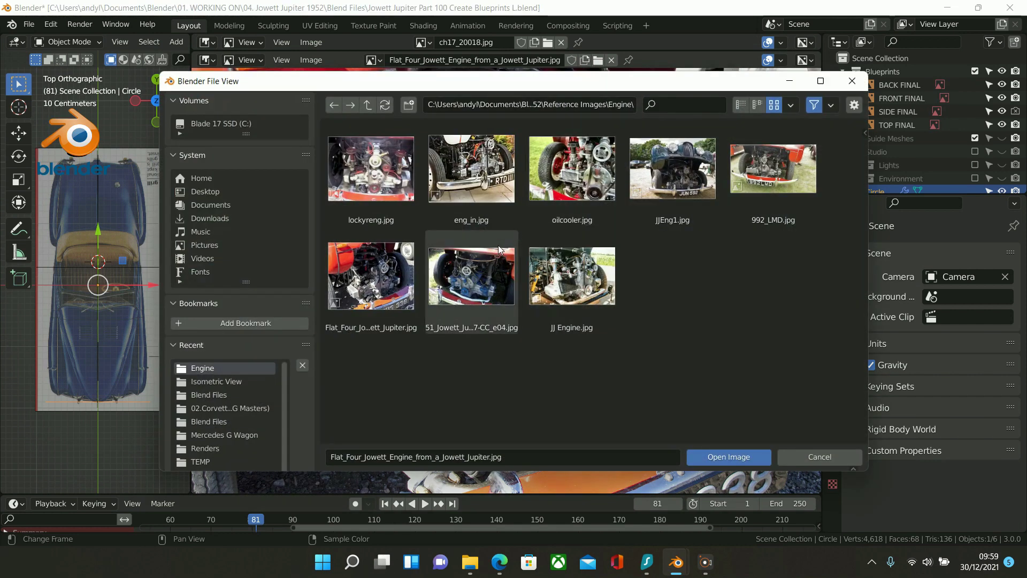
double_click(479, 270)
scroll(480, 270, "up", 5)
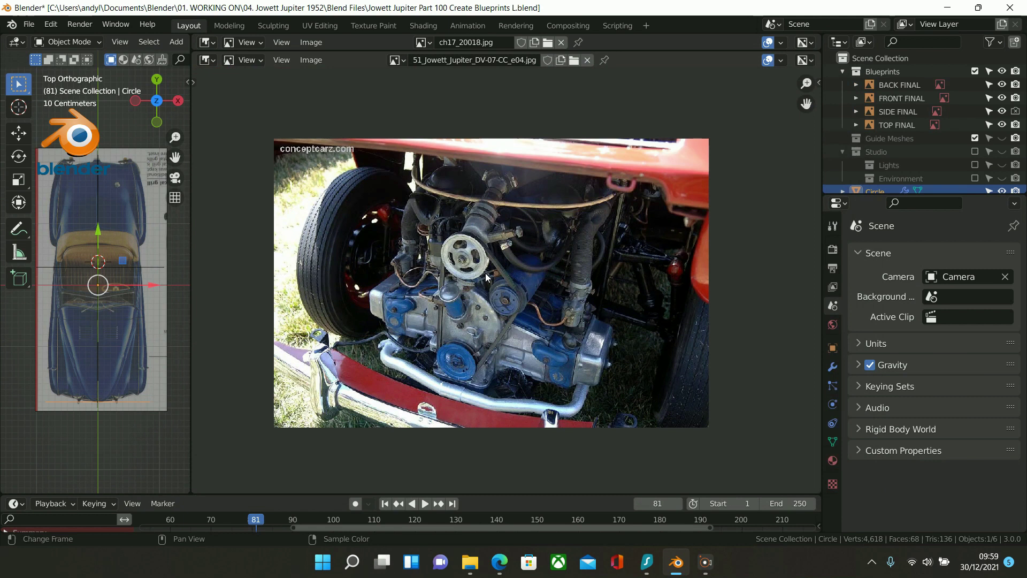
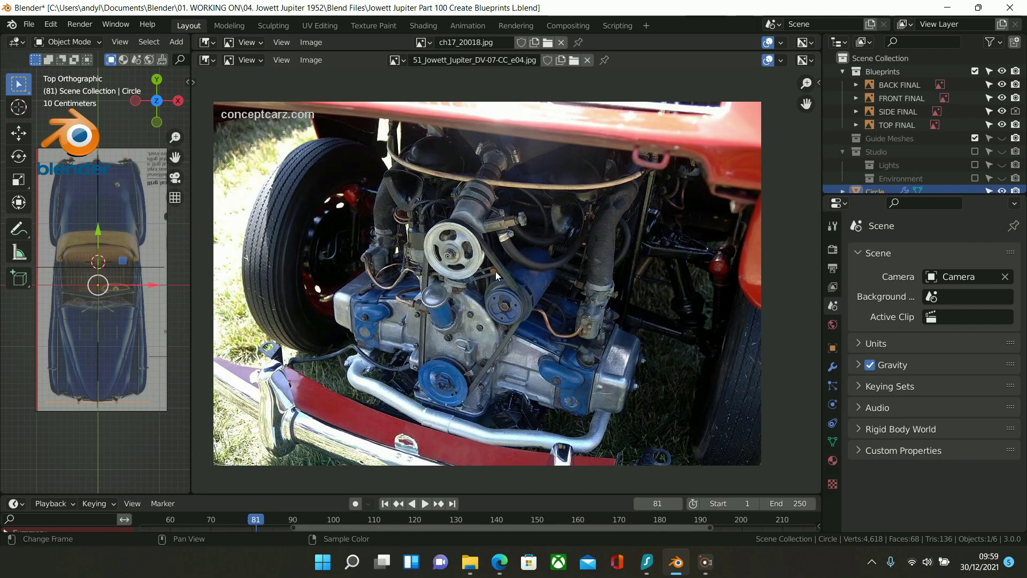
left_click(574, 61)
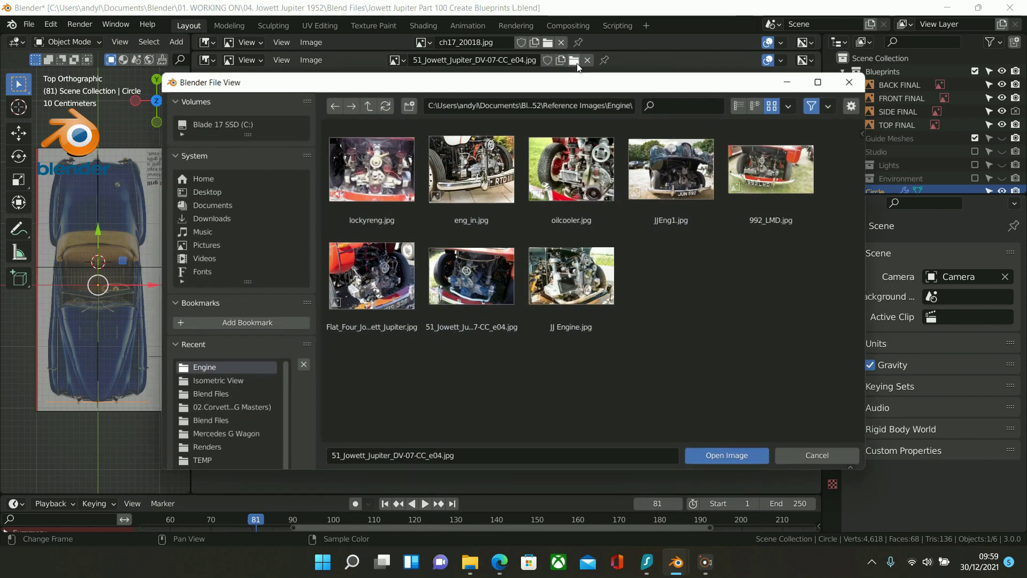
double_click(562, 273)
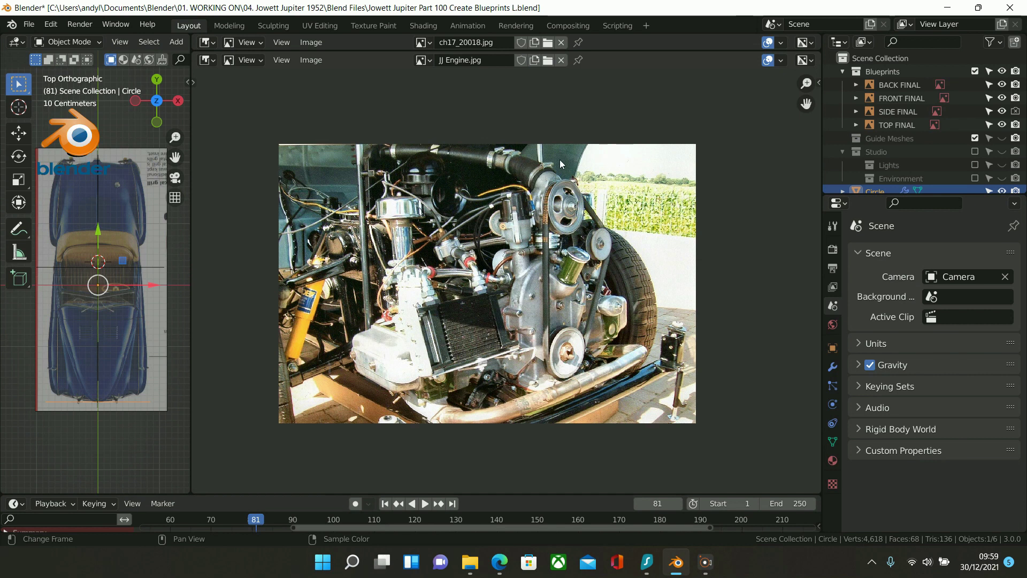
- Open ab_Jowett Jupiter Sports 1952 grille.jpg from the Grille folder in the large image editor and examine the grille and headlights enlarged
left_click(548, 62)
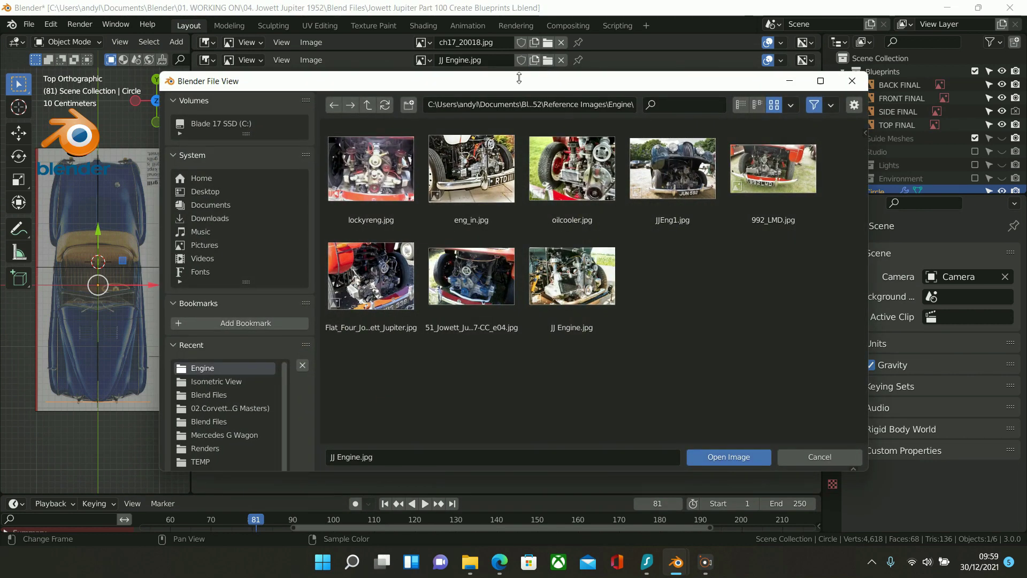
left_click(369, 106)
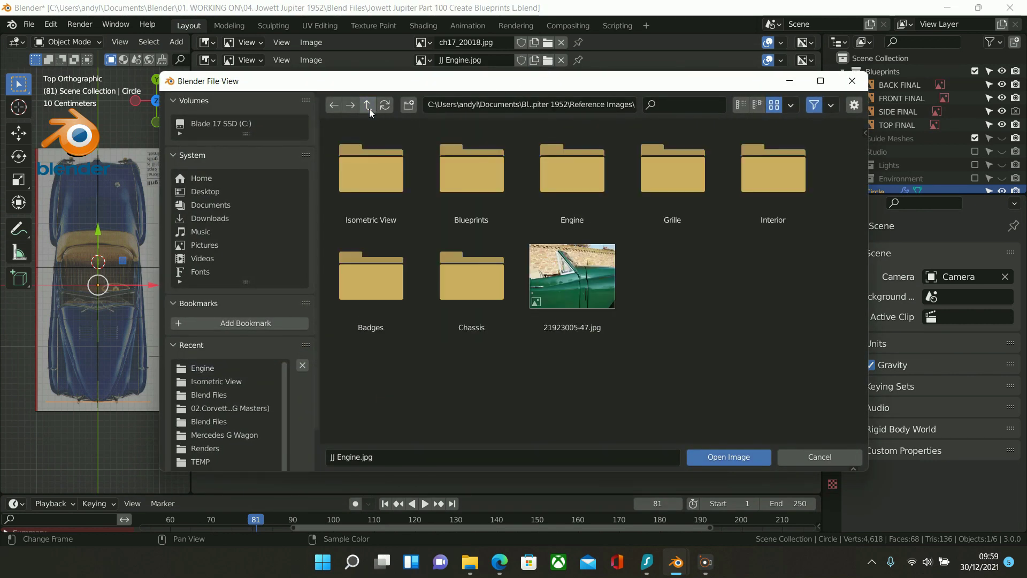
double_click(682, 169)
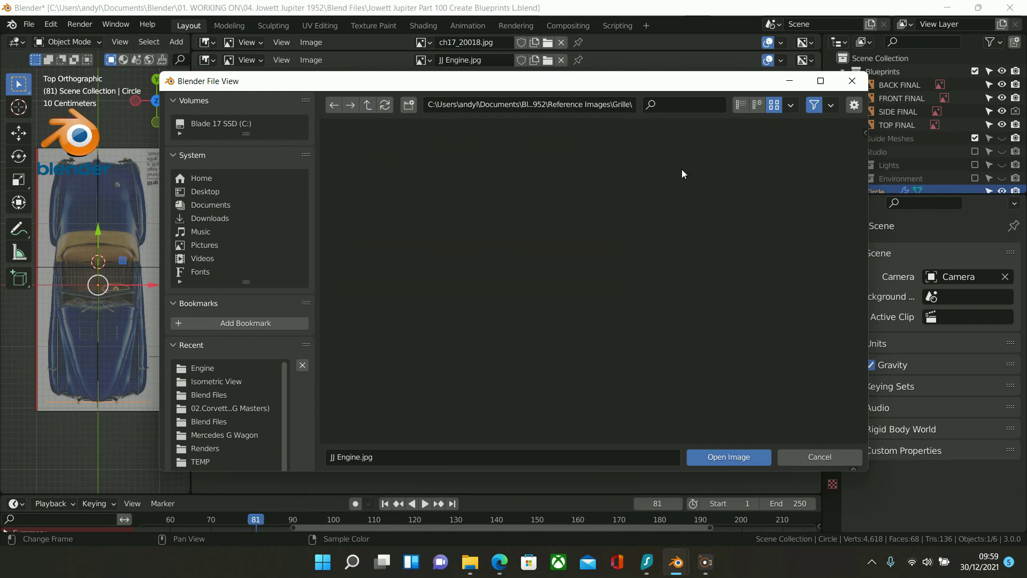
left_click(355, 164)
double_click(355, 165)
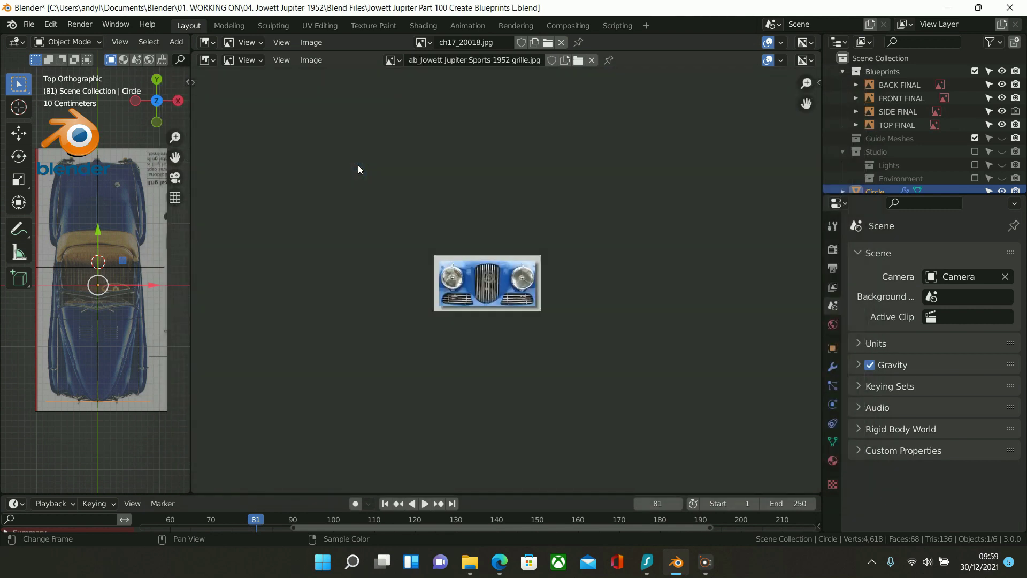
scroll(497, 268, "up", 6)
scroll(497, 269, "up", 2)
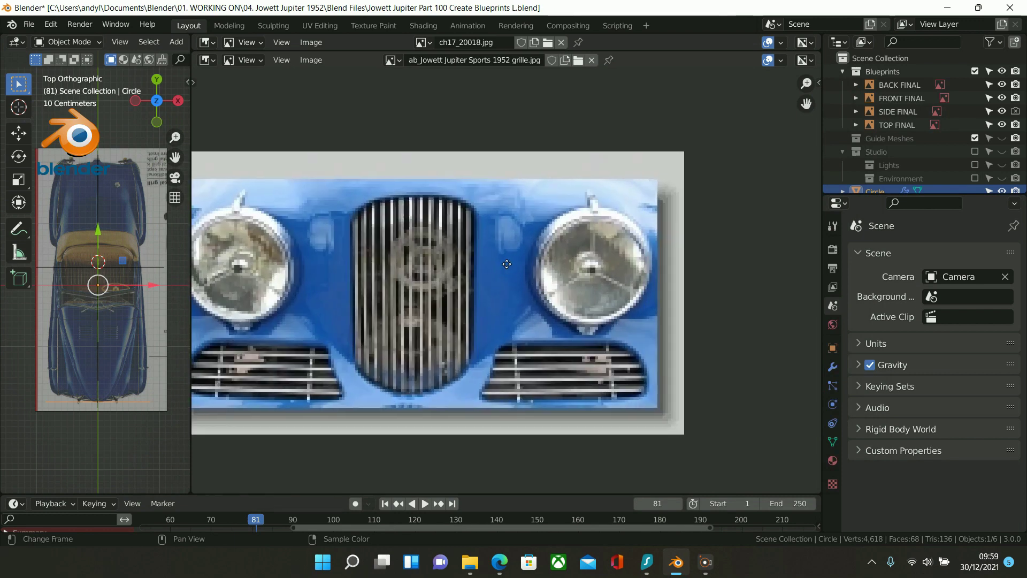
scroll(508, 268, "down", 2)
scroll(525, 268, "up", 2)
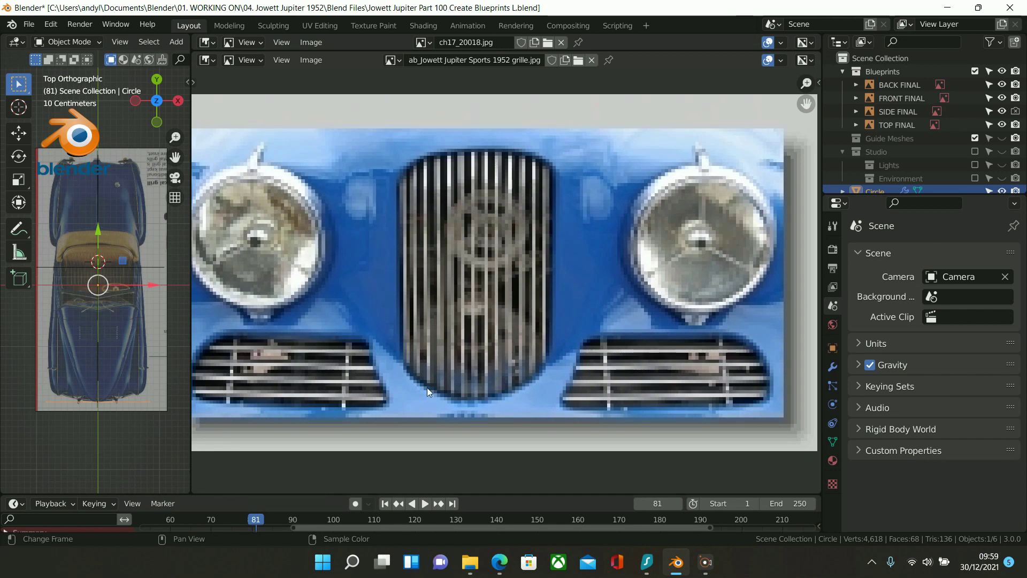
scroll(605, 333, "down", 1)
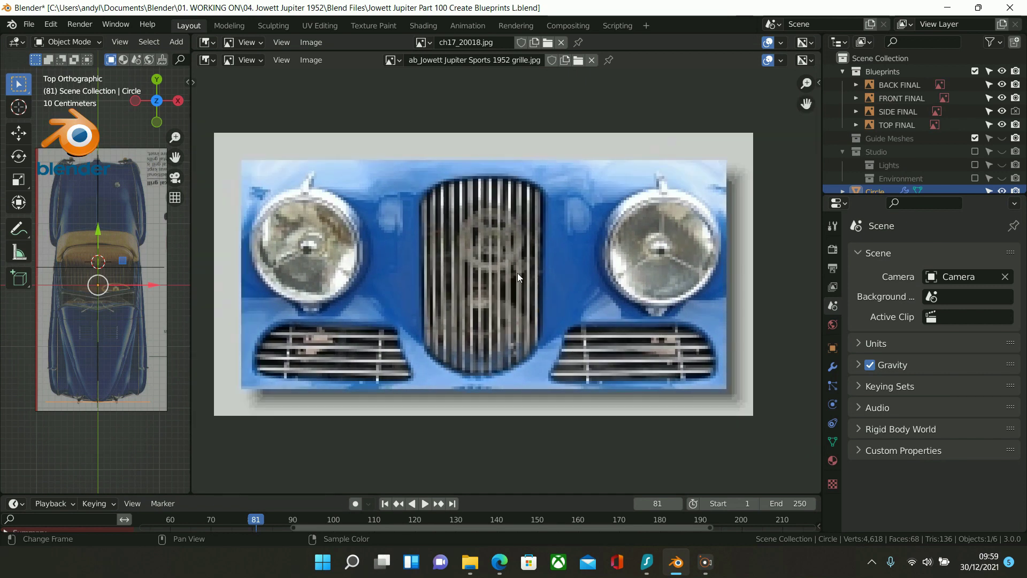
- Open sc dash2.jpg from the Interior reference folder in the large image editor and examine the whole dashboard
left_click(580, 60)
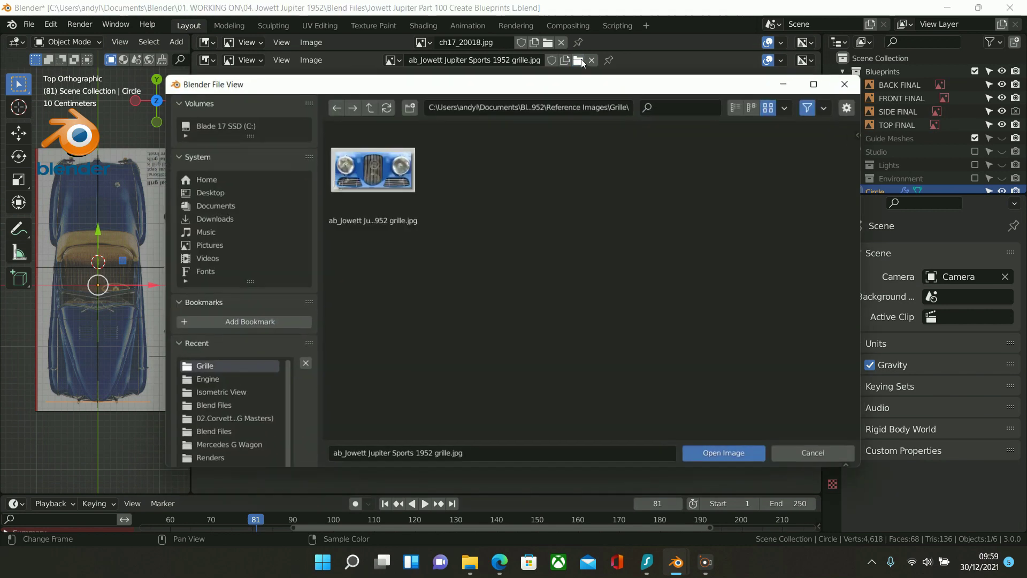
left_click(371, 106)
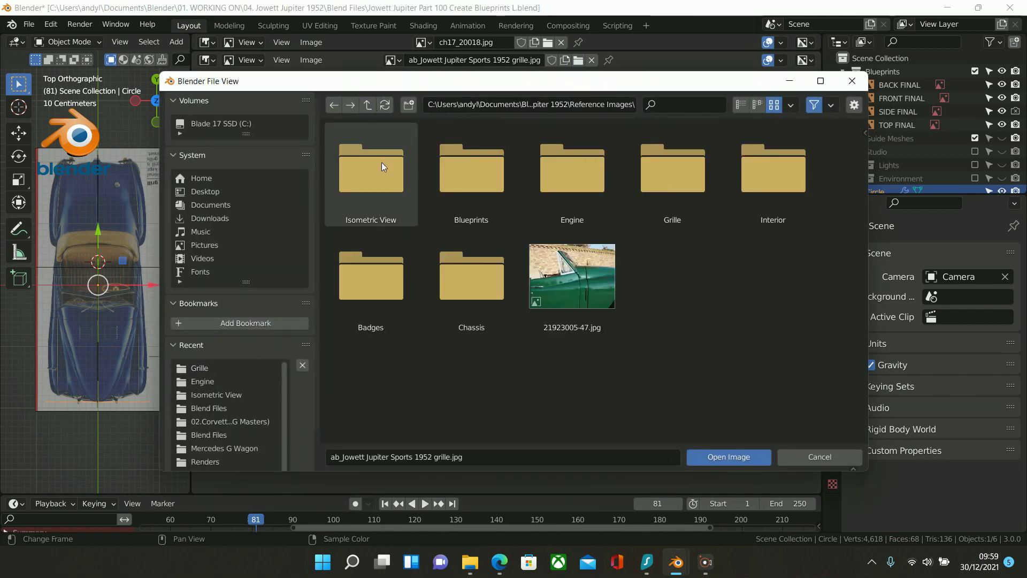
double_click(786, 169)
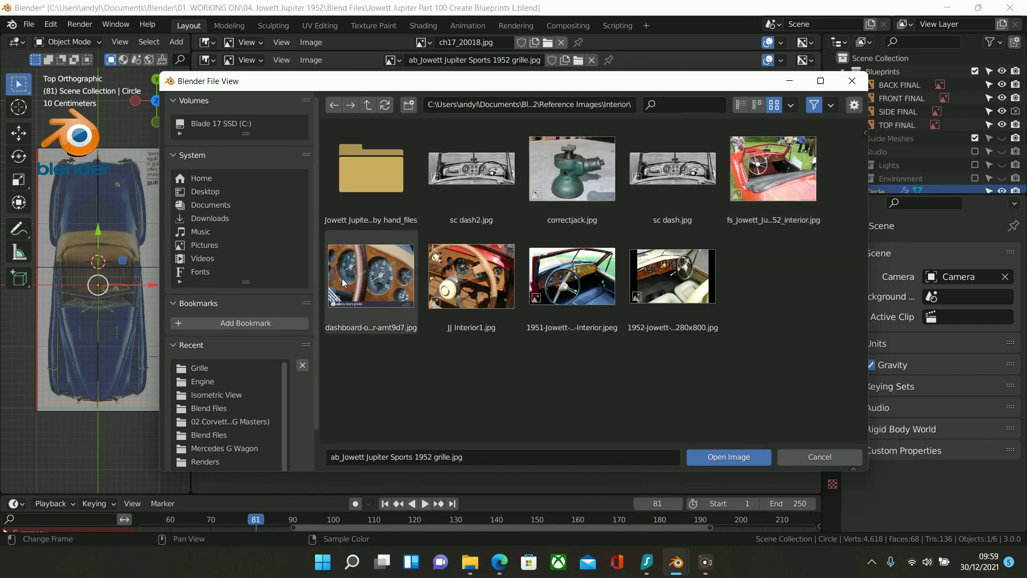
left_click(371, 275)
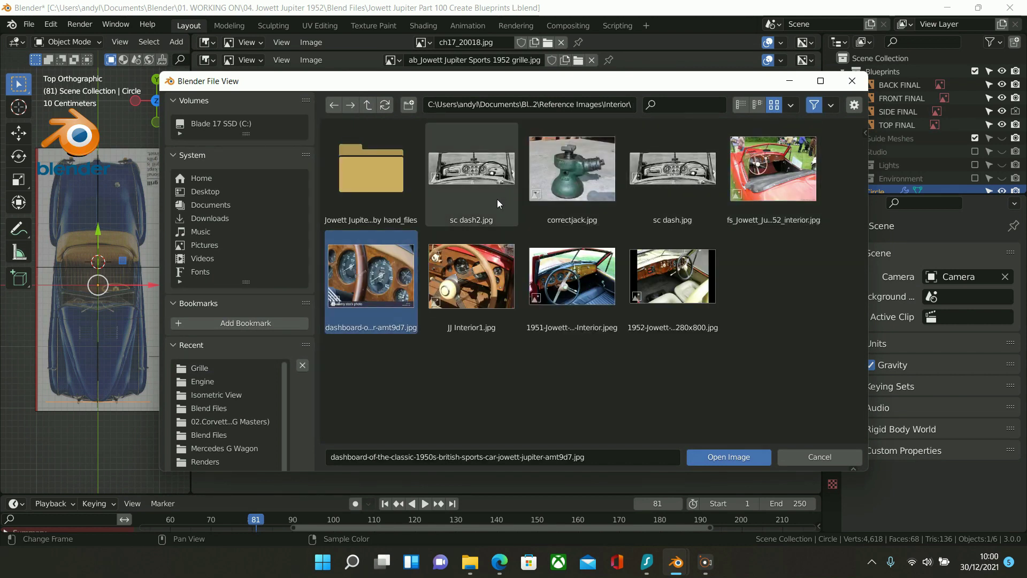
double_click(478, 172)
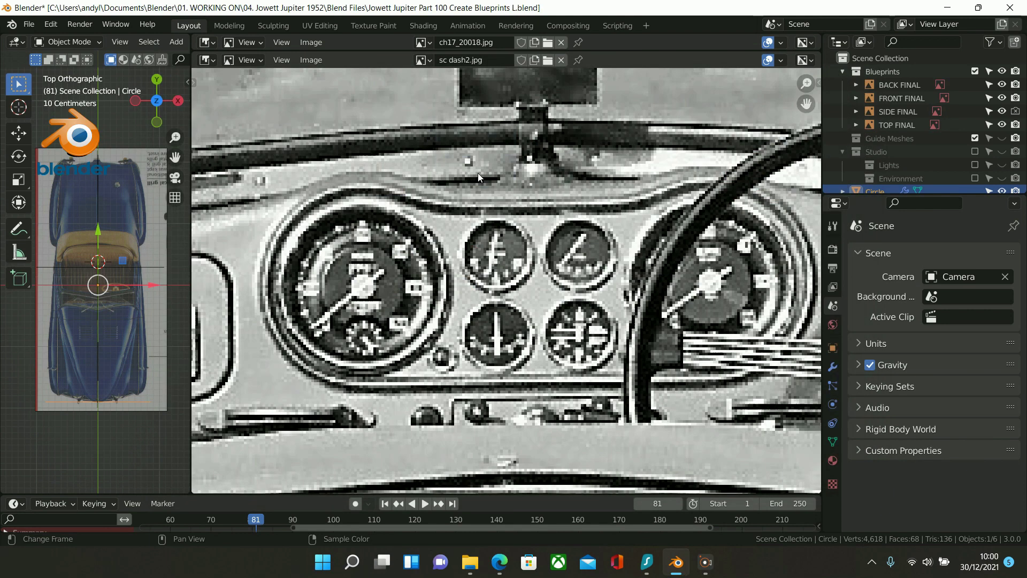
scroll(481, 206, "down", 9)
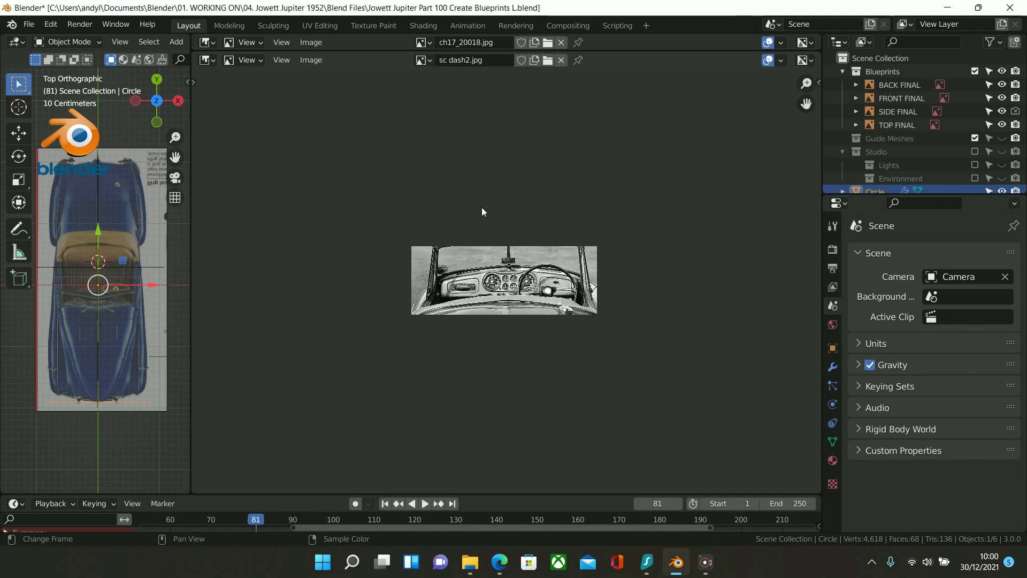
scroll(482, 207, "up", 2)
scroll(481, 207, "up", 3)
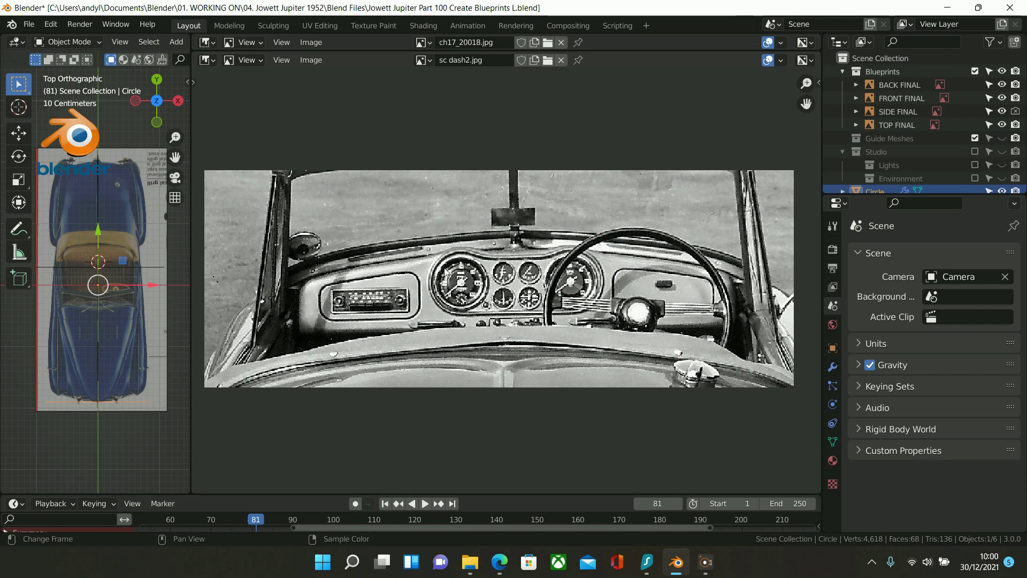
- View the reference photos correctjack.jpg and sc dash.jpg one after the other in the large image editor
left_click(548, 60)
double_click(542, 166)
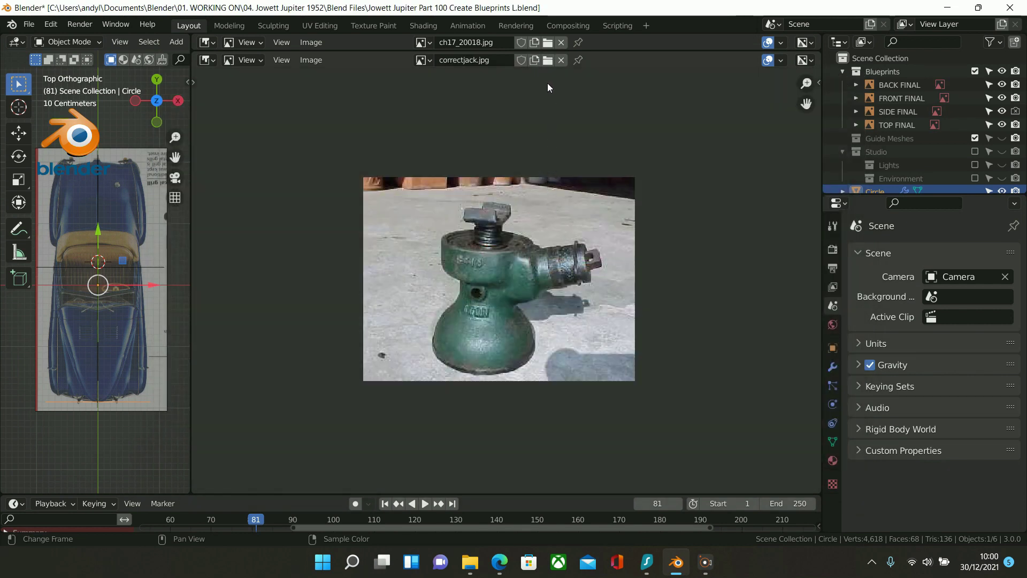
left_click(548, 60)
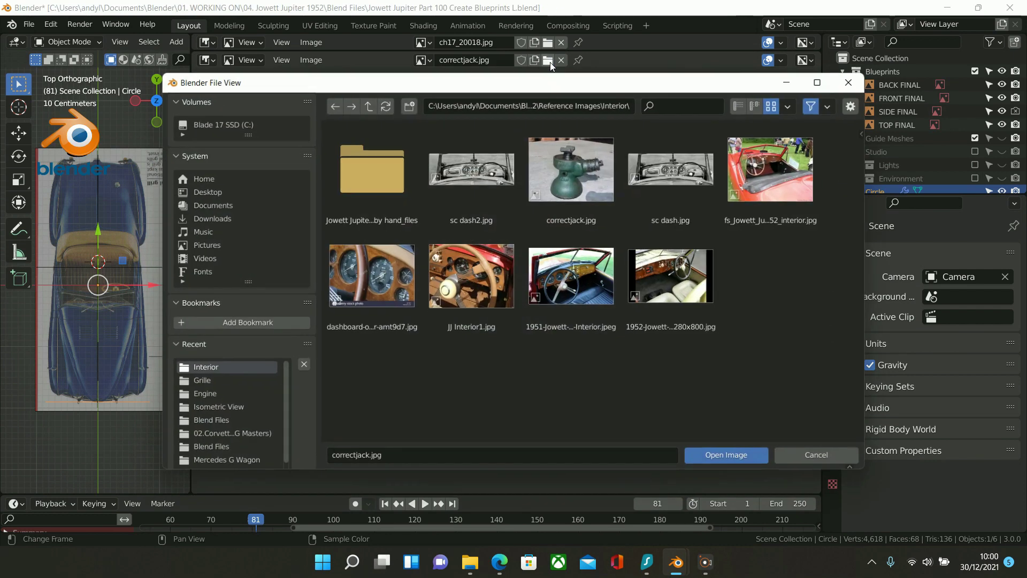
double_click(666, 169)
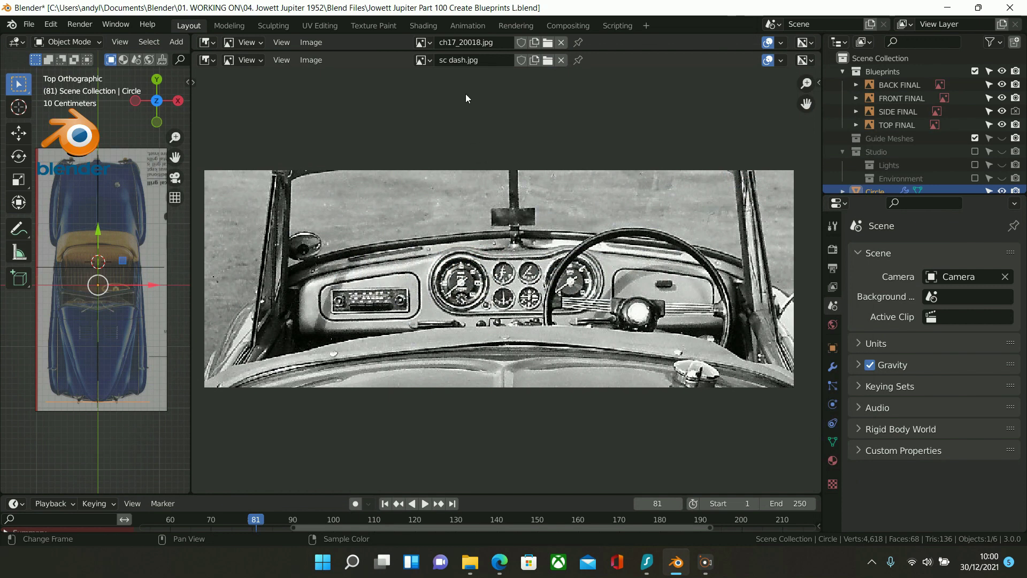
- Open fs_Jowett_Jupiter_Mk_I_1952_interior.jpg in the large image editor and examine the cockpit of the red car
left_click(547, 61)
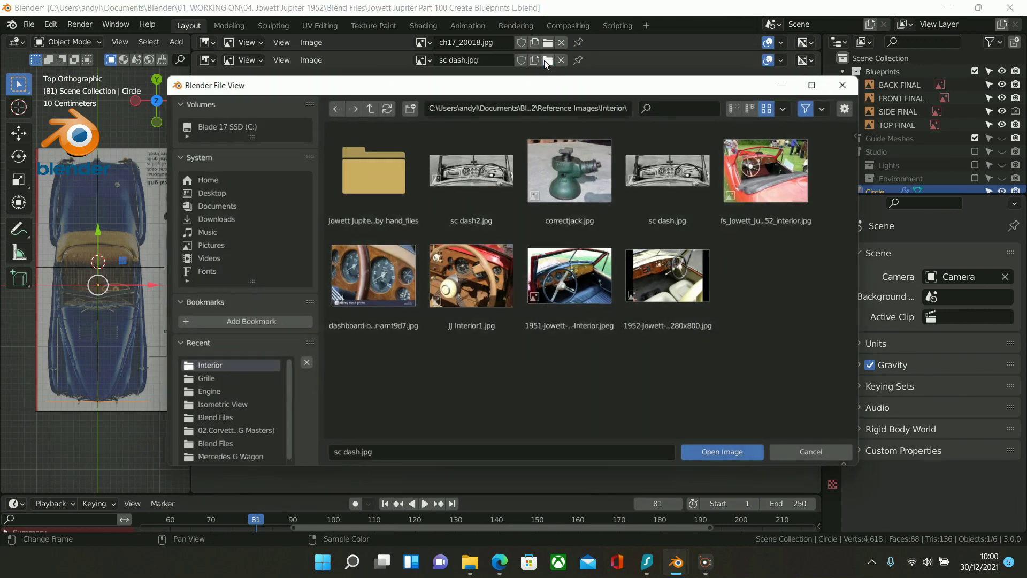
double_click(757, 181)
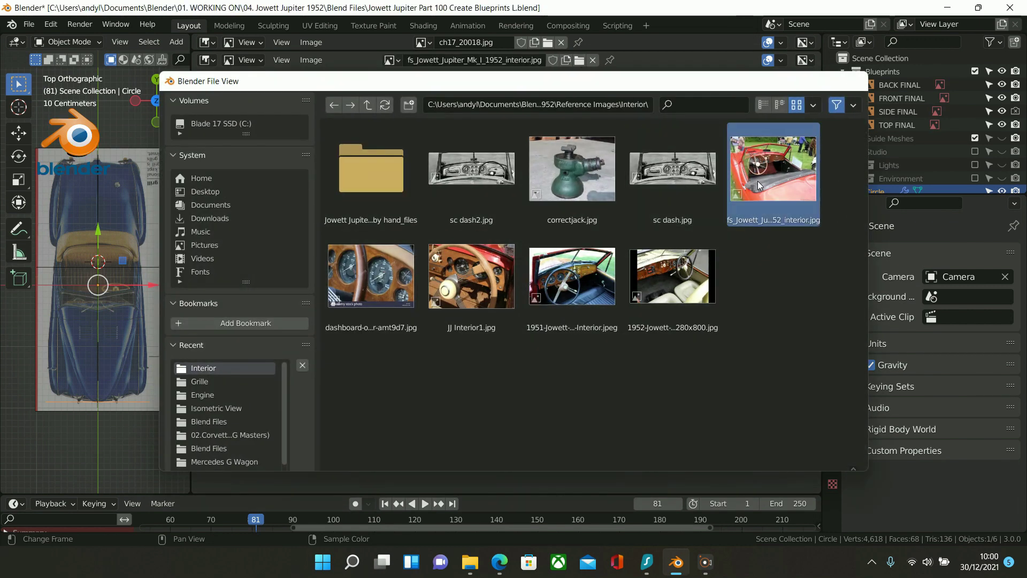
scroll(563, 250, "up", 1)
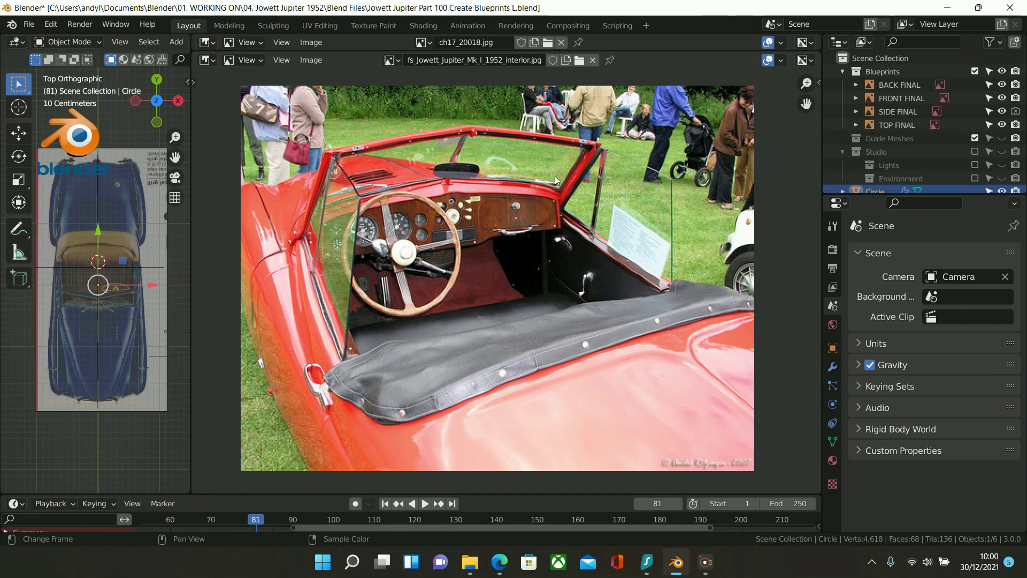
- Open the dashboard-of-the-classic-1950s-british-sports-car photo in the large image editor and examine all the gauges centred in view
left_click(579, 60)
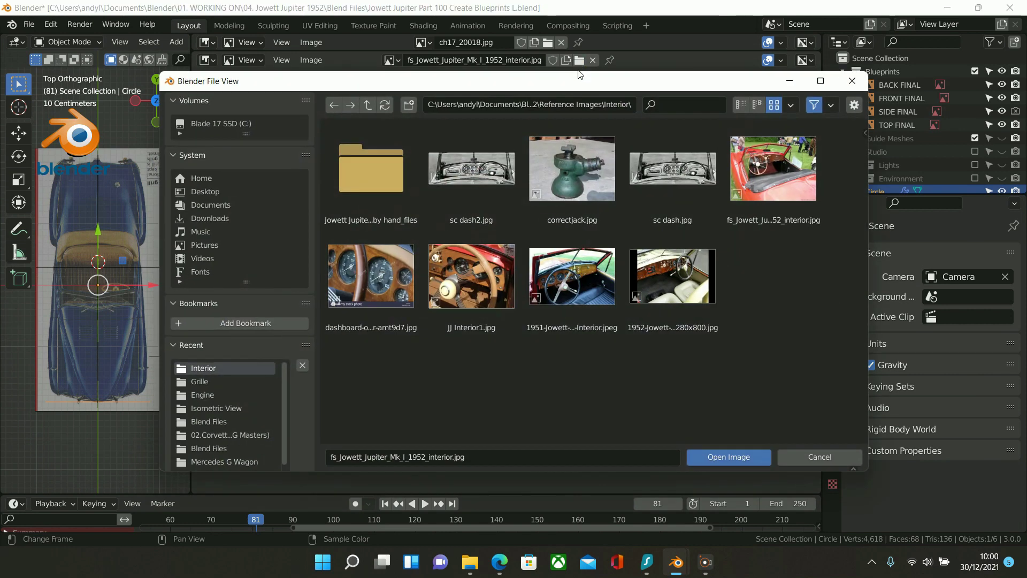
double_click(358, 268)
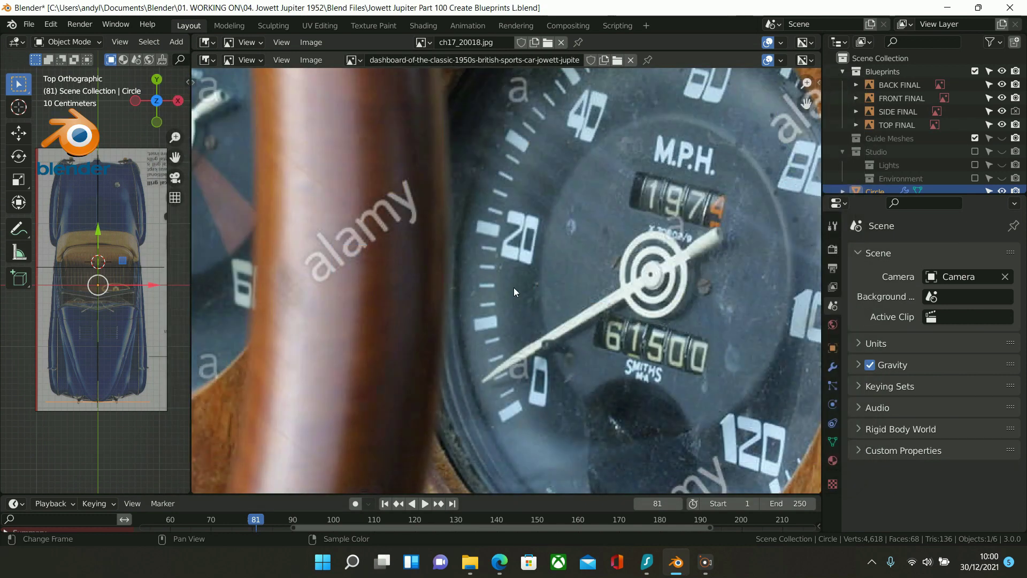
scroll(514, 288, "down", 3)
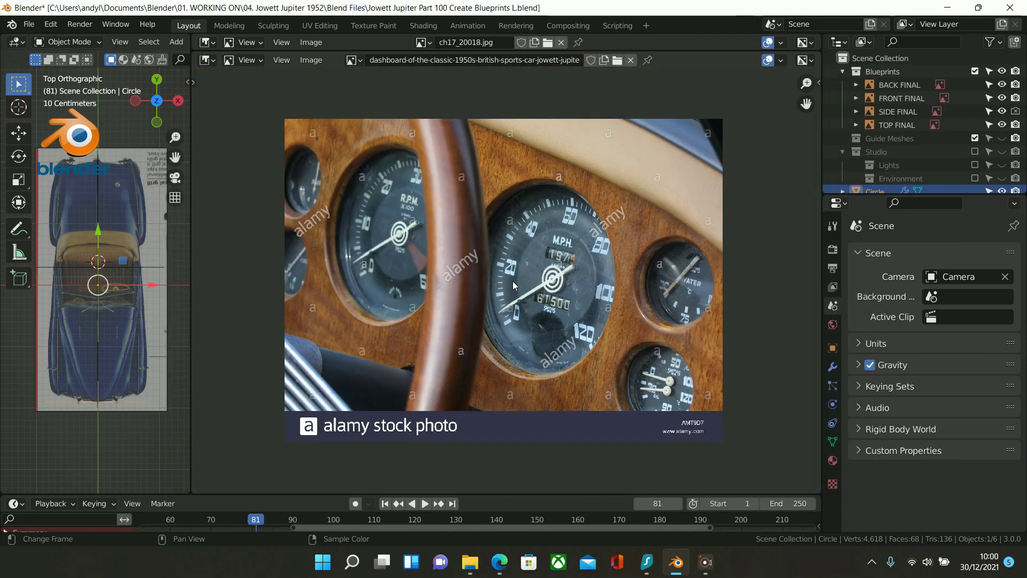
middle_click_drag(512, 282, 513, 308)
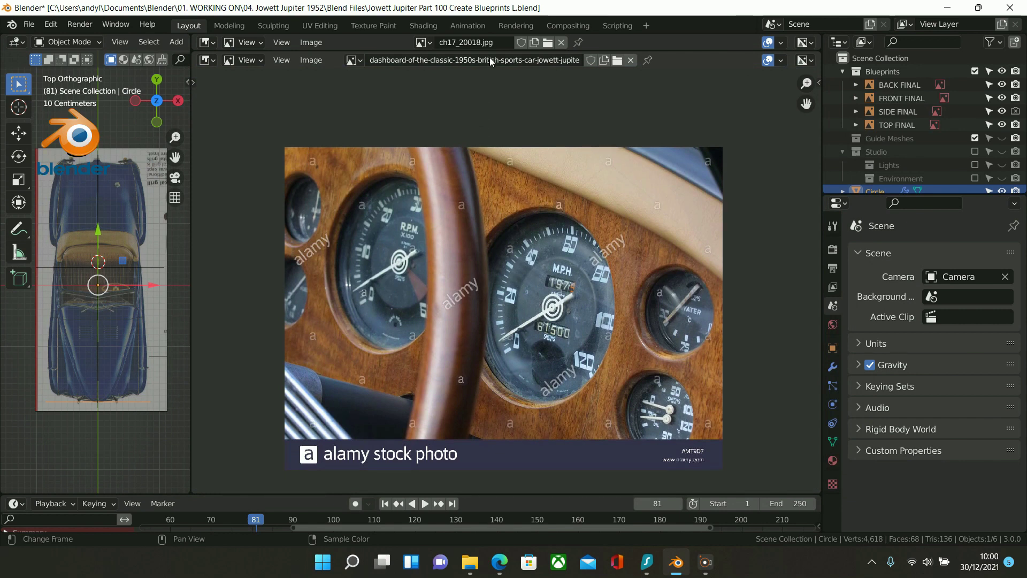
- Load JJ Interior1.jpg from the Interior folder into the collapsed image editor in place of ch17_20018.jpg
left_click(548, 42)
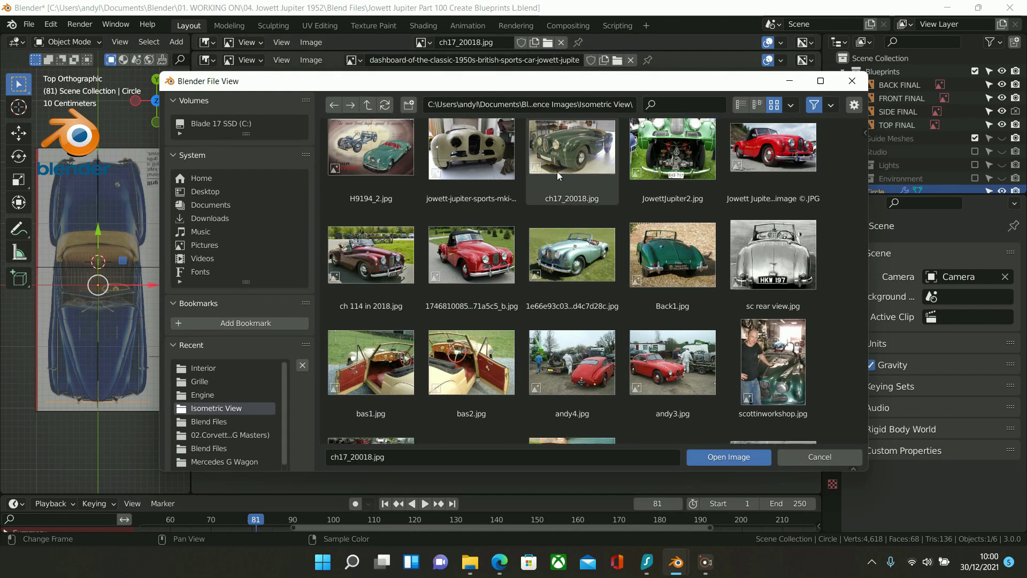
scroll(557, 171, "down", 2)
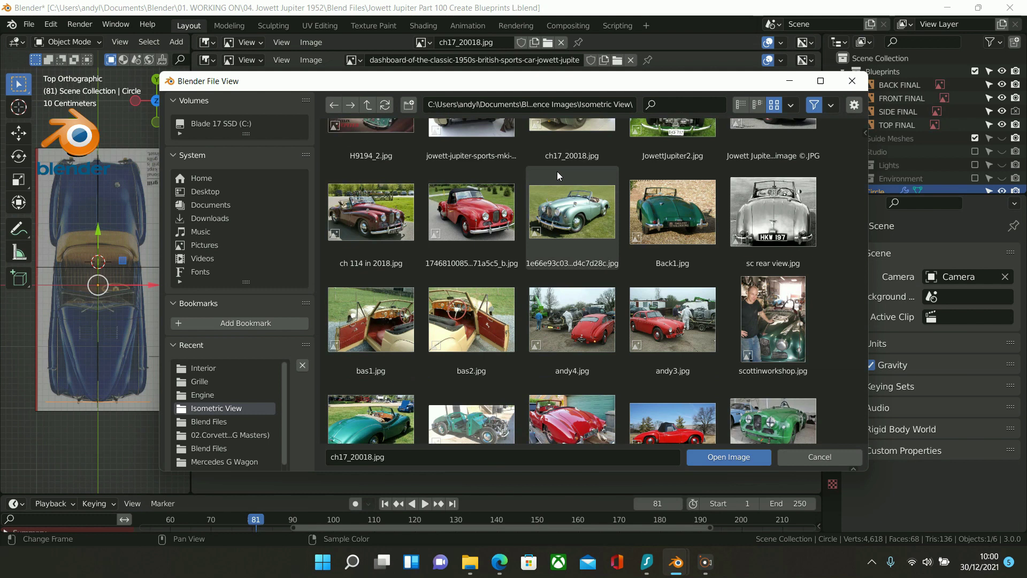
left_click(372, 112)
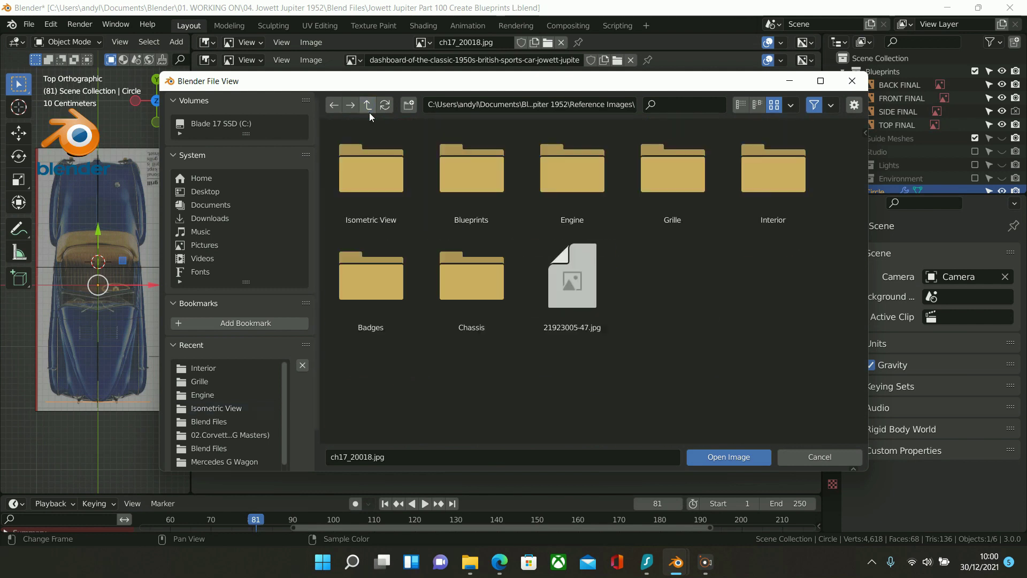
double_click(752, 179)
double_click(481, 260)
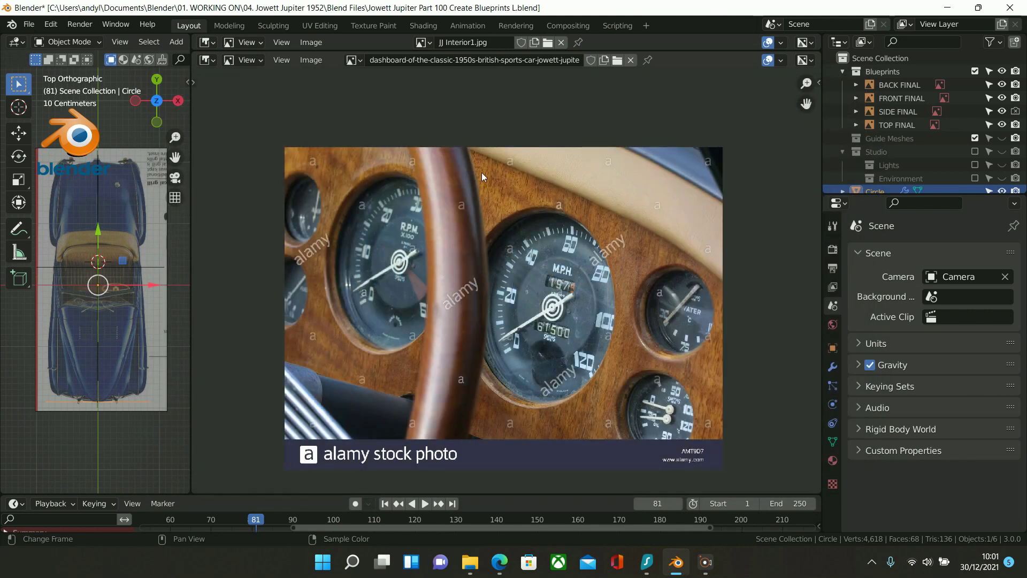
- Open JJ Interior1.jpg in the large image editor and examine the steering wheel and dashboard enlarged
left_click(618, 61)
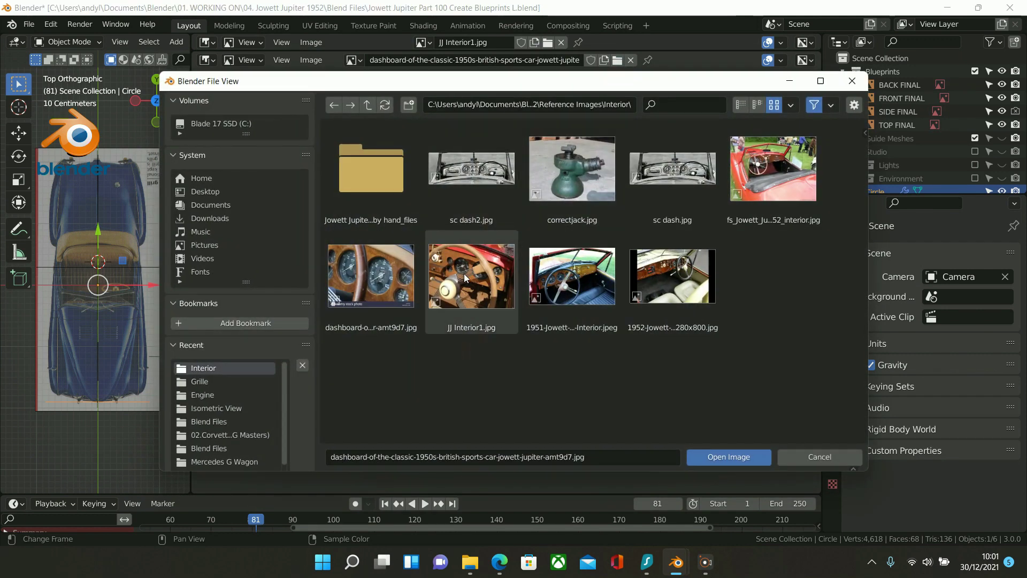
double_click(464, 274)
scroll(509, 299, "up", 3)
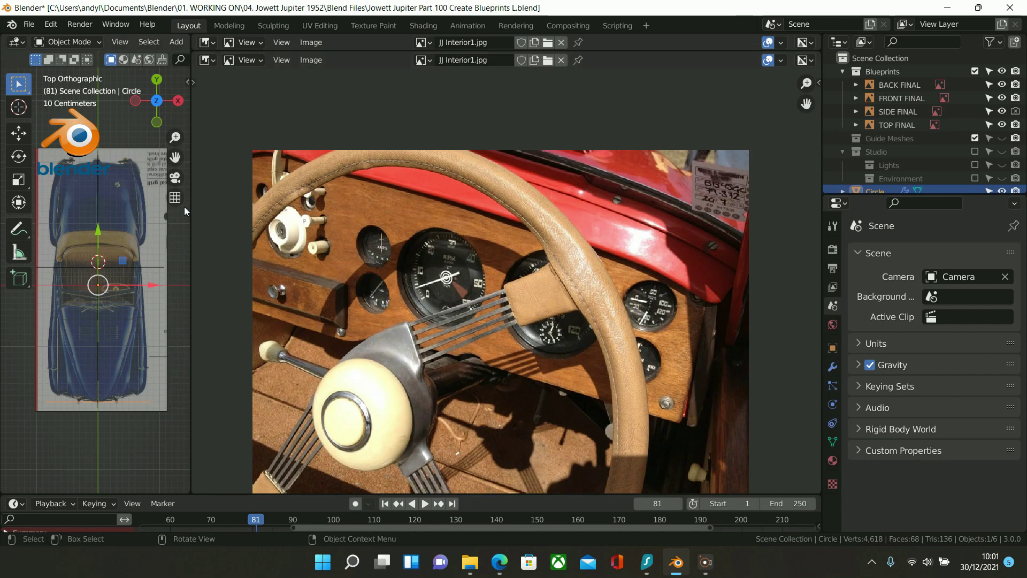
- View the interior photos 1951-Jowett-Jupiter-For-Sale-Interior.jpeg and 1952-Jowett-Jupiter-Interior-1-1280x800.jpg one after the other in the large image editor
left_click(547, 60)
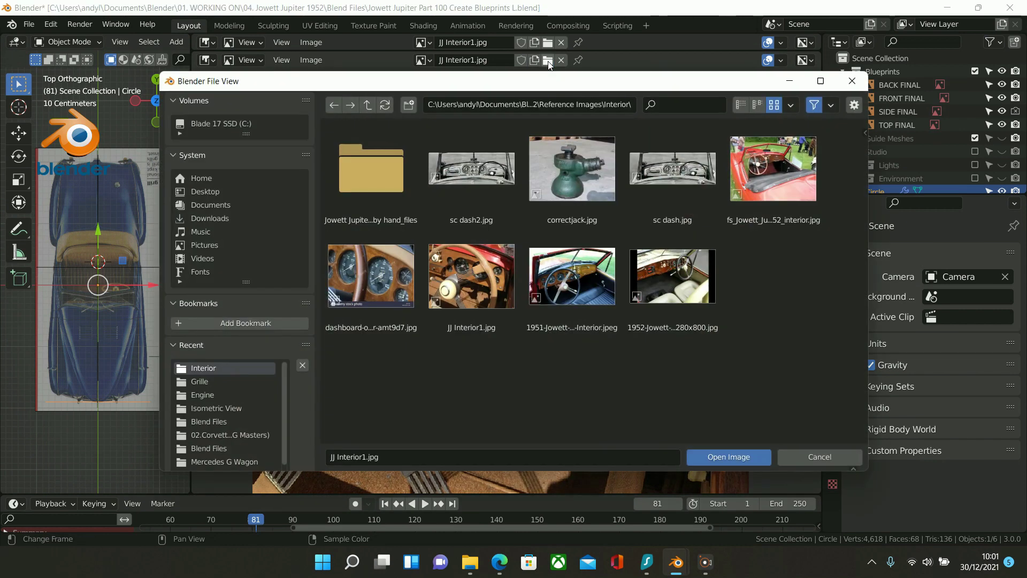
double_click(550, 262)
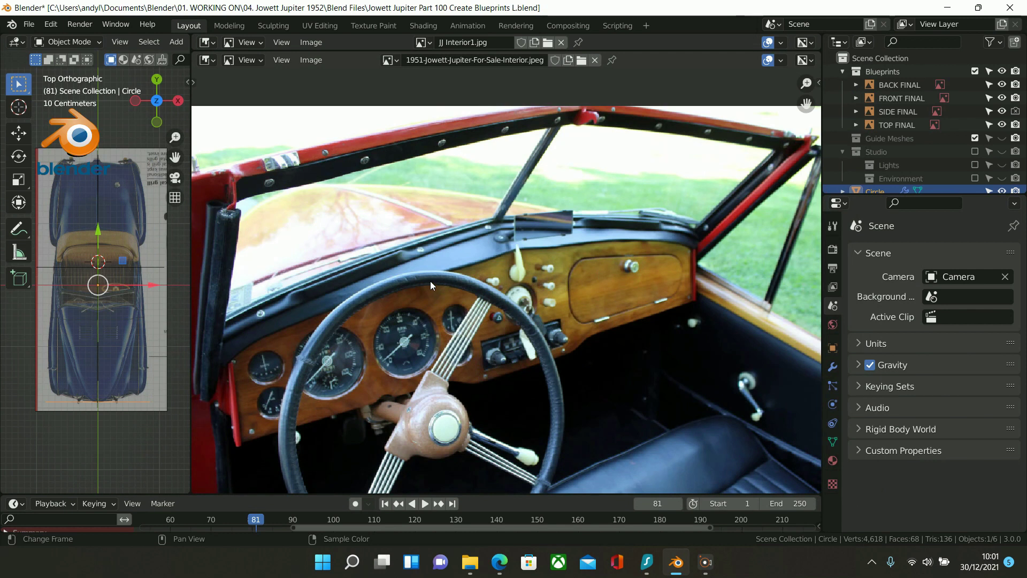
scroll(430, 281, "down", 1)
middle_click_drag(444, 297, 444, 247)
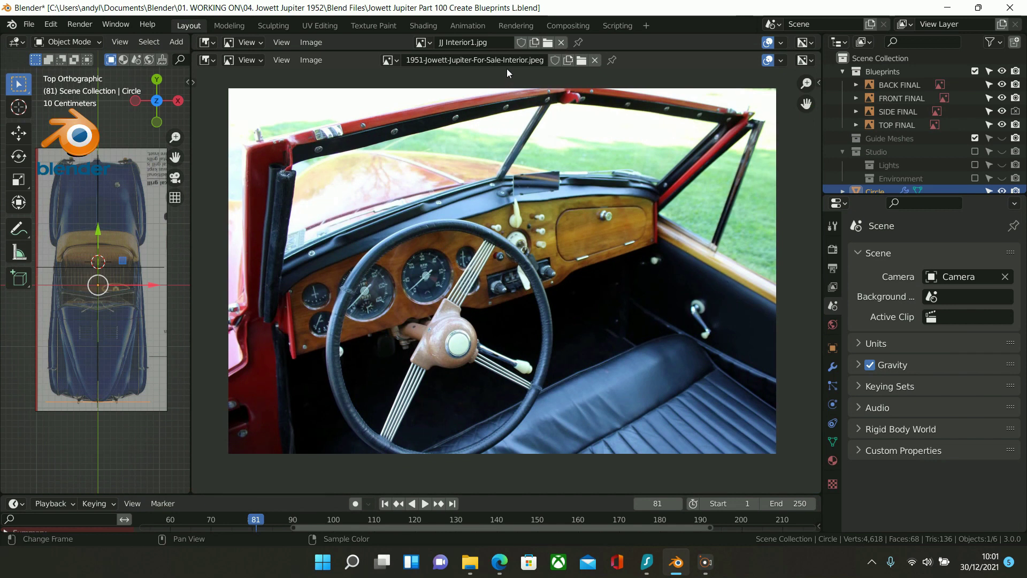
left_click(583, 60)
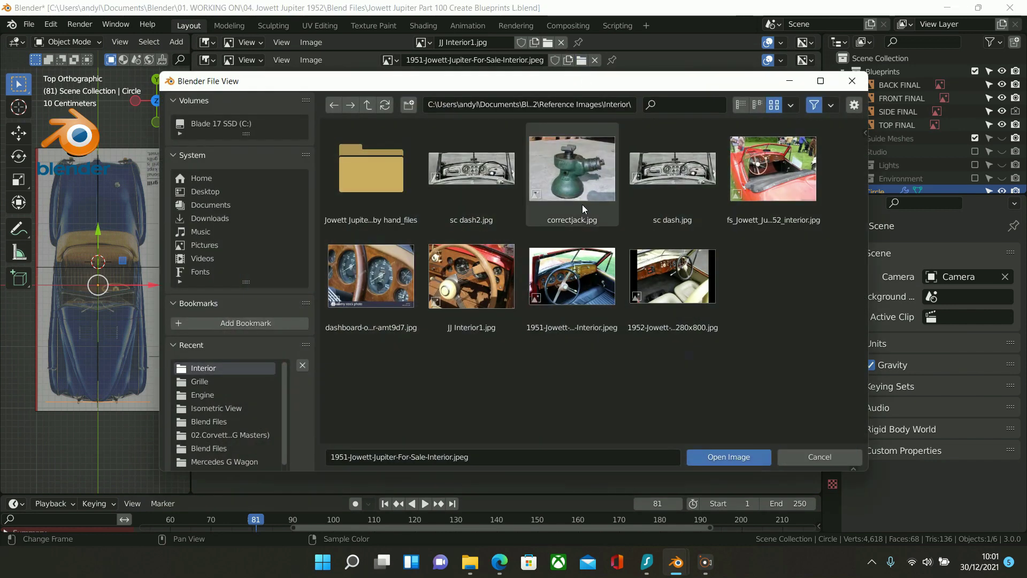
double_click(648, 271)
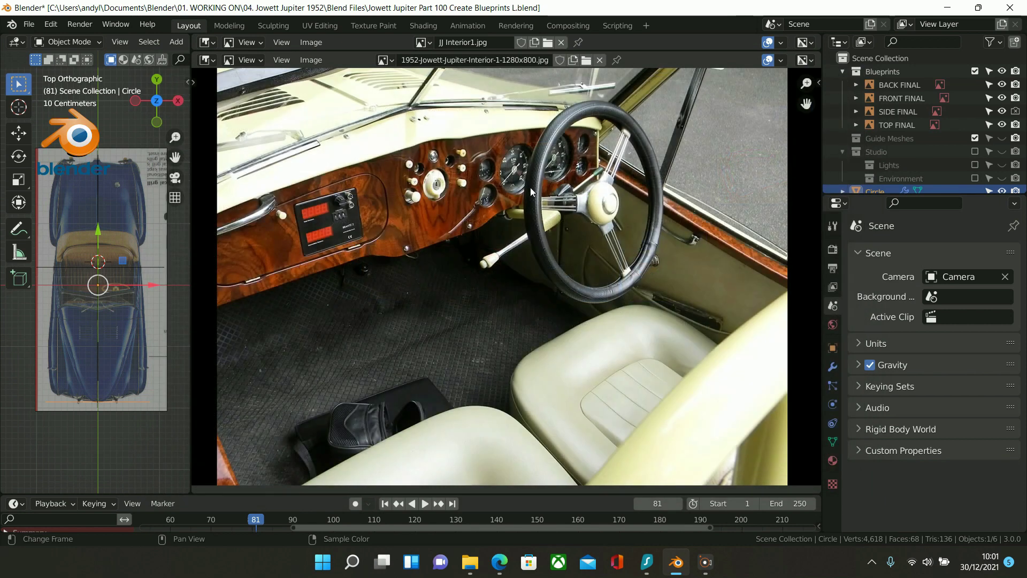
- Open aa_Jowett Jupiter Sports 1952 badge.jpg from the Badges folder in the large image editor and examine the badge enlarged
left_click(587, 62)
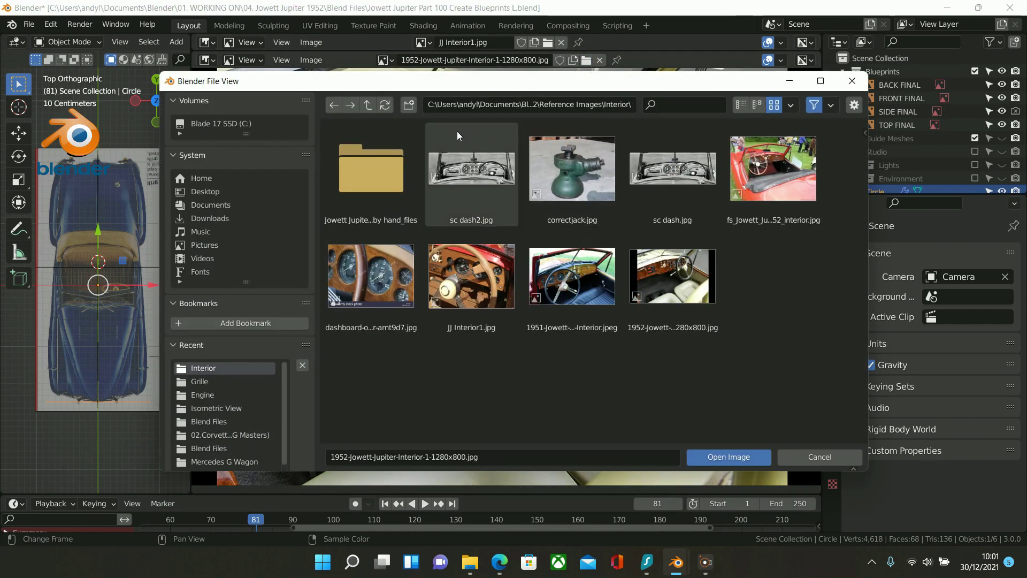
left_click(369, 107)
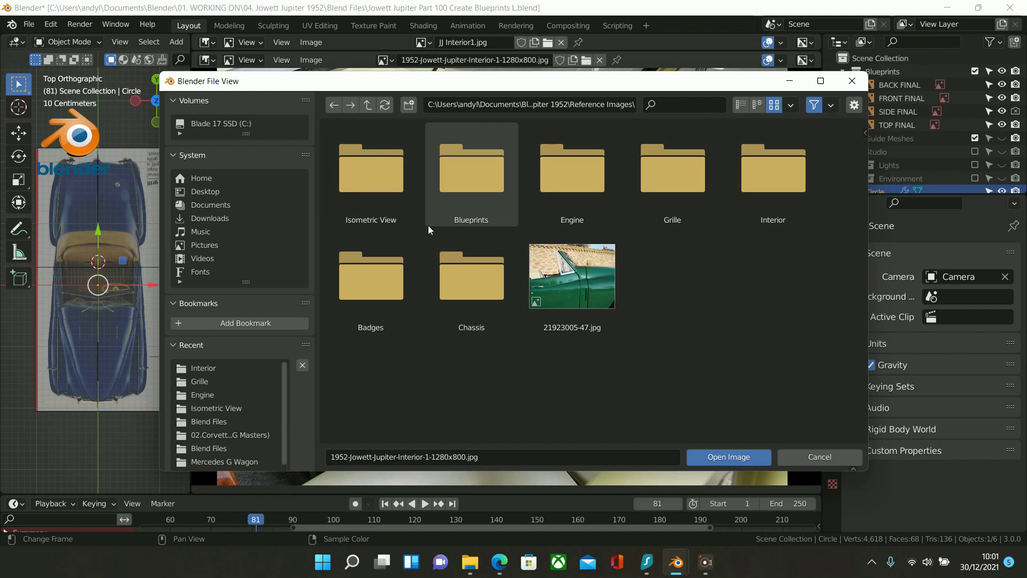
double_click(371, 291)
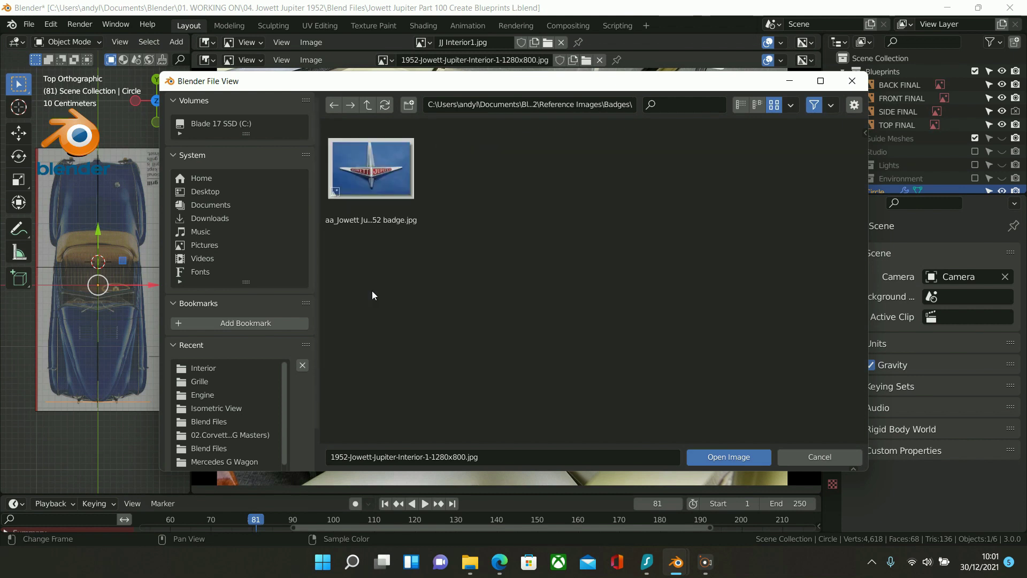
left_click(356, 171)
double_click(356, 171)
scroll(506, 275, "up", 5)
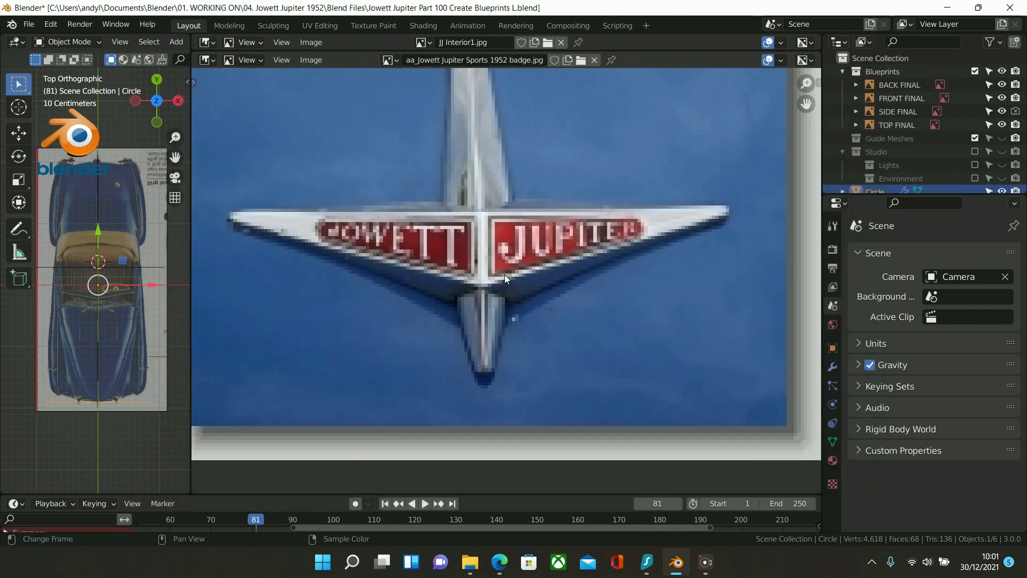
scroll(503, 274, "down", 2)
middle_click_drag(506, 281, 549, 320)
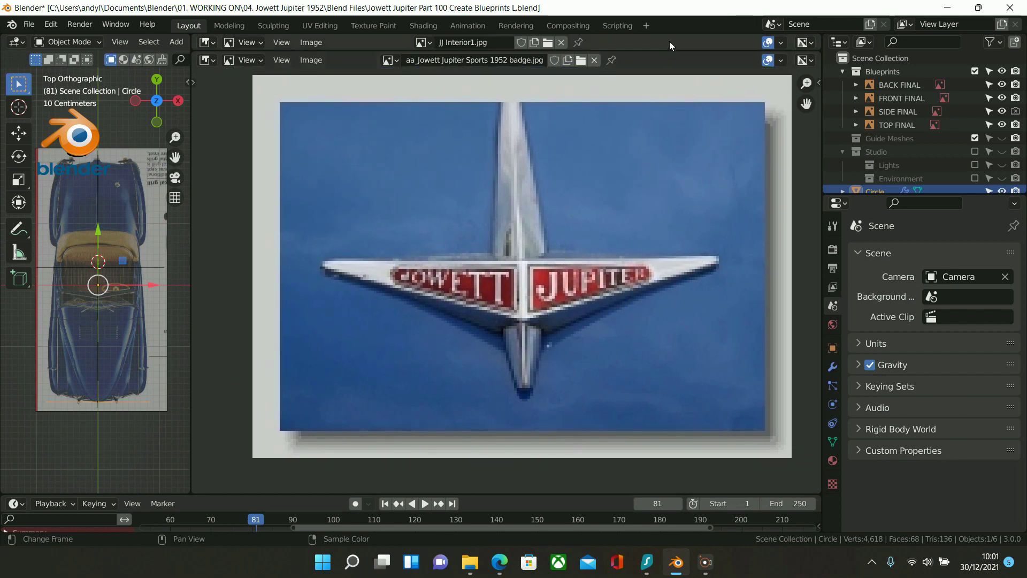
- Open img_2112.jpg from the Chassis folder in the large image editor and examine the whole chassis photo
left_click(581, 62)
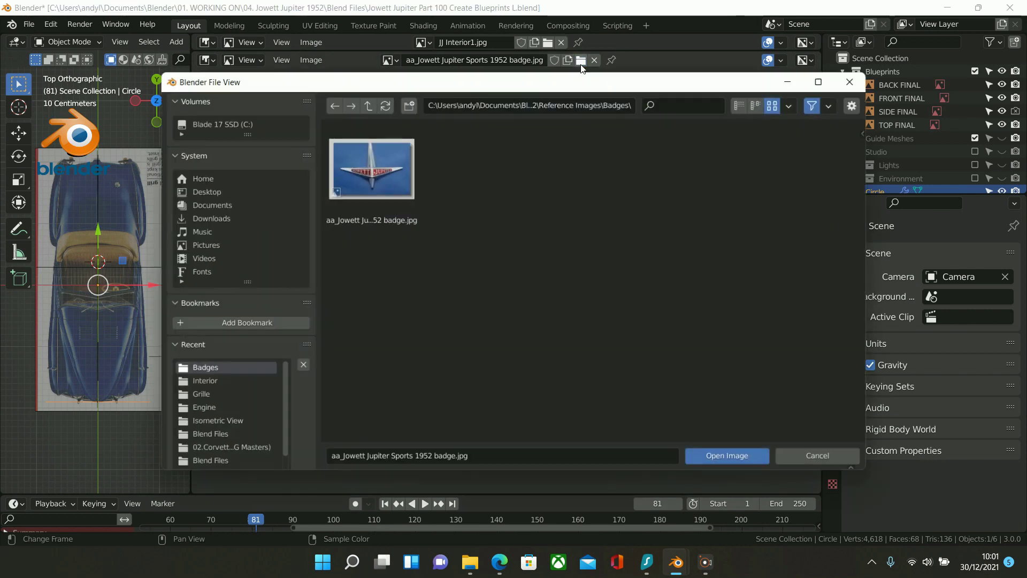
left_click(368, 106)
double_click(455, 272)
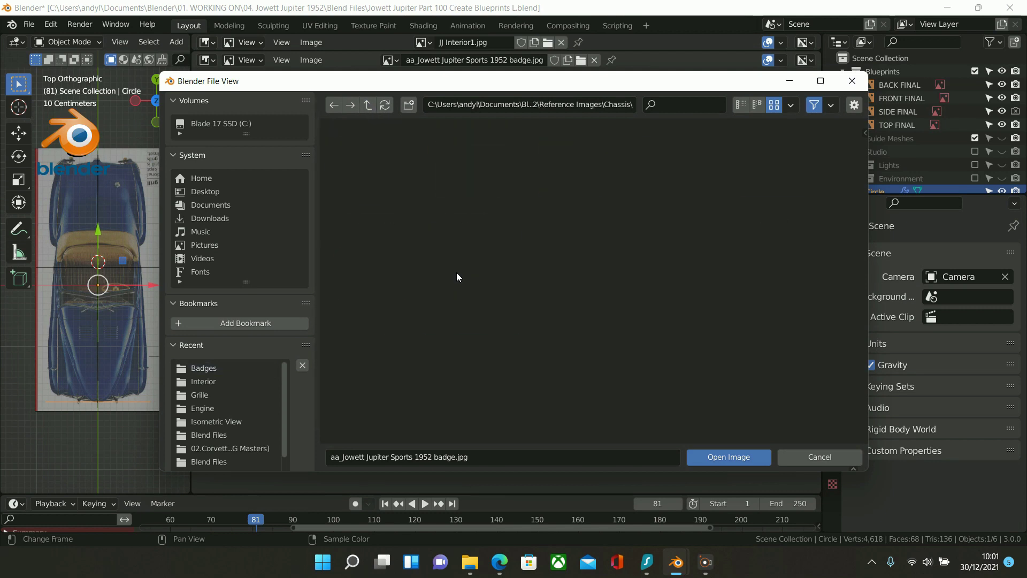
double_click(376, 182)
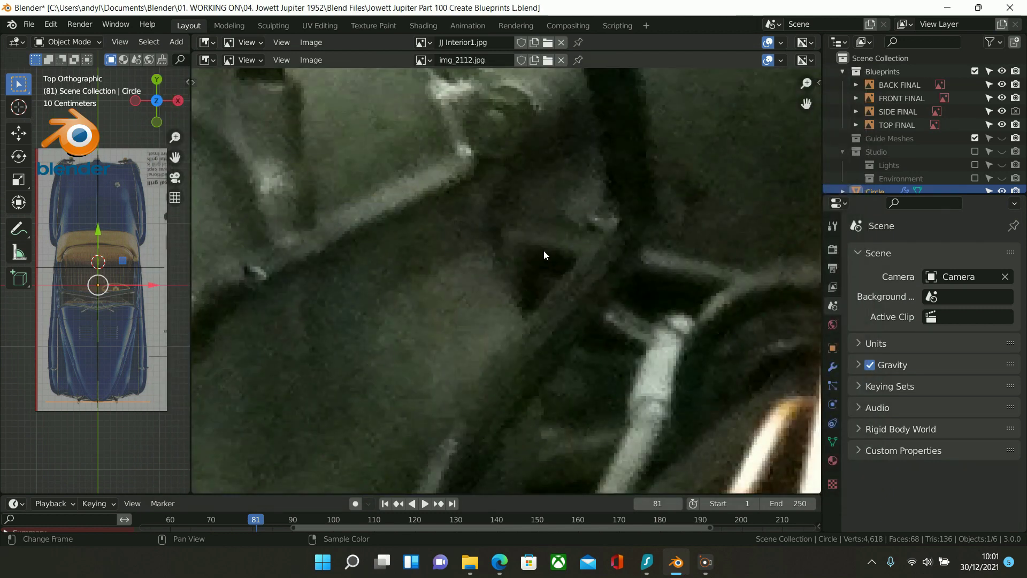
scroll(543, 264, "down", 6)
scroll(541, 259, "down", 2)
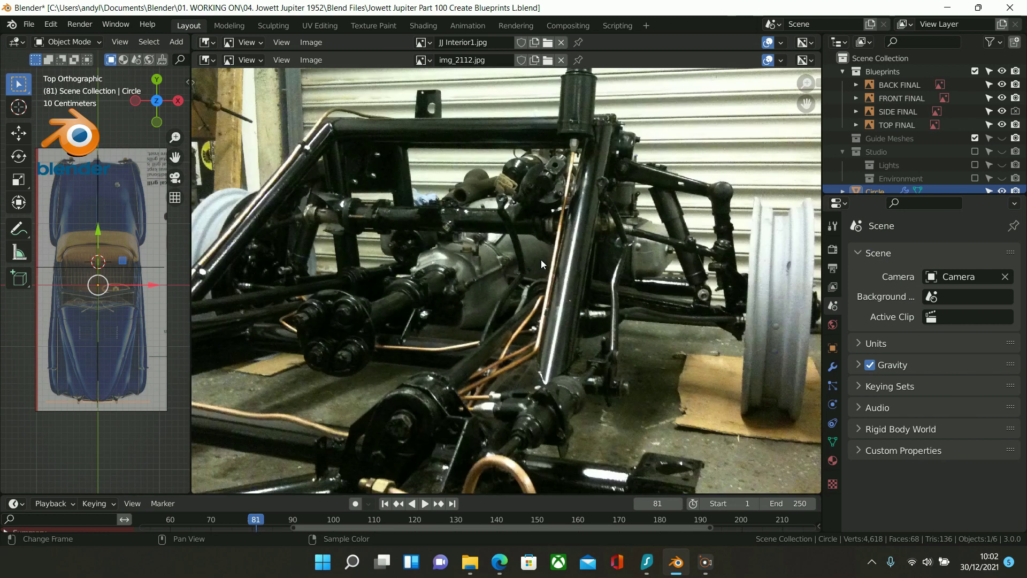
scroll(529, 259, "up", 3)
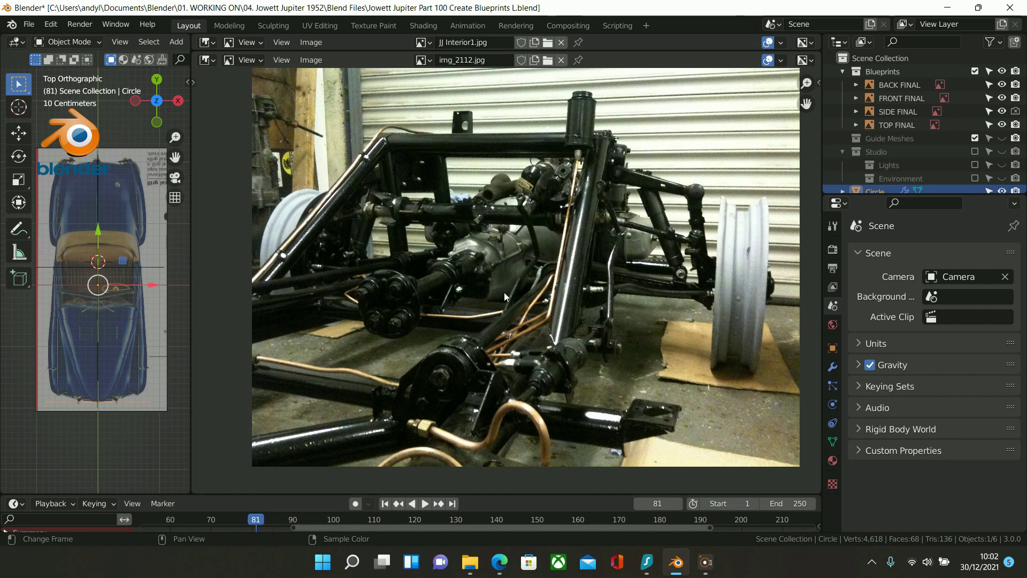
- Open JJ chassis.jpg in the large image editor and examine the frame, engine and wheels enlarged
left_click(547, 60)
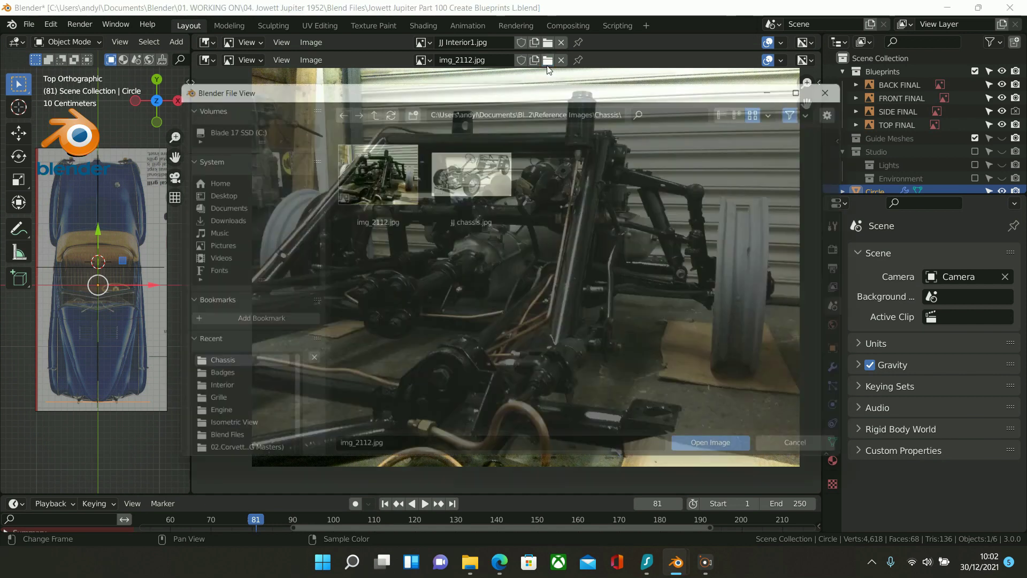
left_click(475, 178)
double_click(475, 176)
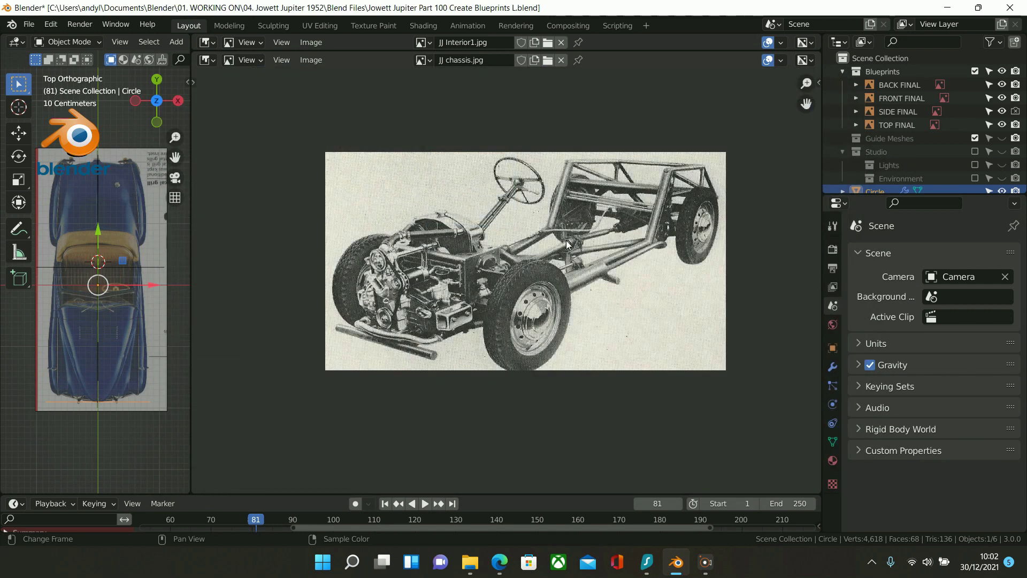
scroll(569, 240, "up", 1)
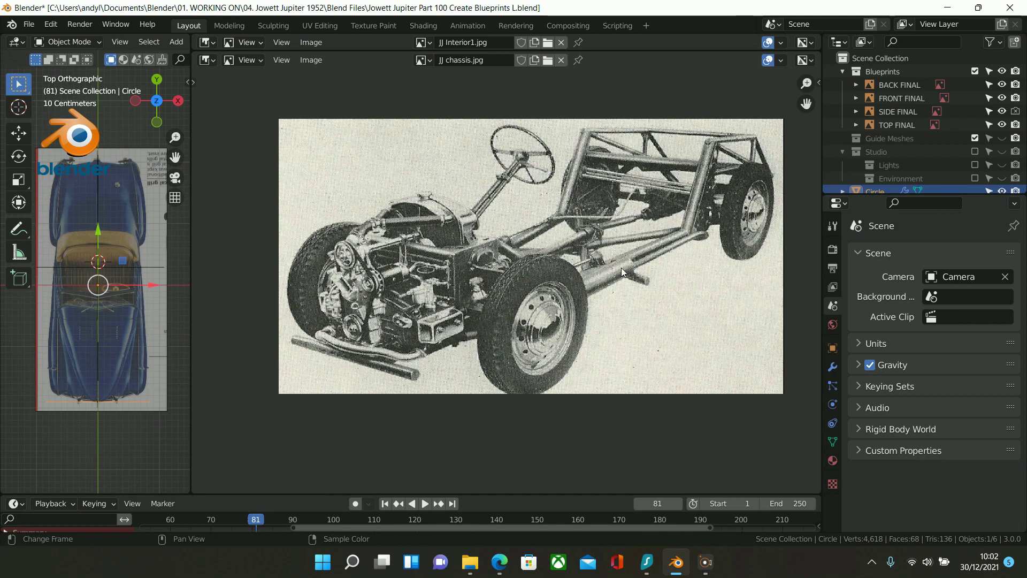
scroll(621, 267, "up", 1)
middle_click_drag(606, 280, 574, 297)
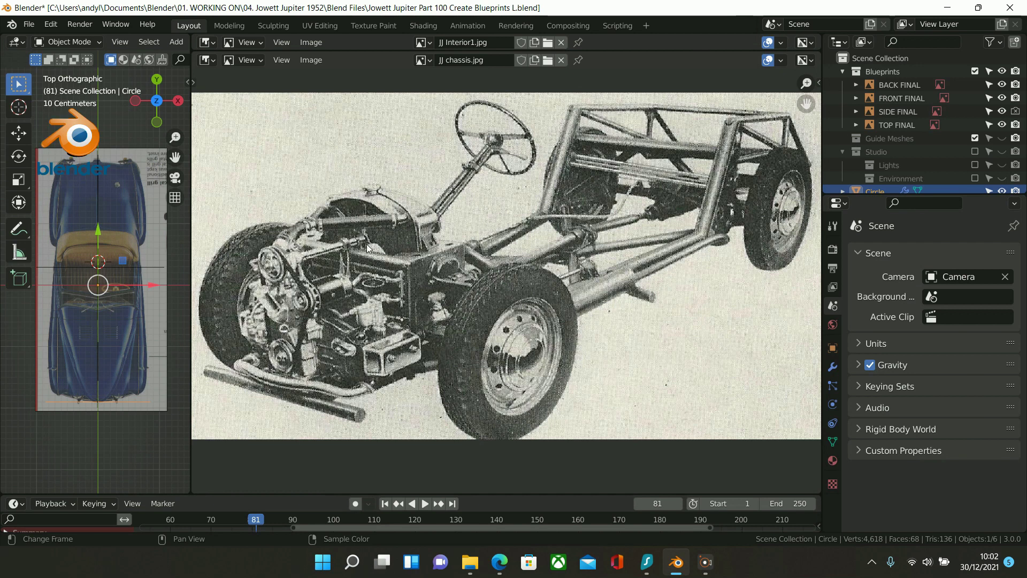
scroll(393, 212, "down", 1)
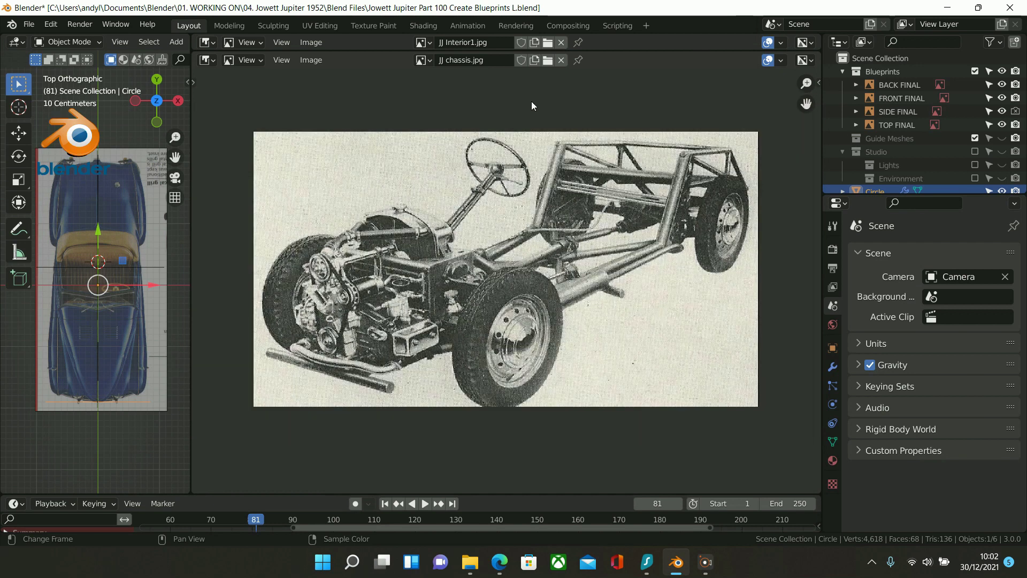
- Open JowettJupiter5054.jpg from the Blueprints folder in the large image editor and examine the red car's views fitted to the editor
left_click(548, 60)
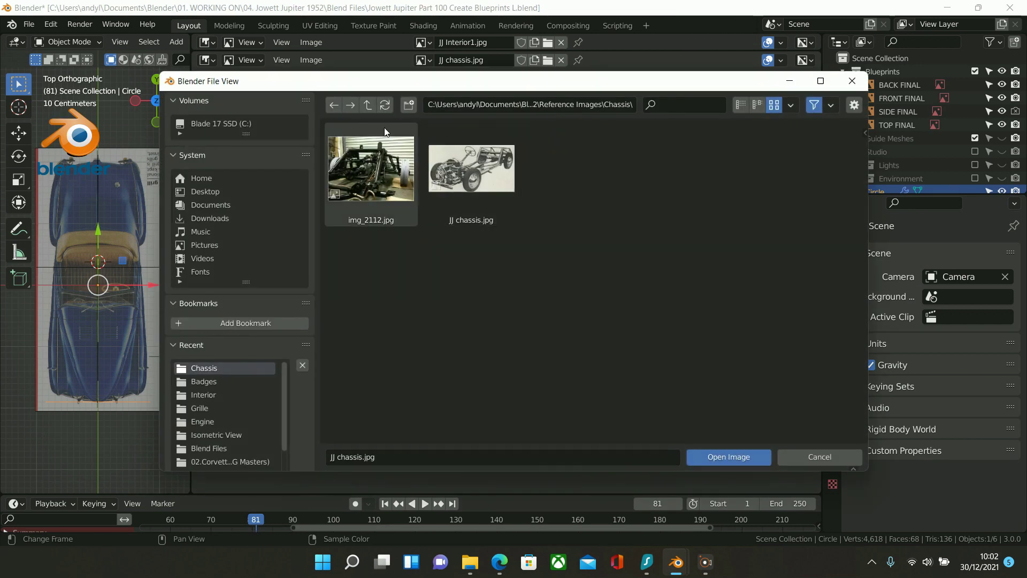
left_click(368, 105)
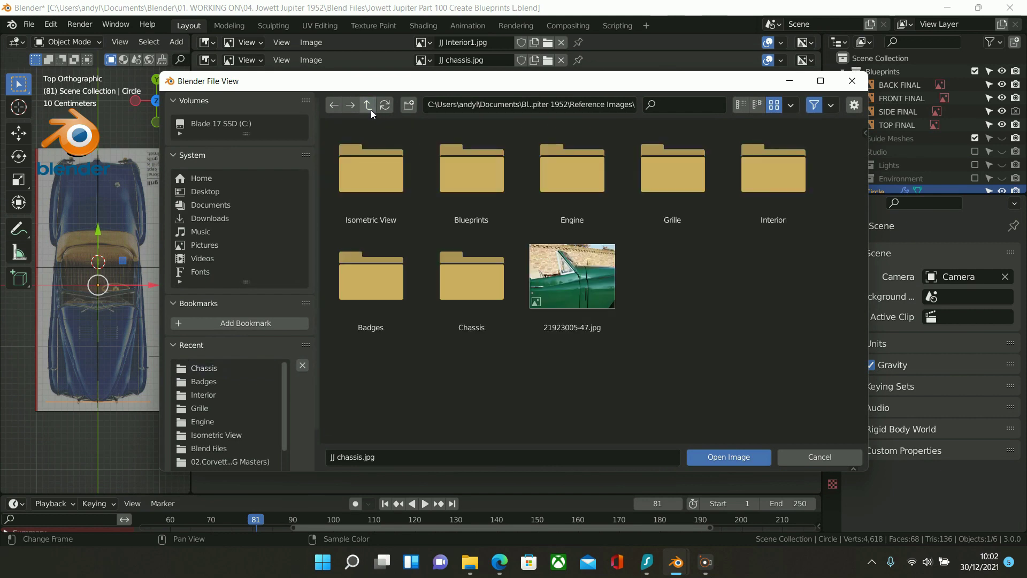
double_click(459, 174)
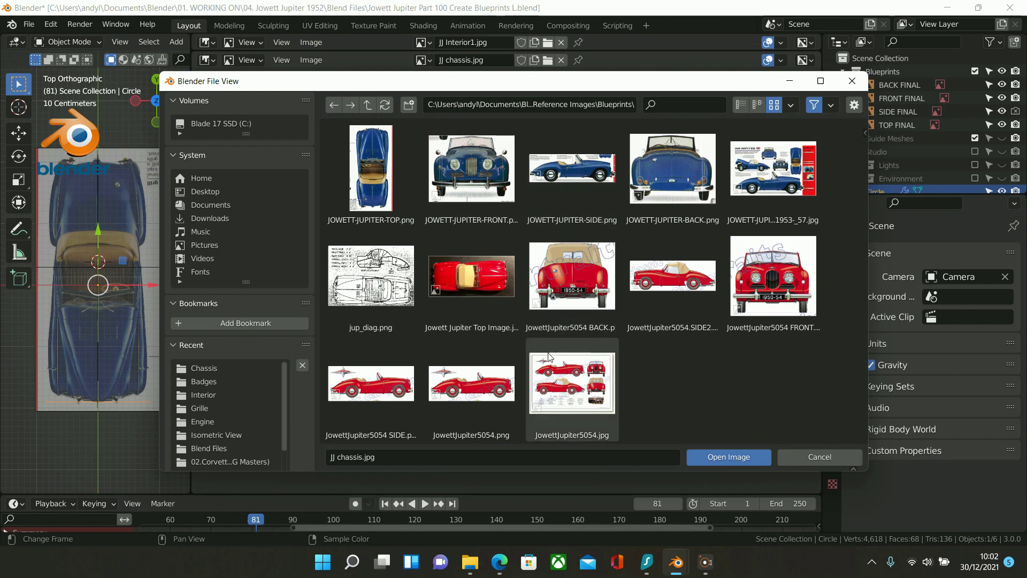
double_click(572, 394)
scroll(561, 321, "up", 2)
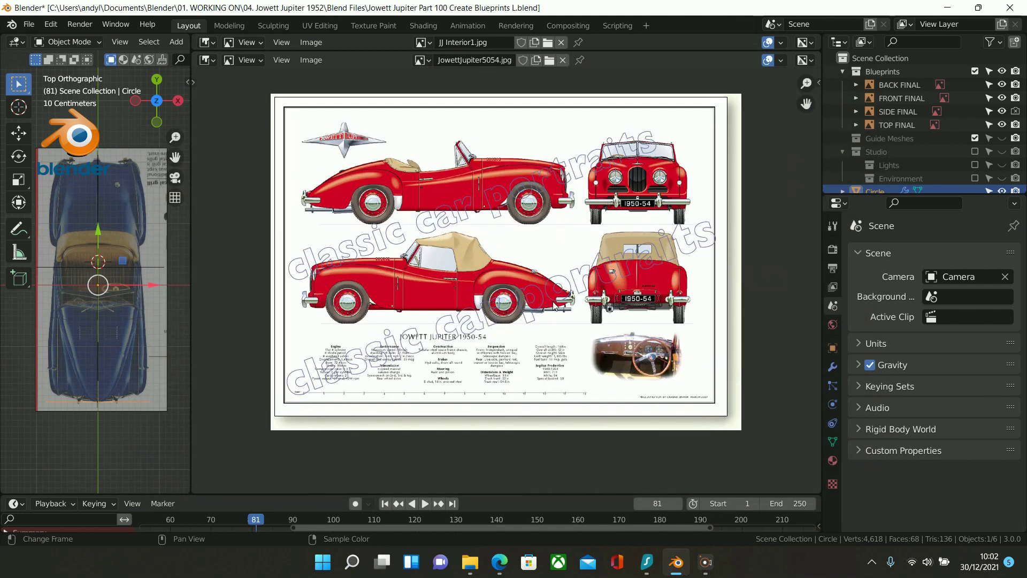
scroll(553, 300, "up", 2)
scroll(553, 301, "down", 1)
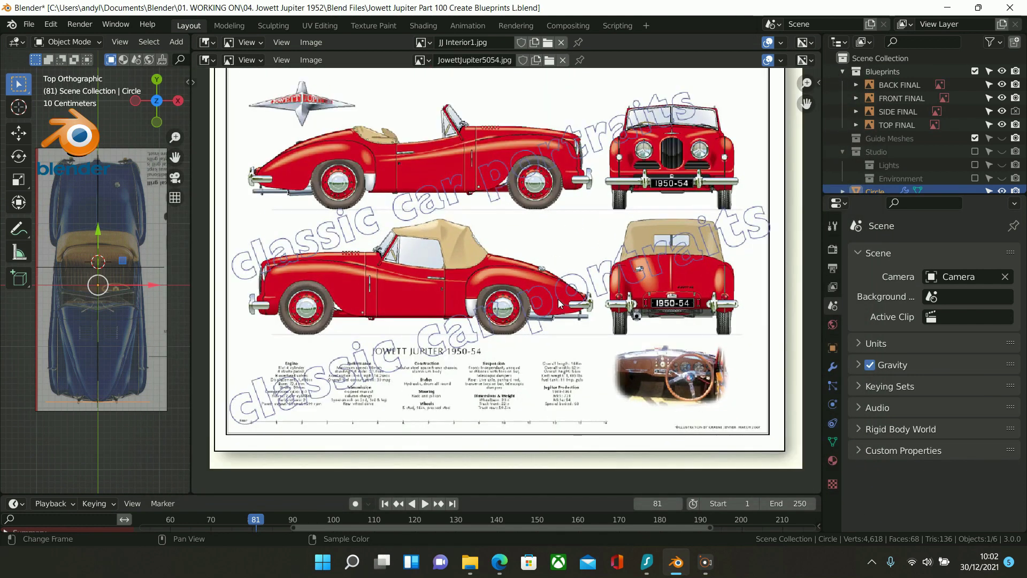
key("Home")
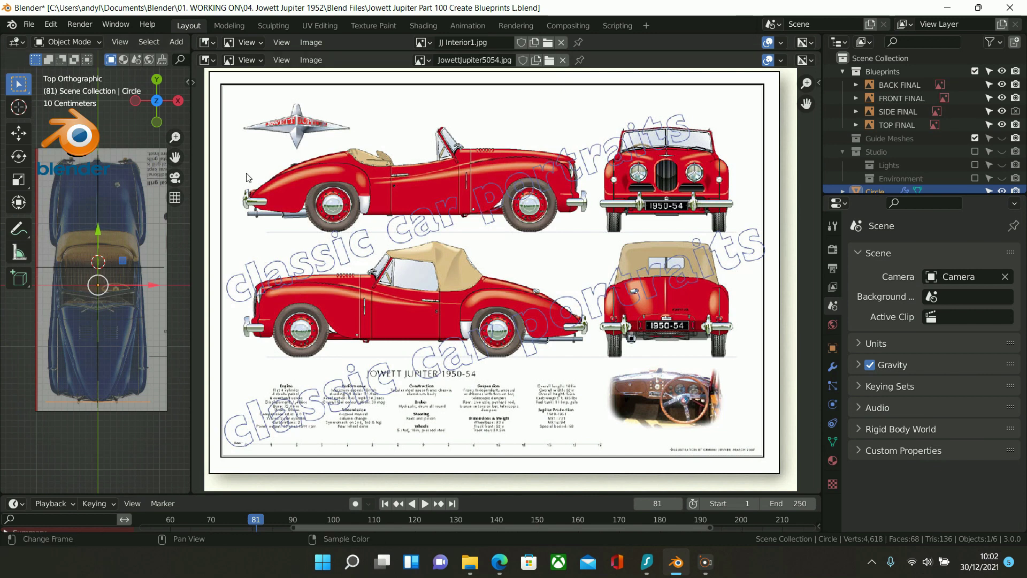
left_click(550, 62)
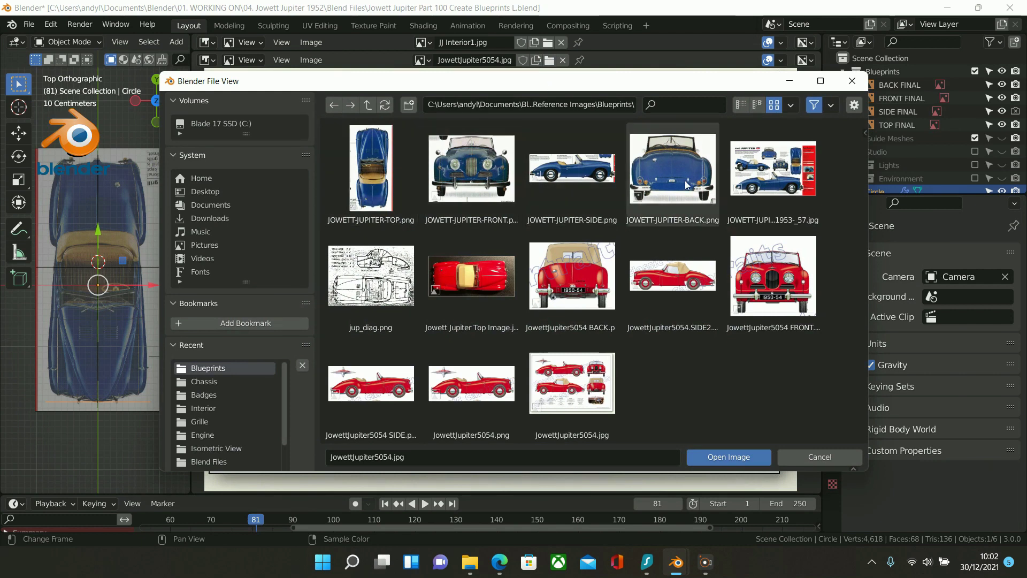
left_click(763, 179)
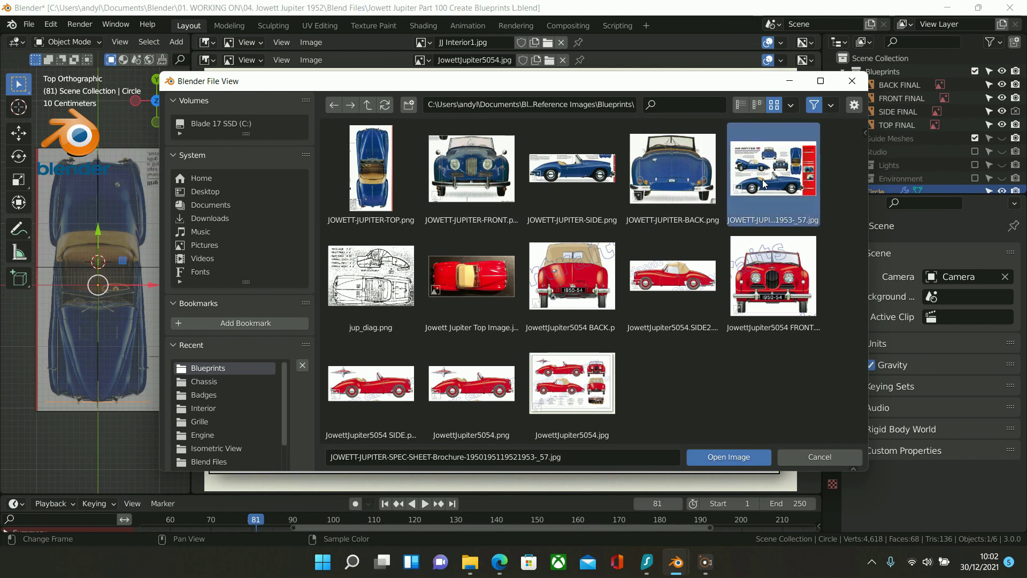
double_click(763, 179)
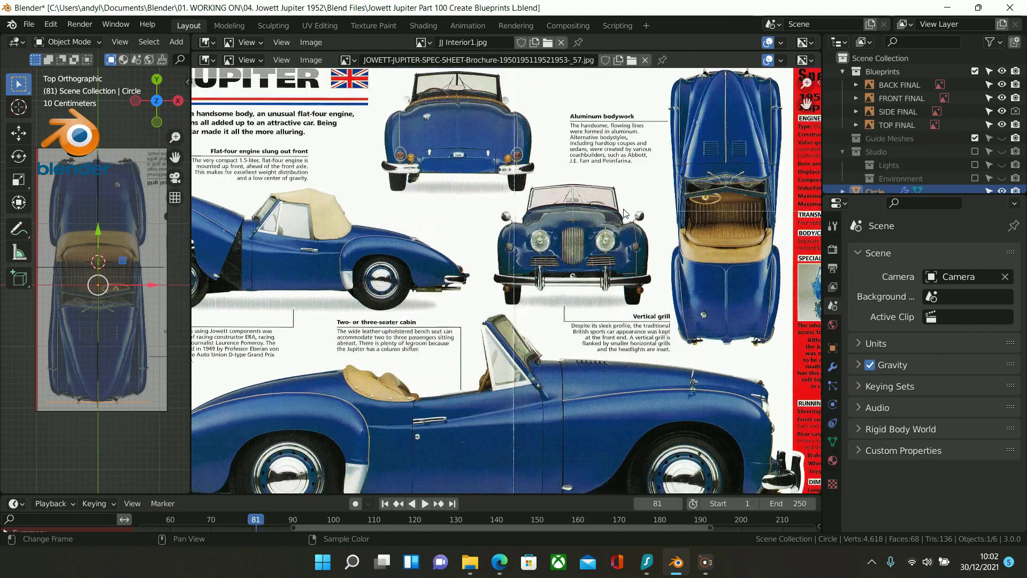
scroll(623, 209, "down", 1)
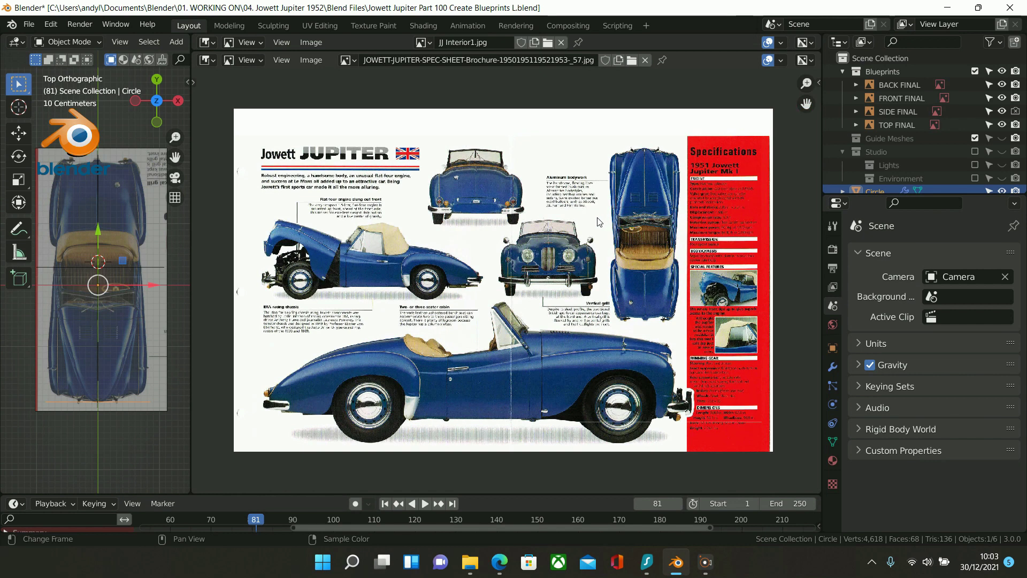
scroll(598, 222, "up", 1)
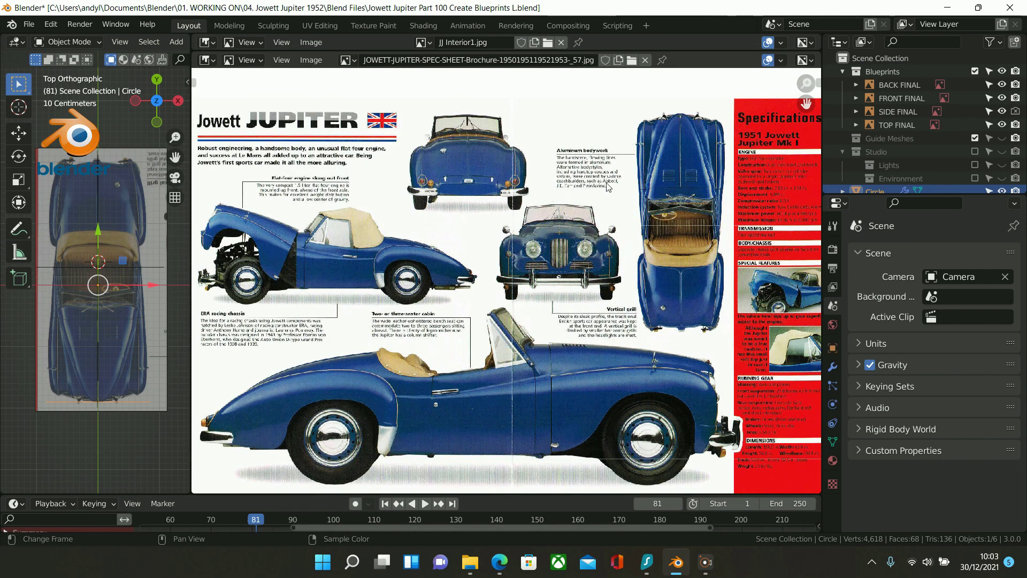
- Open jup_diag.png from the Blueprints folder in the large image editor and examine the dimensioned line drawing enlarged
left_click(632, 62)
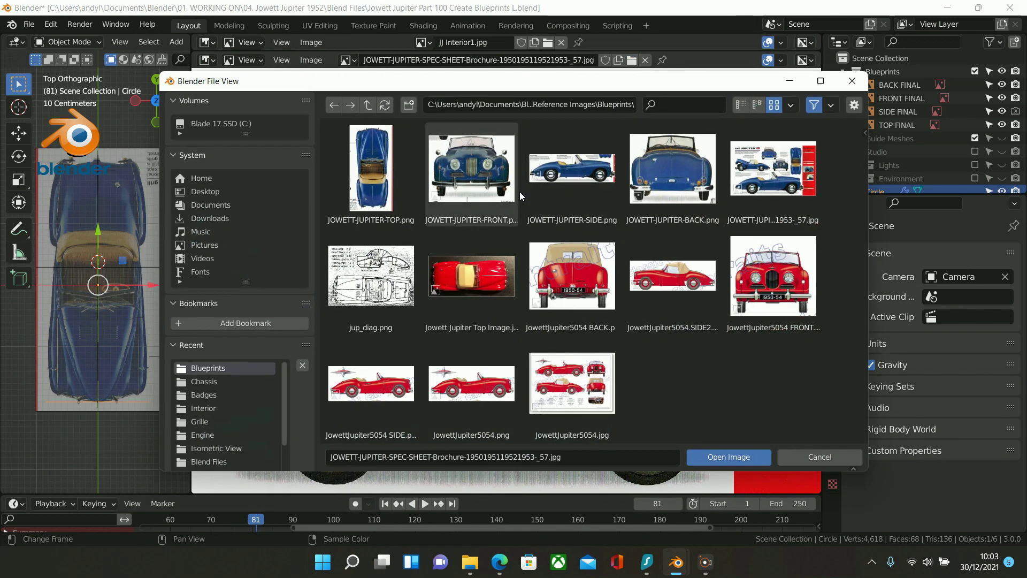
double_click(366, 267)
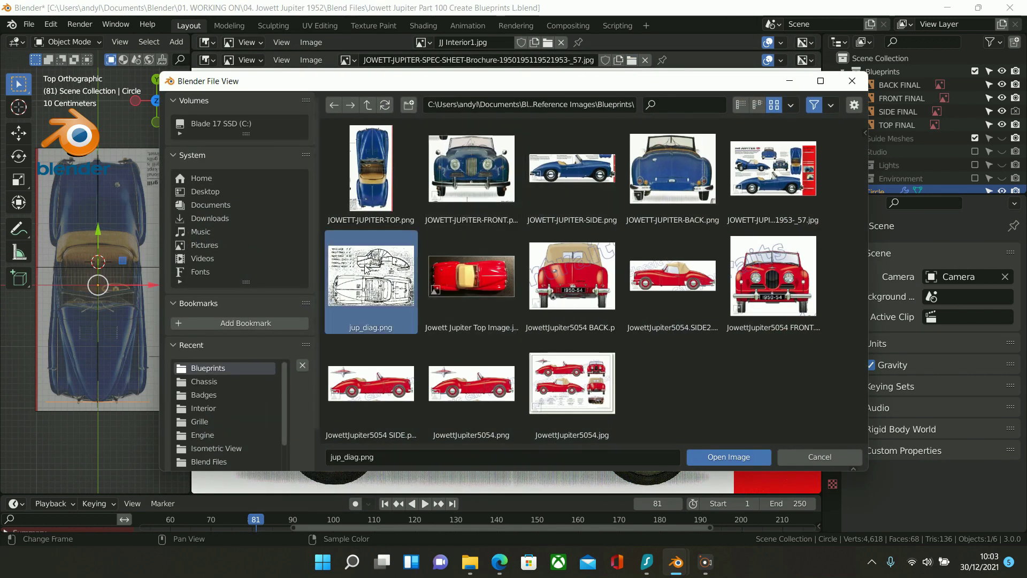
scroll(492, 255, "up", 5)
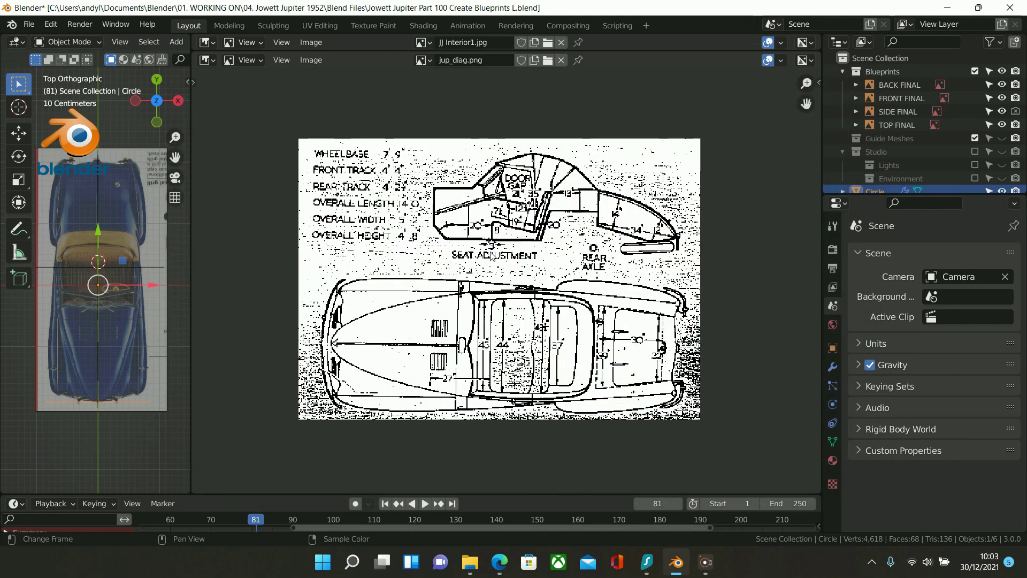
scroll(491, 256, "down", 1)
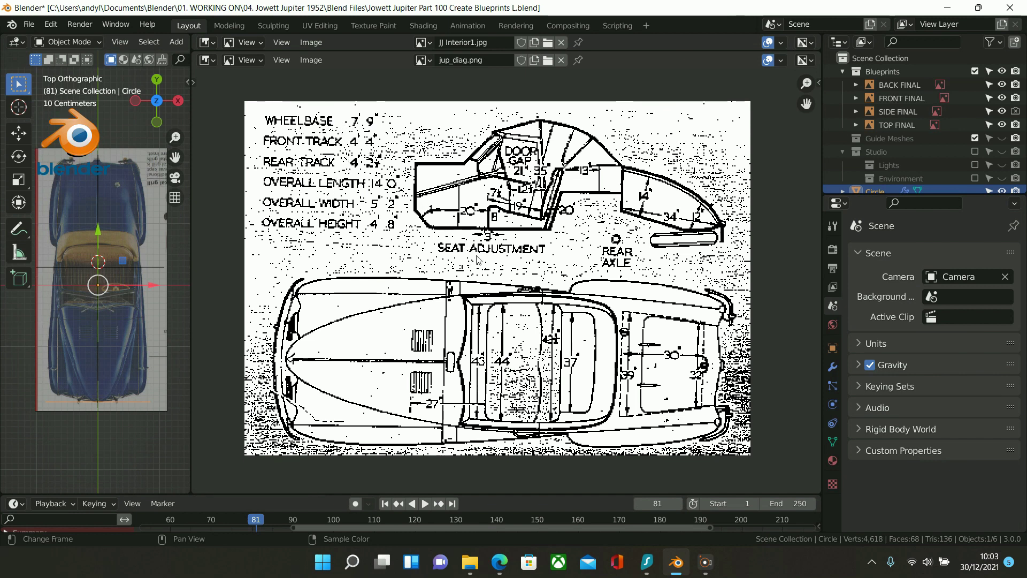
scroll(482, 274, "down", 1)
scroll(481, 274, "up", 1)
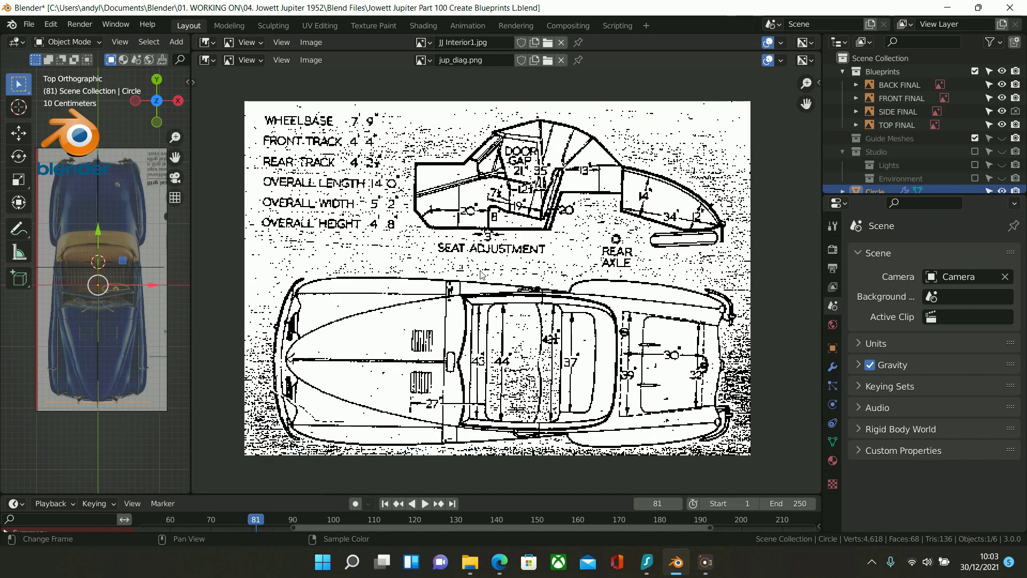